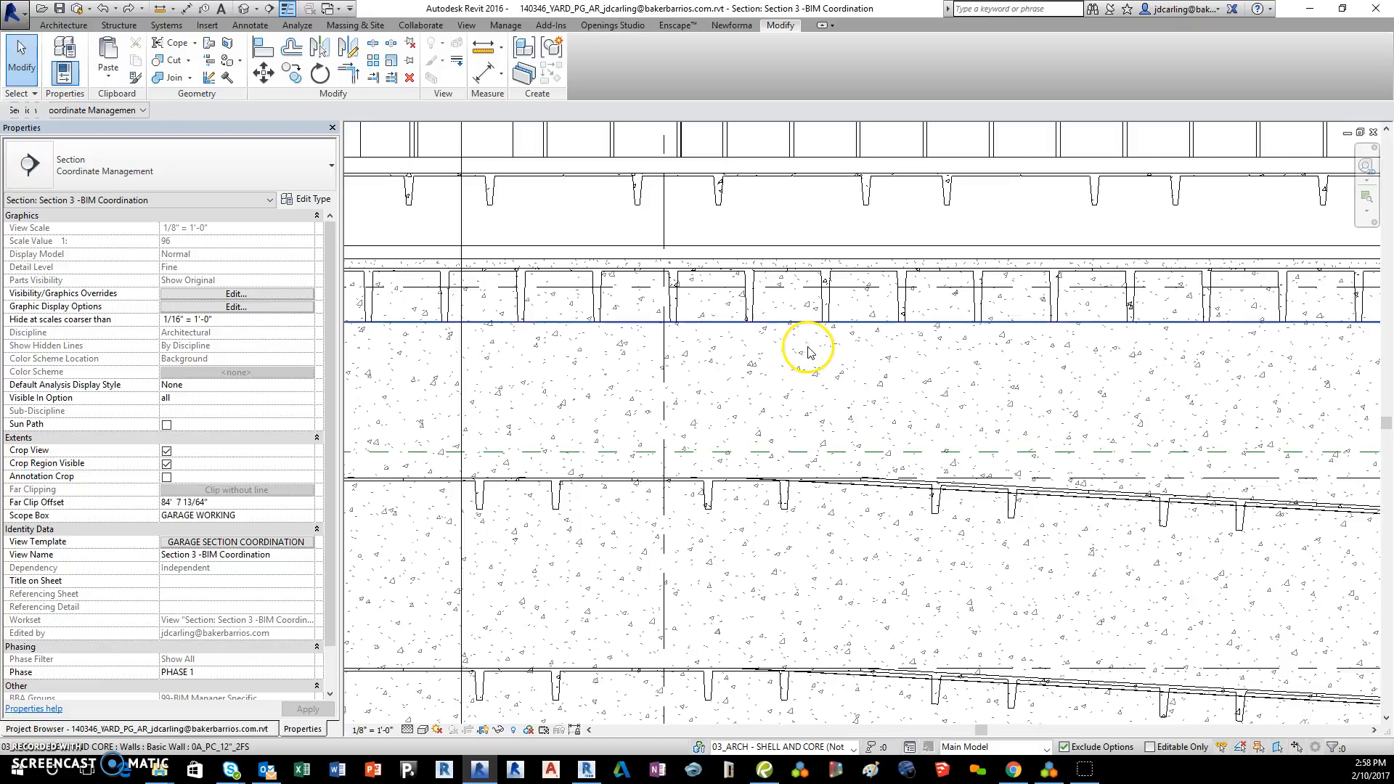
# Examine the sloped Level 08 precast double tee, its joint with the adjacent tee and its offset from the parking surface
pyautogui.click(935, 507)
pyautogui.scroll(5, 893, 535)
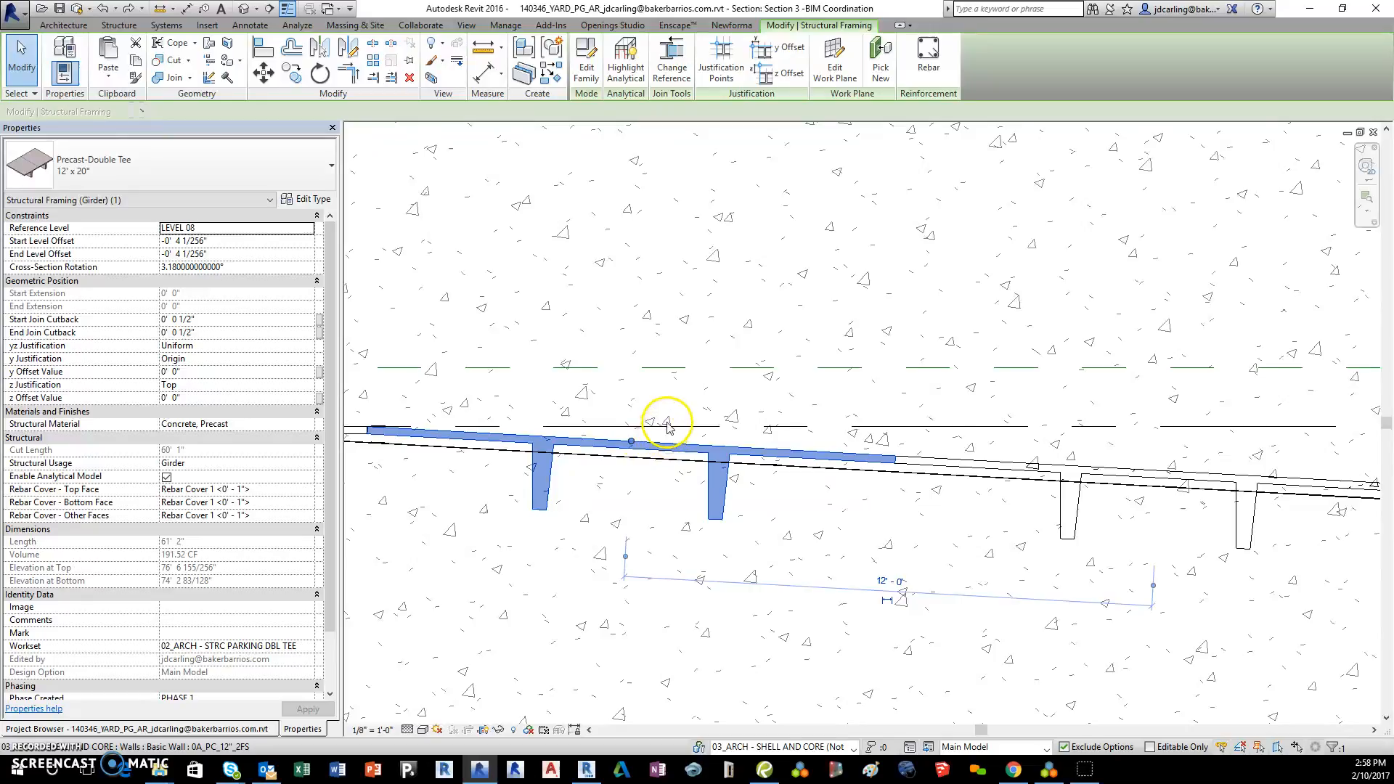
pyautogui.scroll(-3, 646, 442)
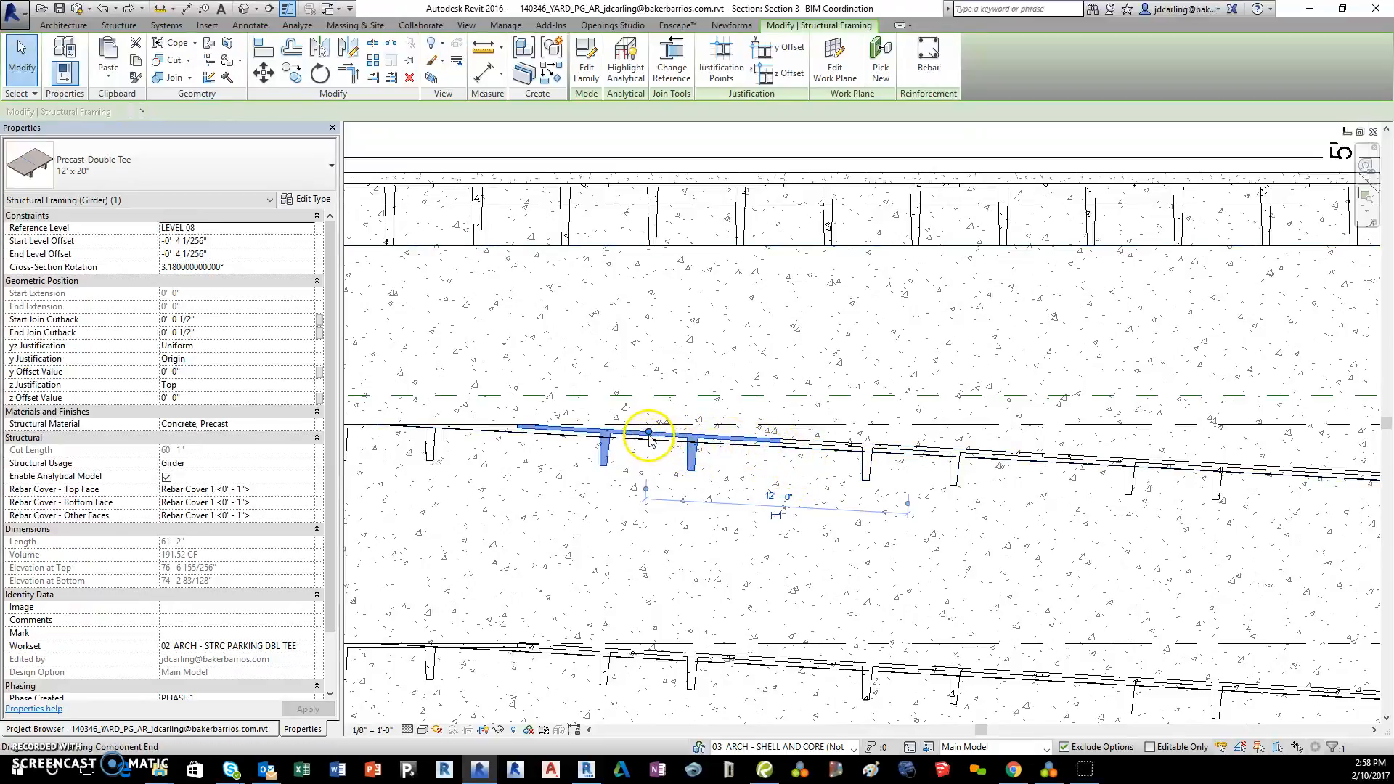
pyautogui.scroll(6, 865, 435)
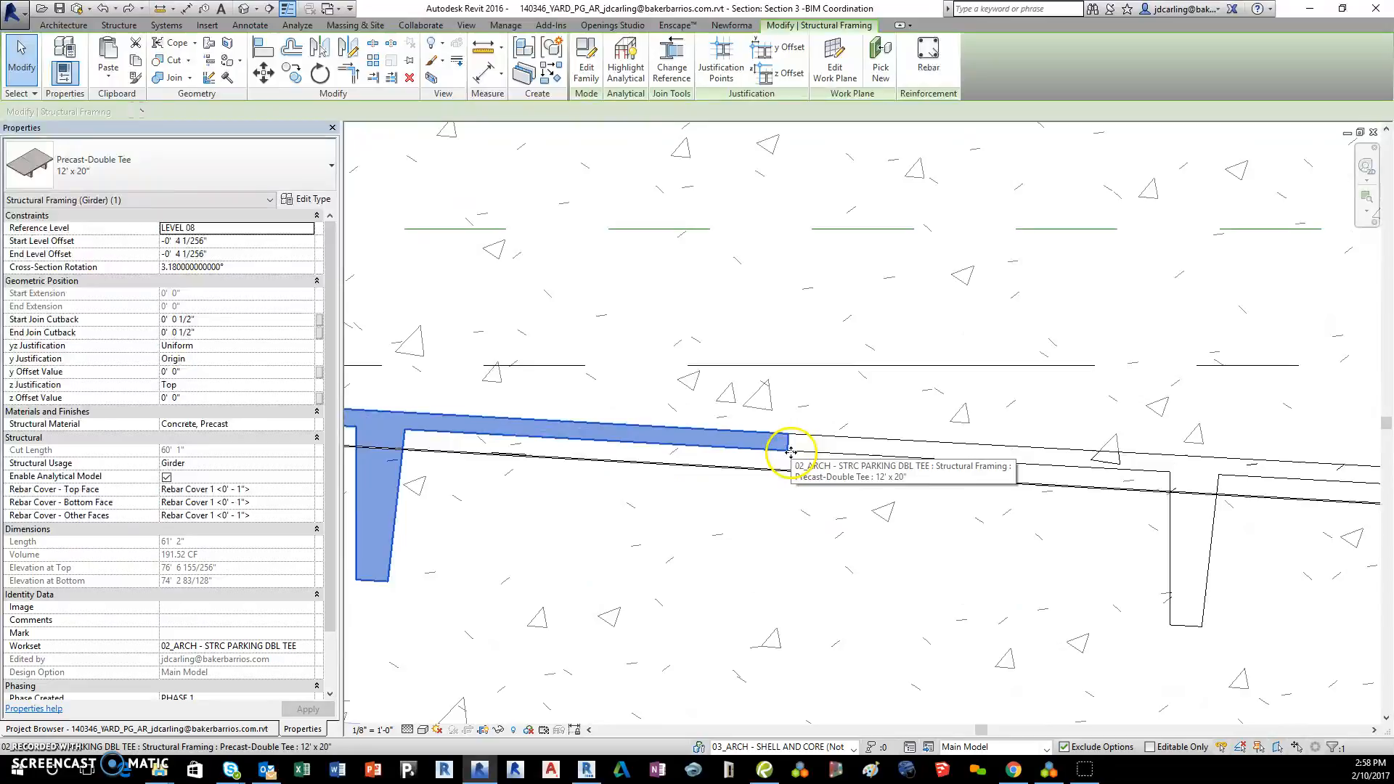
pyautogui.scroll(-5, 787, 415)
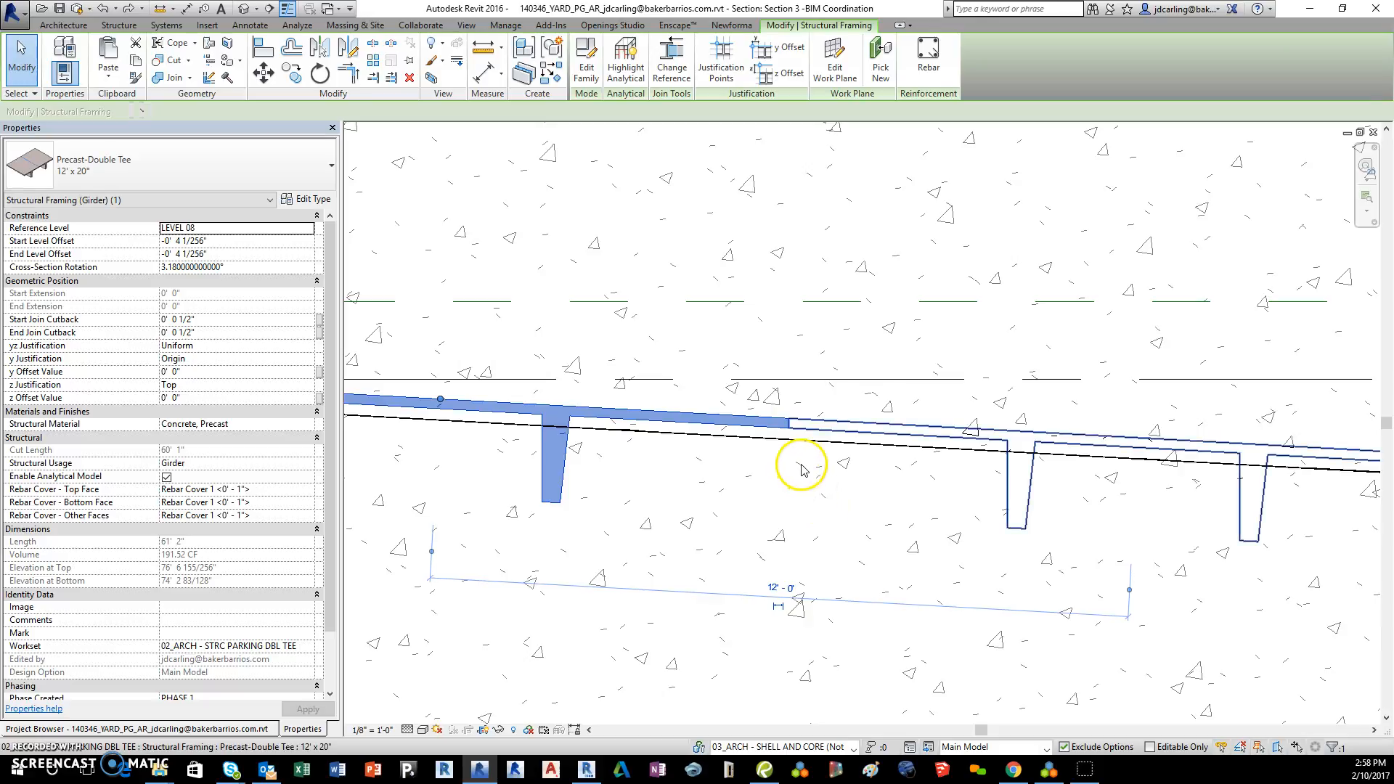
pyautogui.scroll(2, 742, 453)
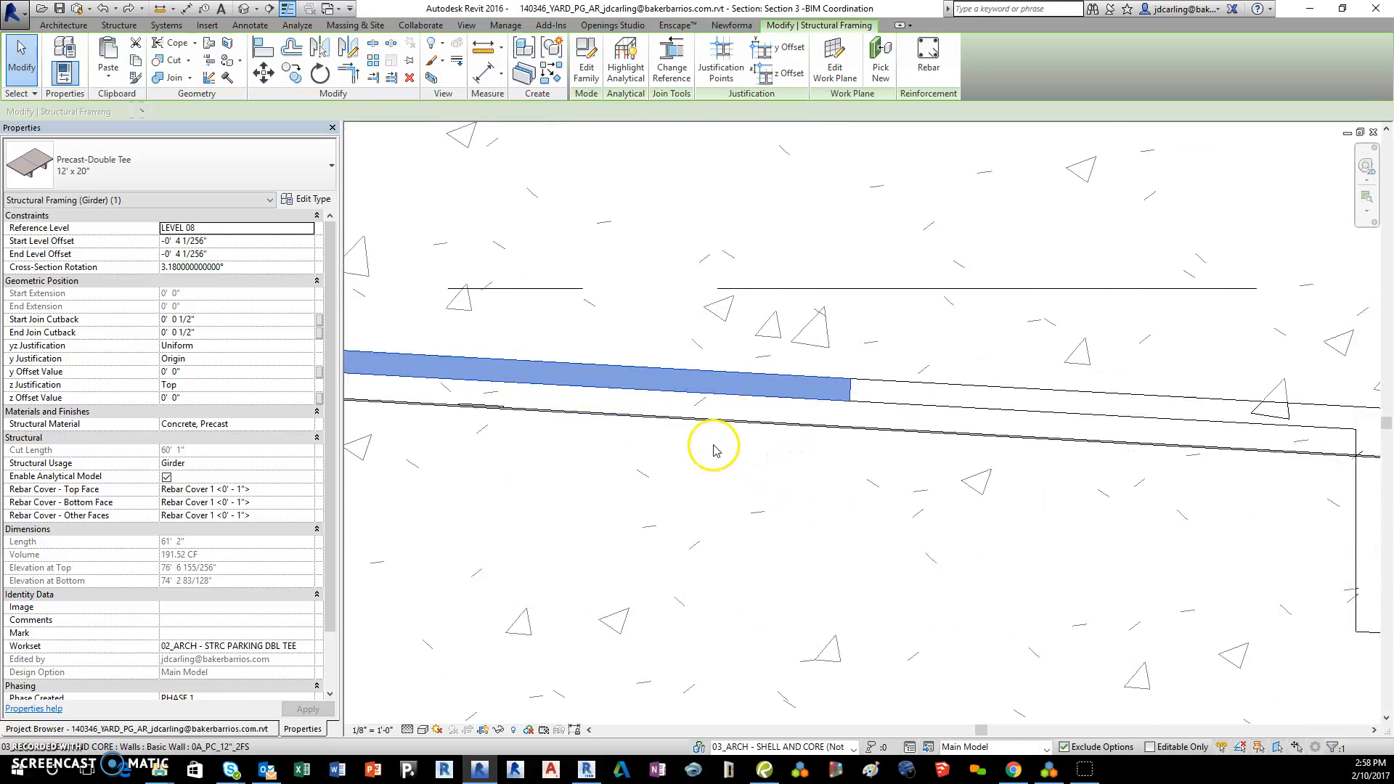
pyautogui.moveTo(492, 444); pyautogui.dragTo(681, 486, button='middle')
# Inspect the parking space hosted on the sloped parking surface and its relation to the double tees, leaving nothing selected
pyautogui.click(664, 465)
pyautogui.scroll(4, 682, 447)
pyautogui.click(687, 438)
pyautogui.scroll(4, 685, 437)
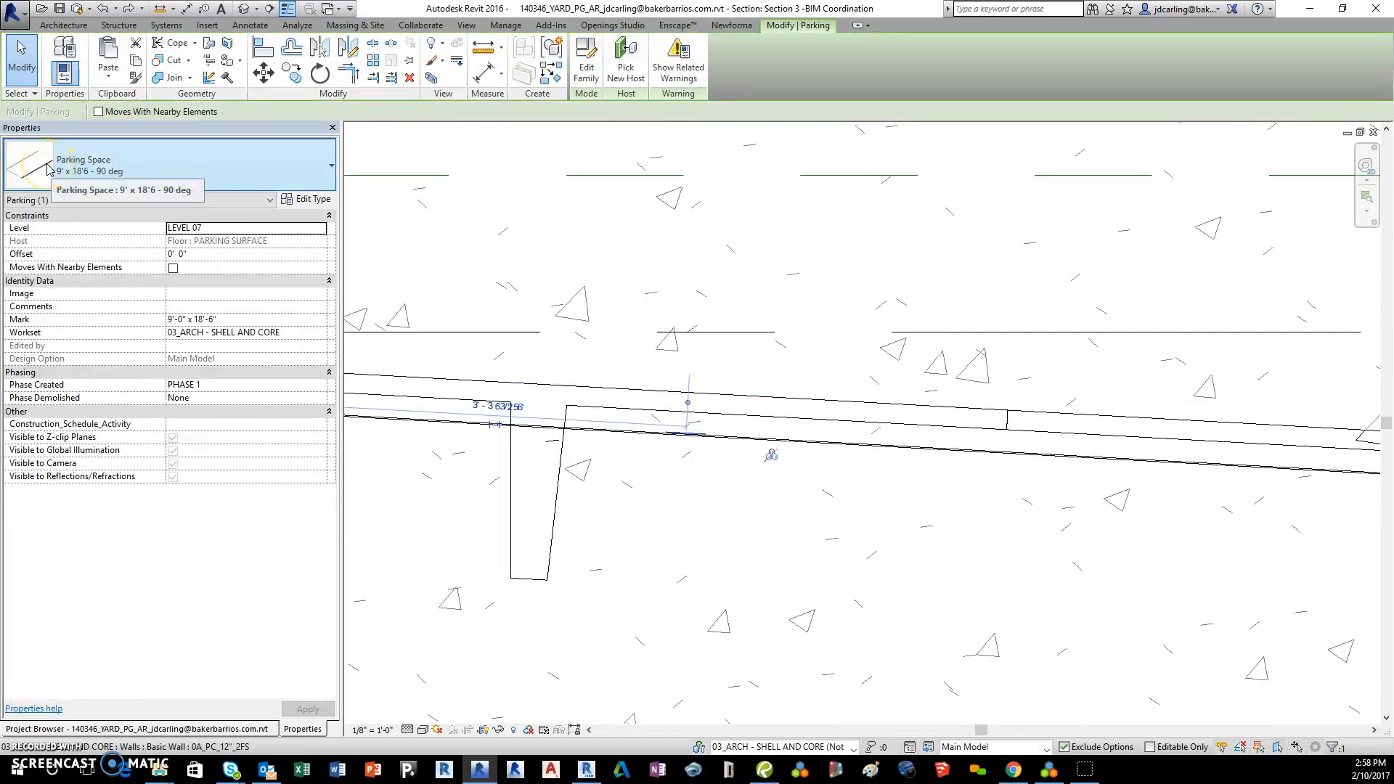
pyautogui.click(603, 421)
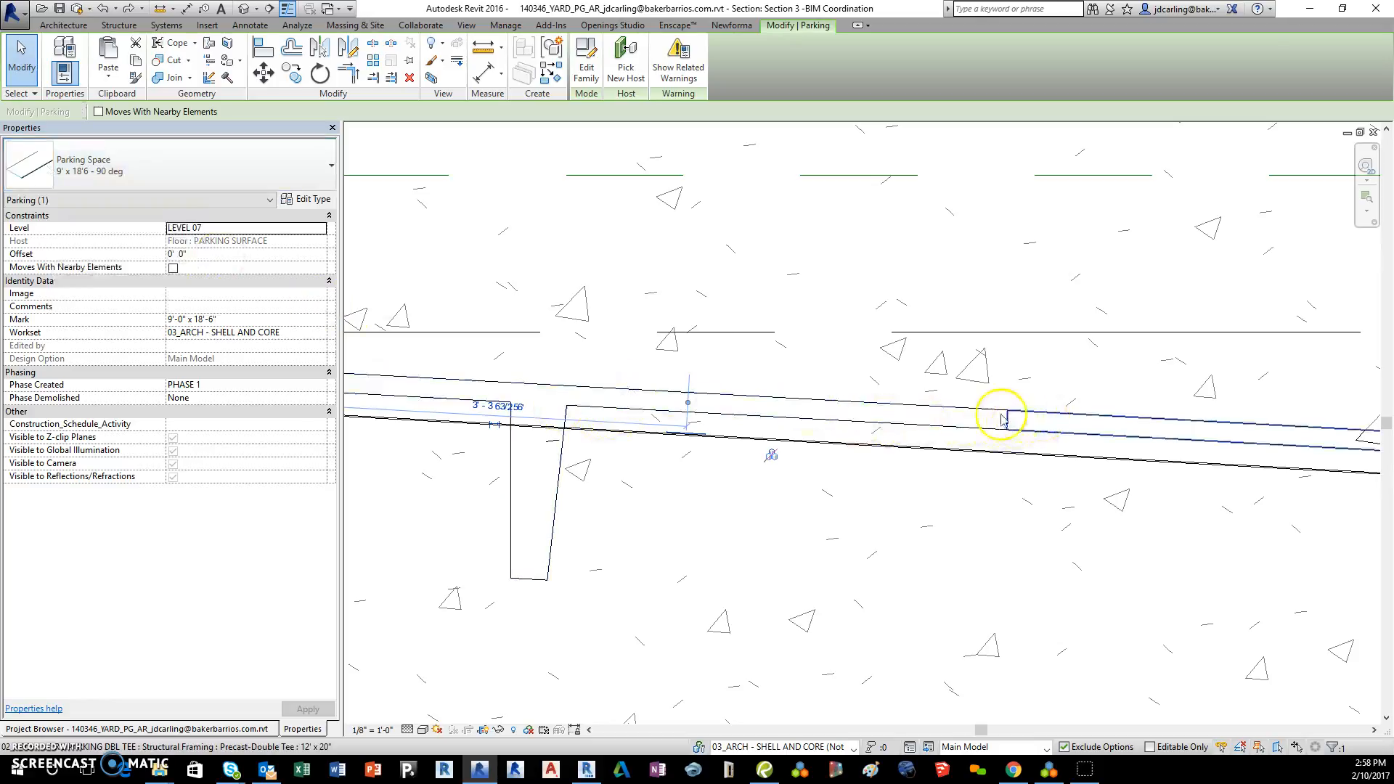
pyautogui.scroll(-3, 747, 465)
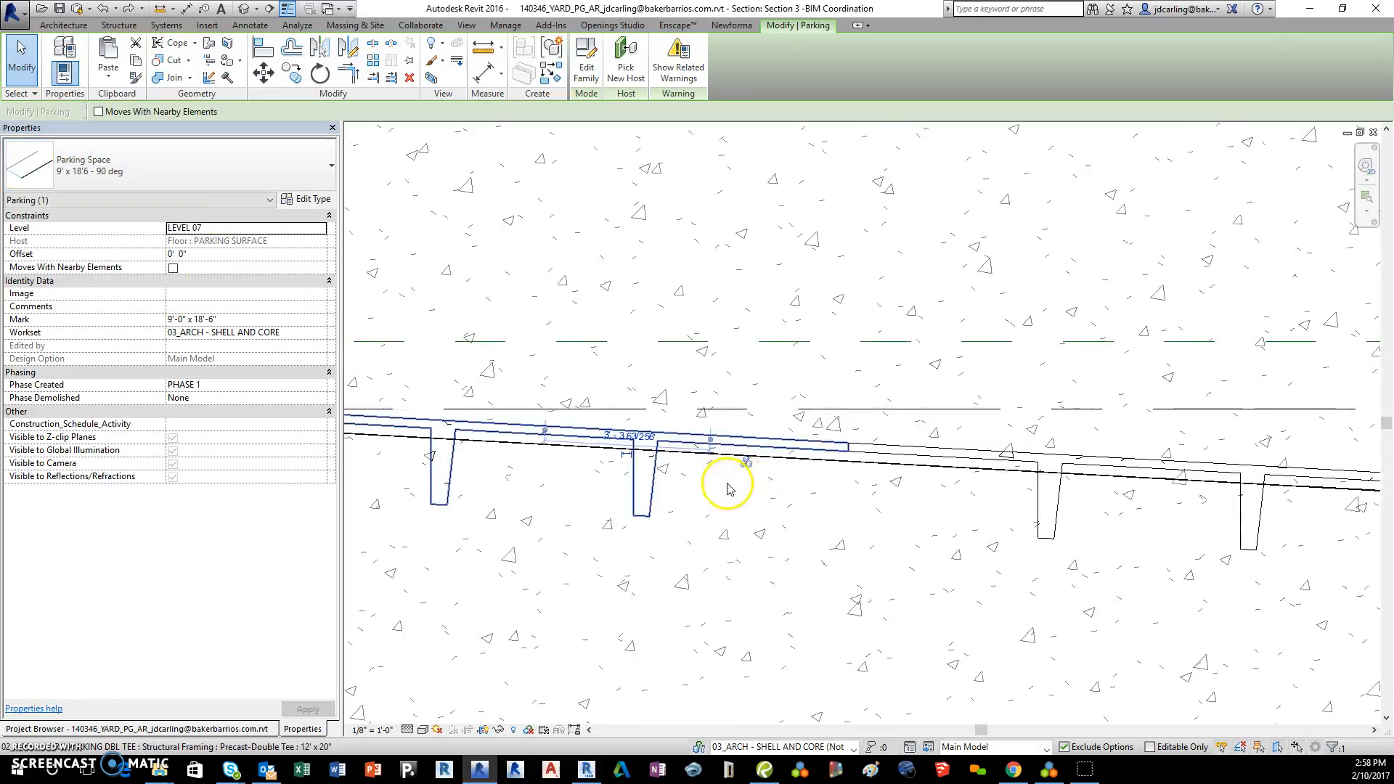
pyautogui.scroll(-3, 882, 524)
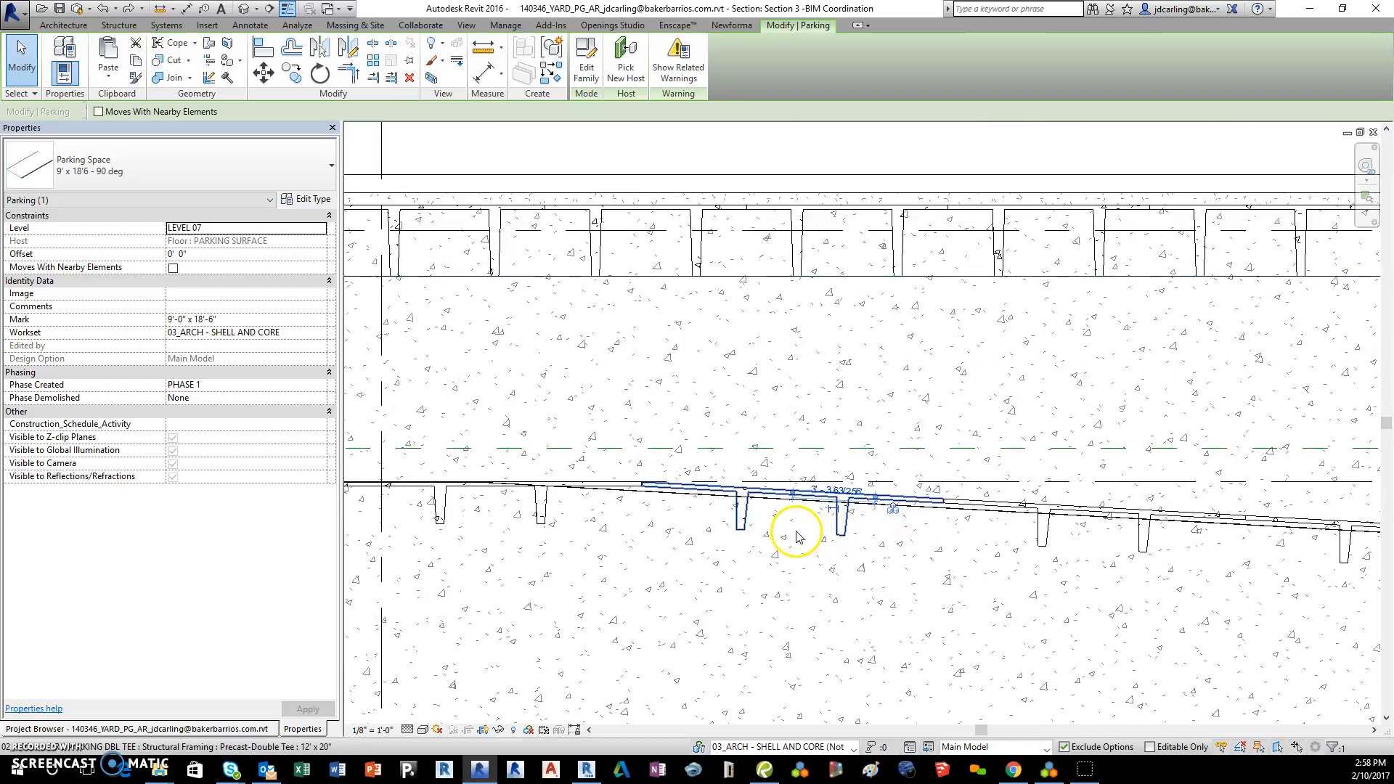
pyautogui.press('Escape')
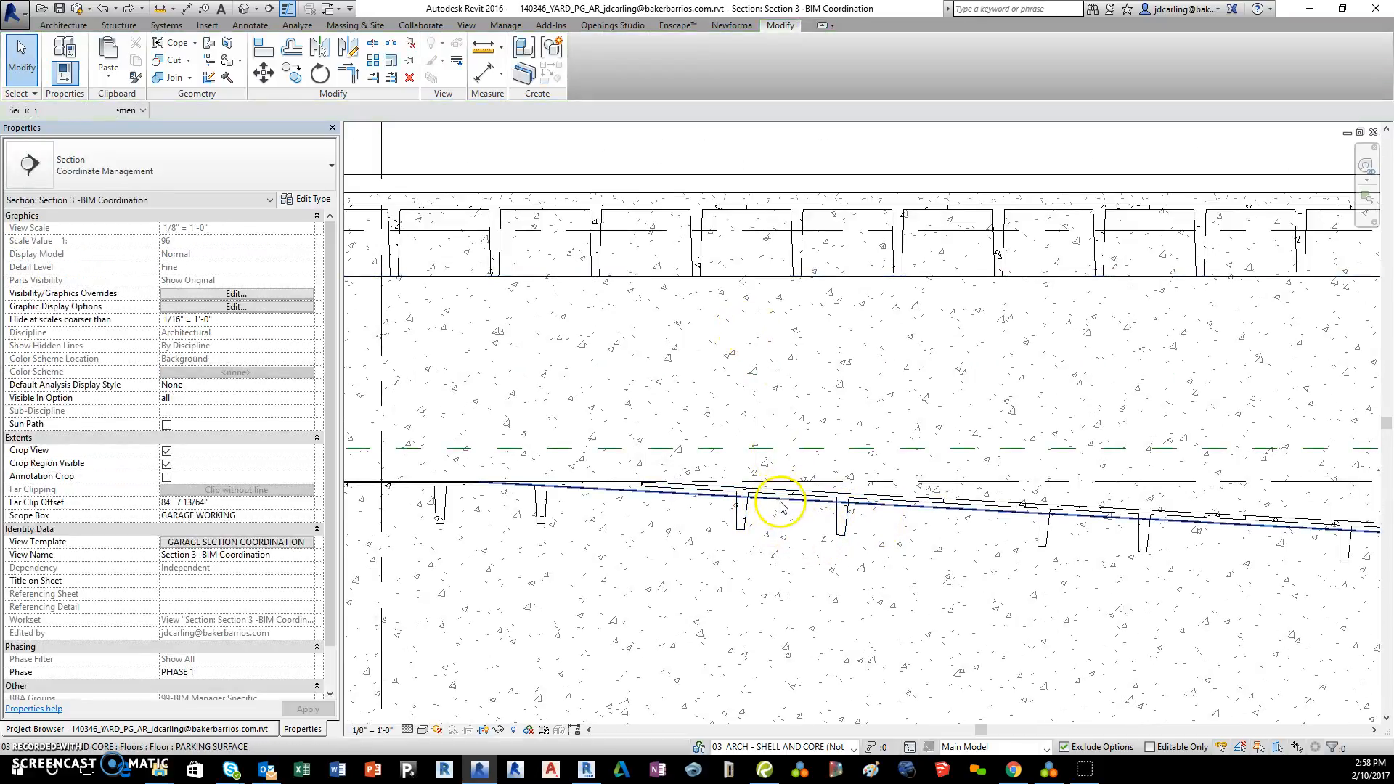
# Change the sloped Level 07 PARKING SURFACE floor's type to 12" Concrete Slab
pyautogui.scroll(5, 806, 508)
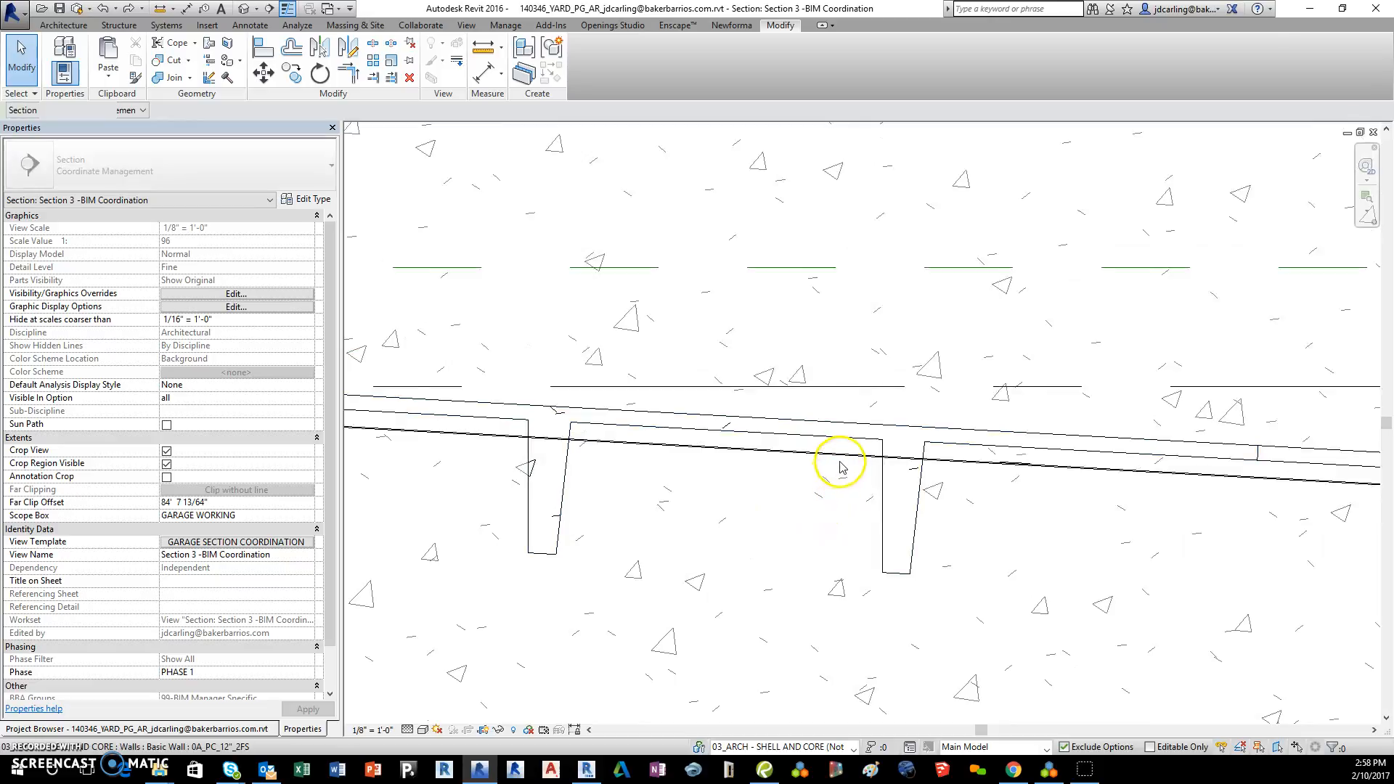
pyautogui.click(841, 467)
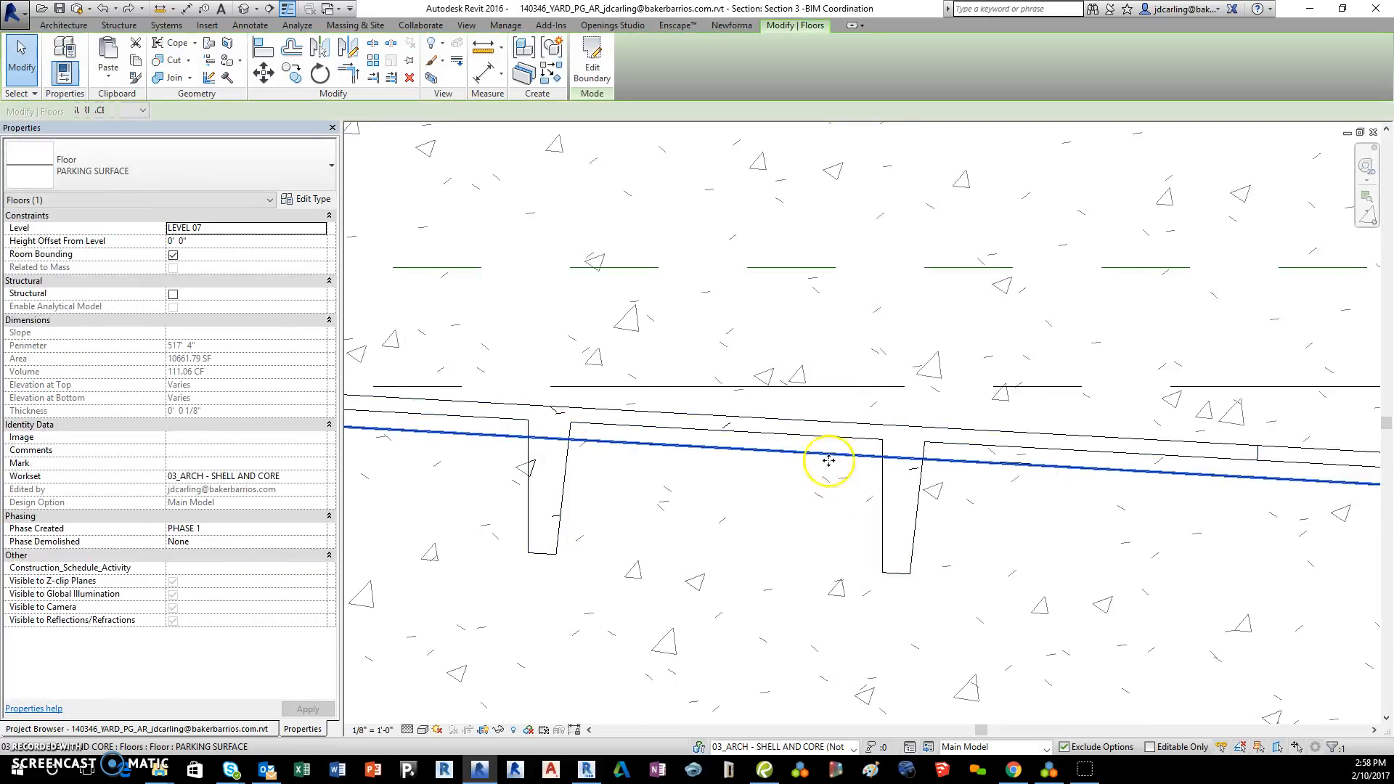
pyautogui.click(264, 178)
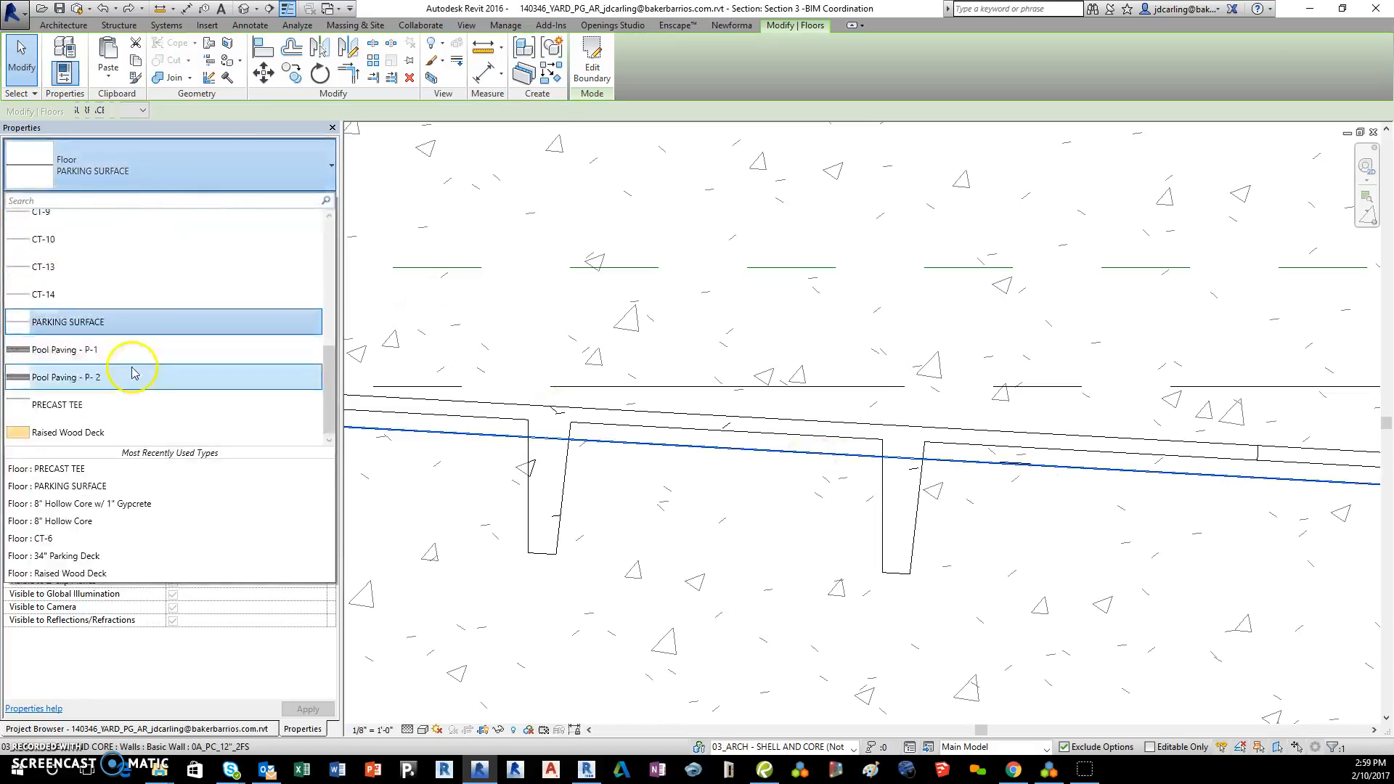
pyautogui.scroll(2, 140, 305)
pyautogui.scroll(6, 142, 298)
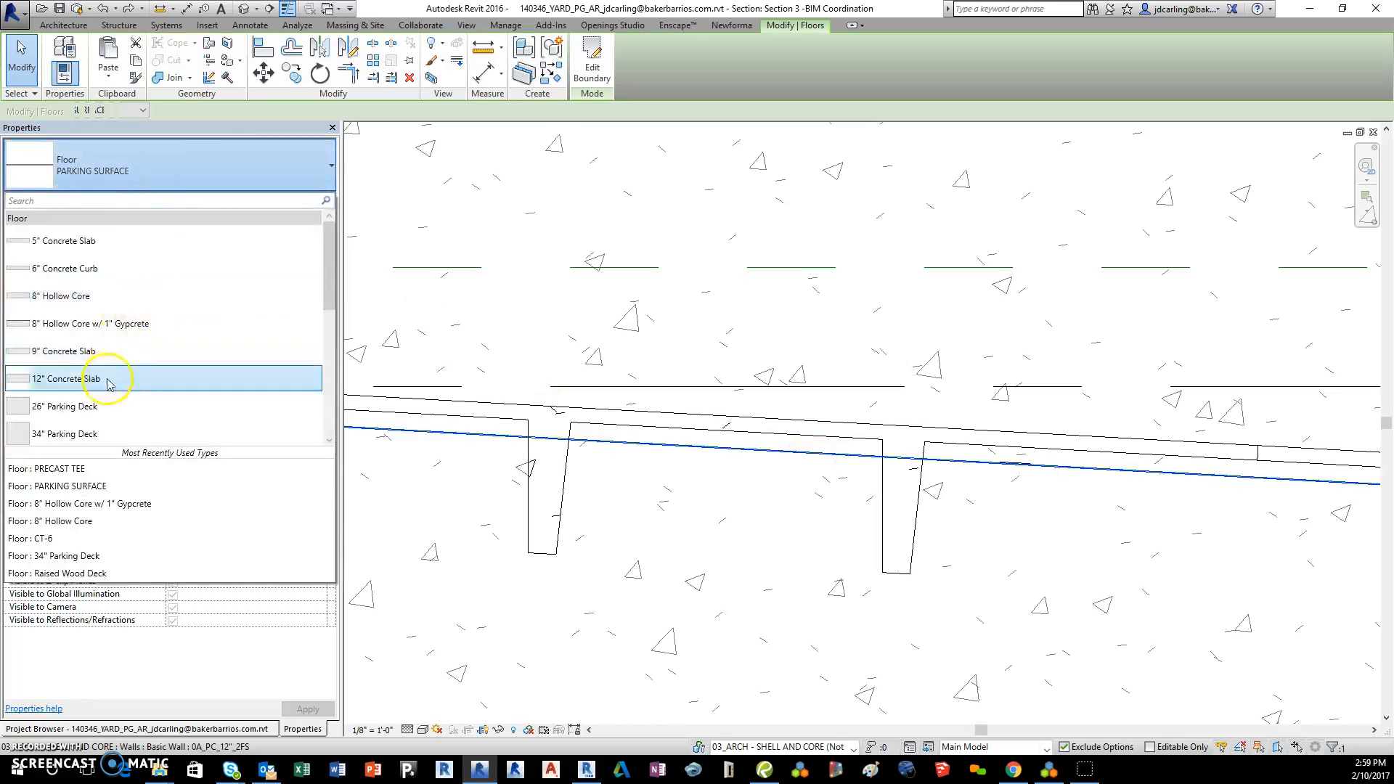
pyautogui.click(410, 467)
# Try the 26" Parking Deck type on the sloped floor, compare its depth with the tees, and undo that type change
pyautogui.click(254, 172)
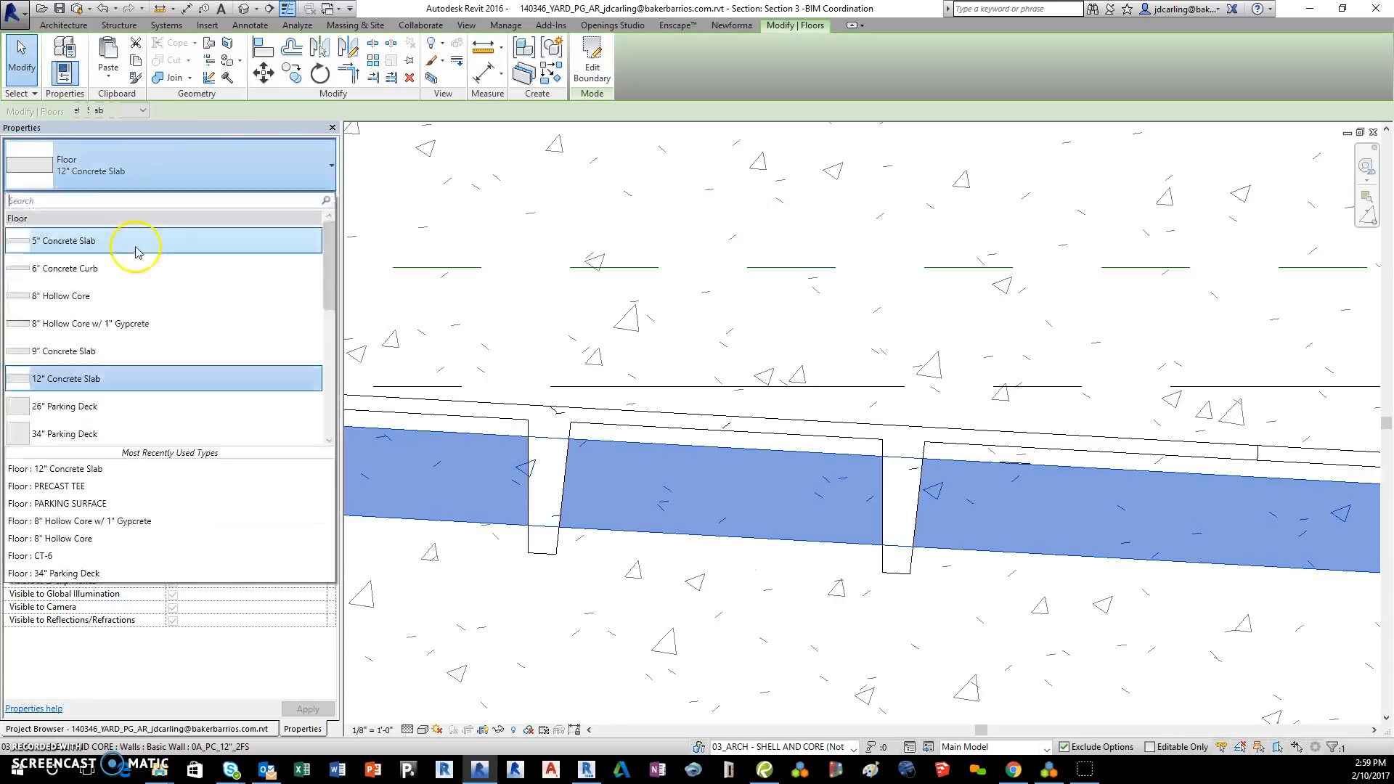
pyautogui.click(82, 409)
pyautogui.scroll(-3, 844, 413)
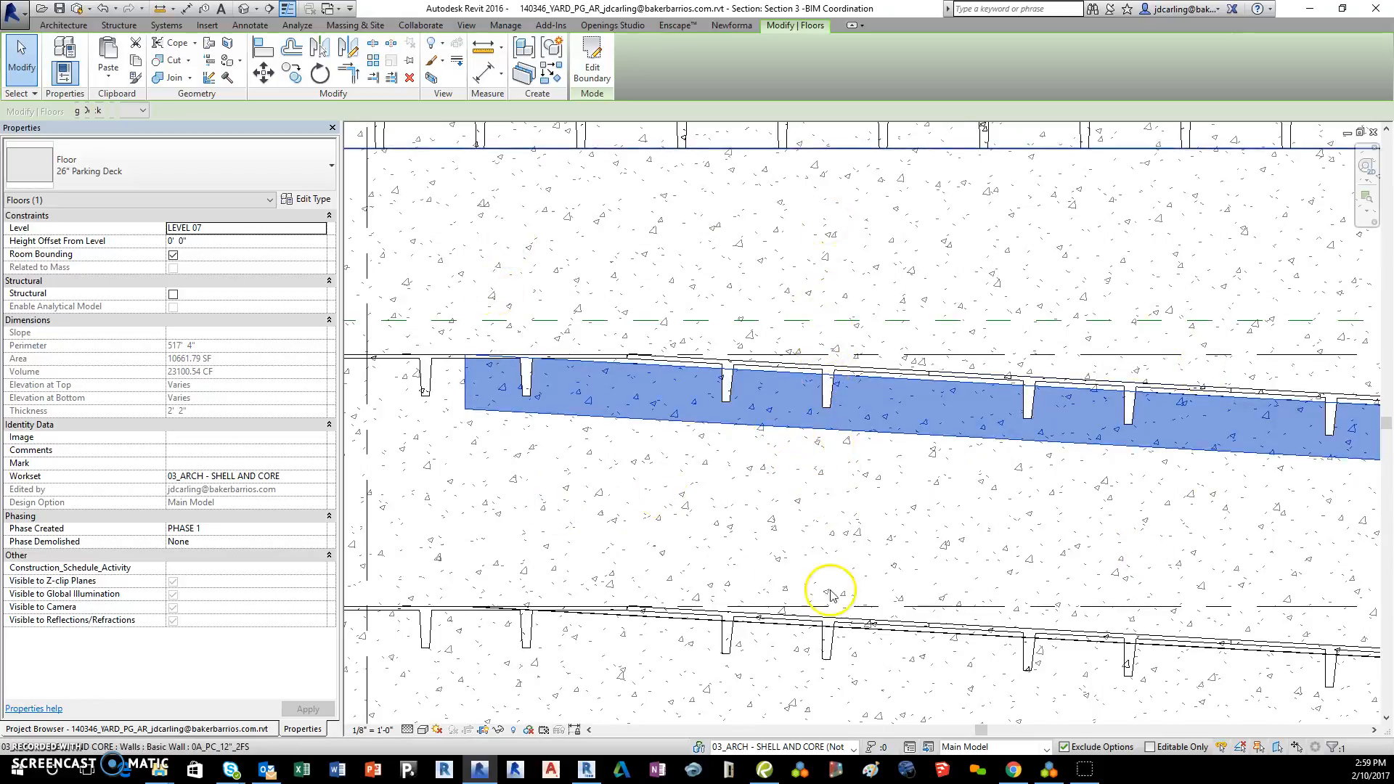
pyautogui.scroll(-2, 696, 390)
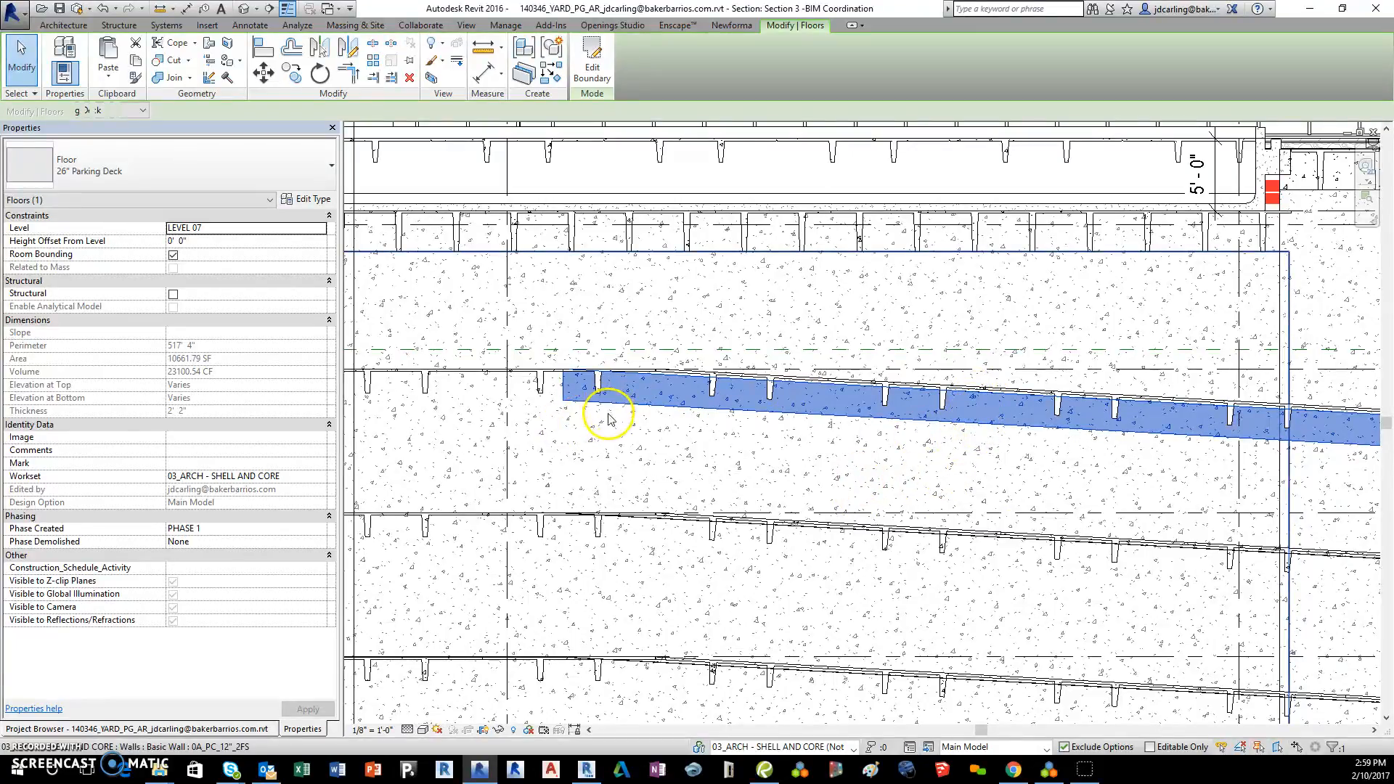
pyautogui.press('Escape')
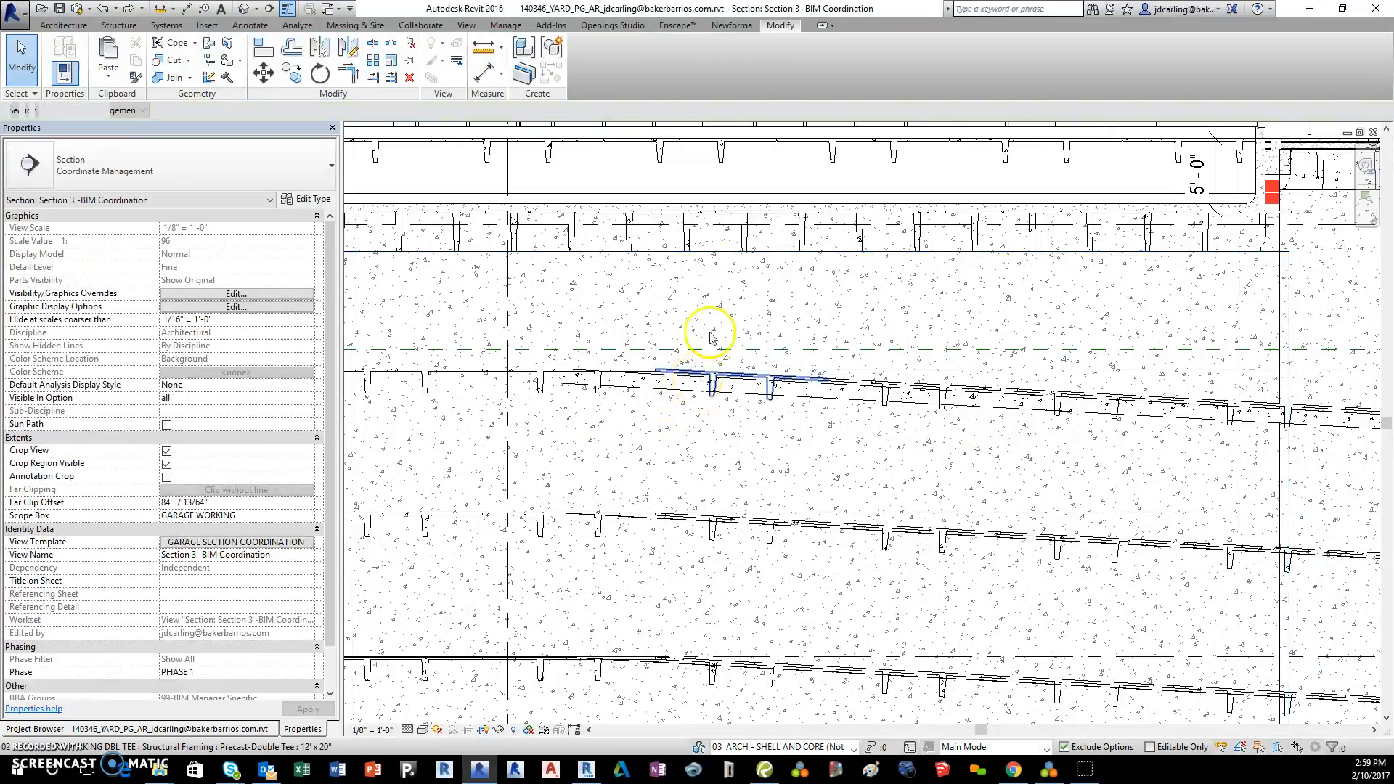
# Change the sloped Level 07 floor's type to PRECAST TEE
pyautogui.moveTo(721, 266); pyautogui.dragTo(710, 302, button='middle')
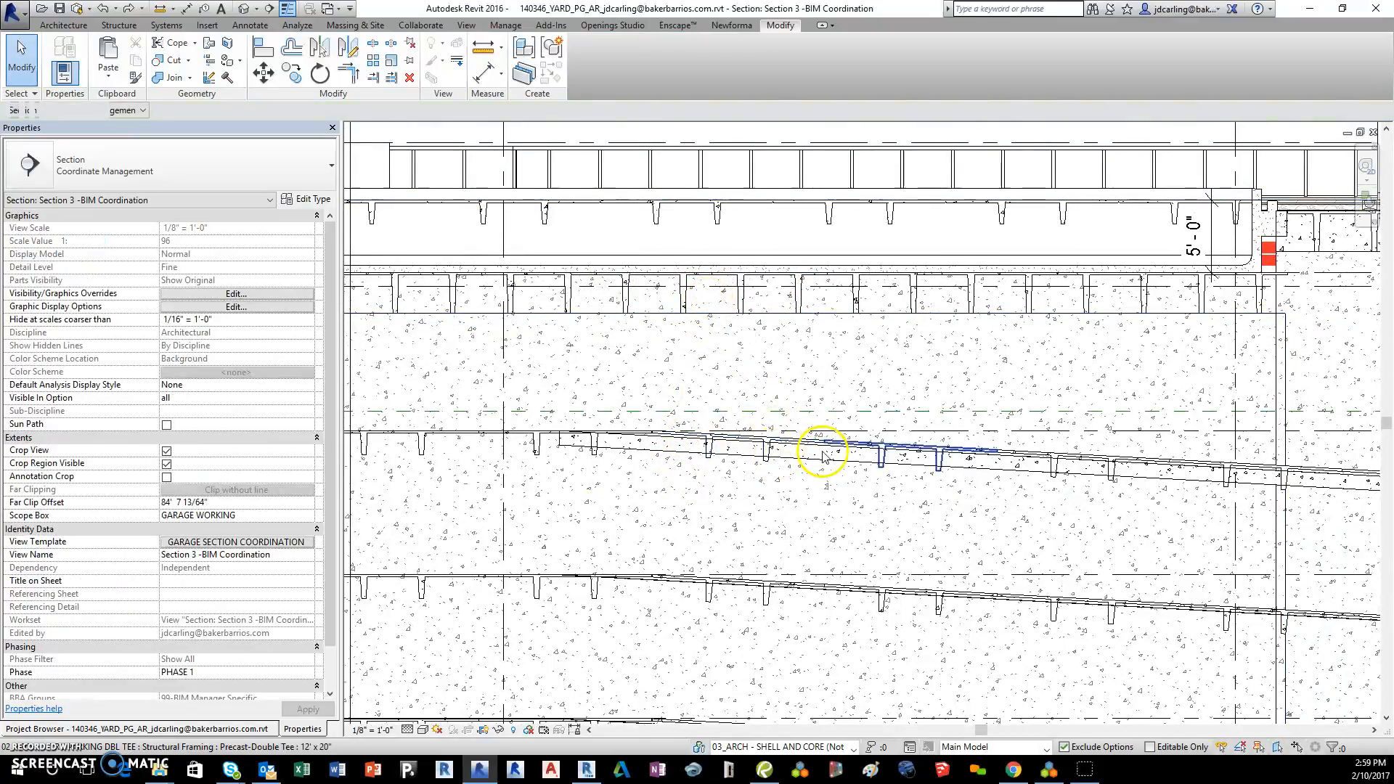
pyautogui.scroll(5, 820, 454)
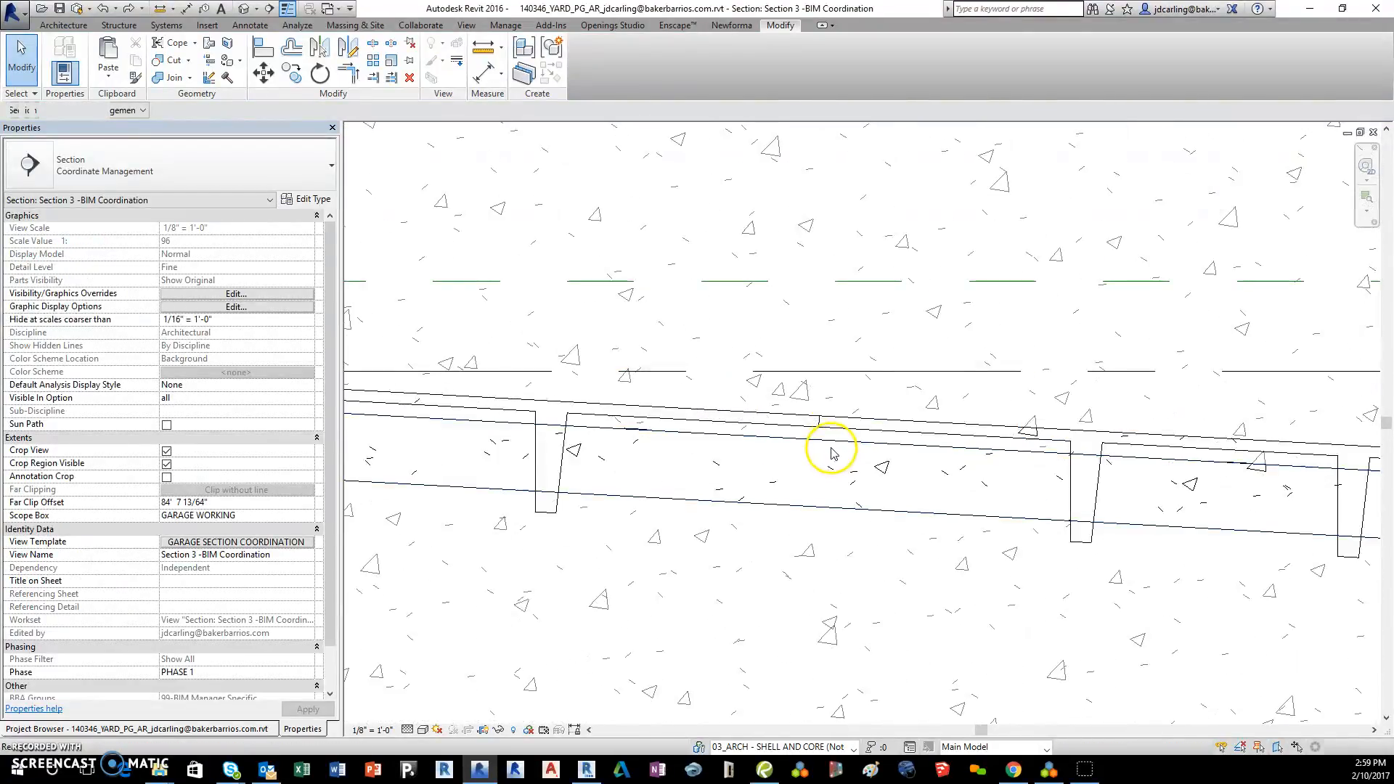
pyautogui.click(737, 503)
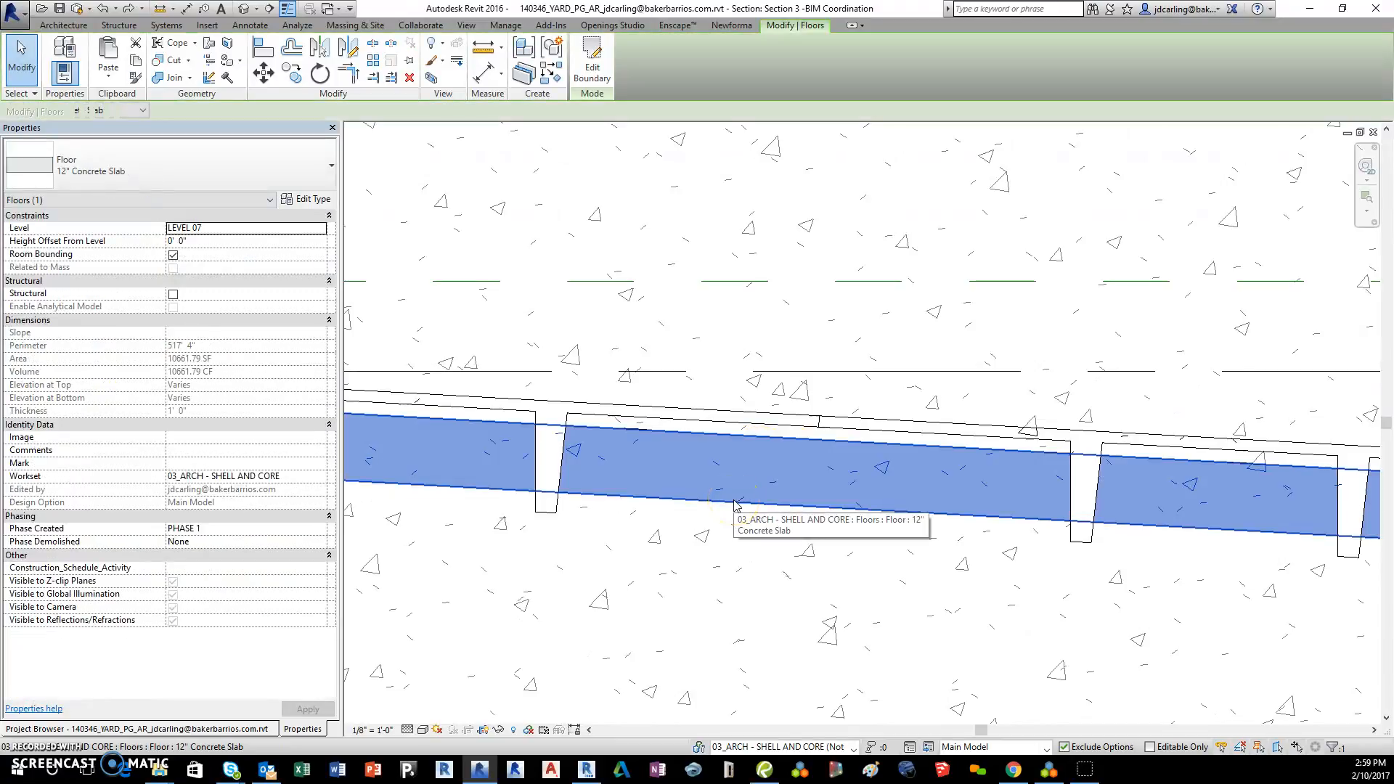
pyautogui.click(205, 167)
pyautogui.scroll(-10, 146, 314)
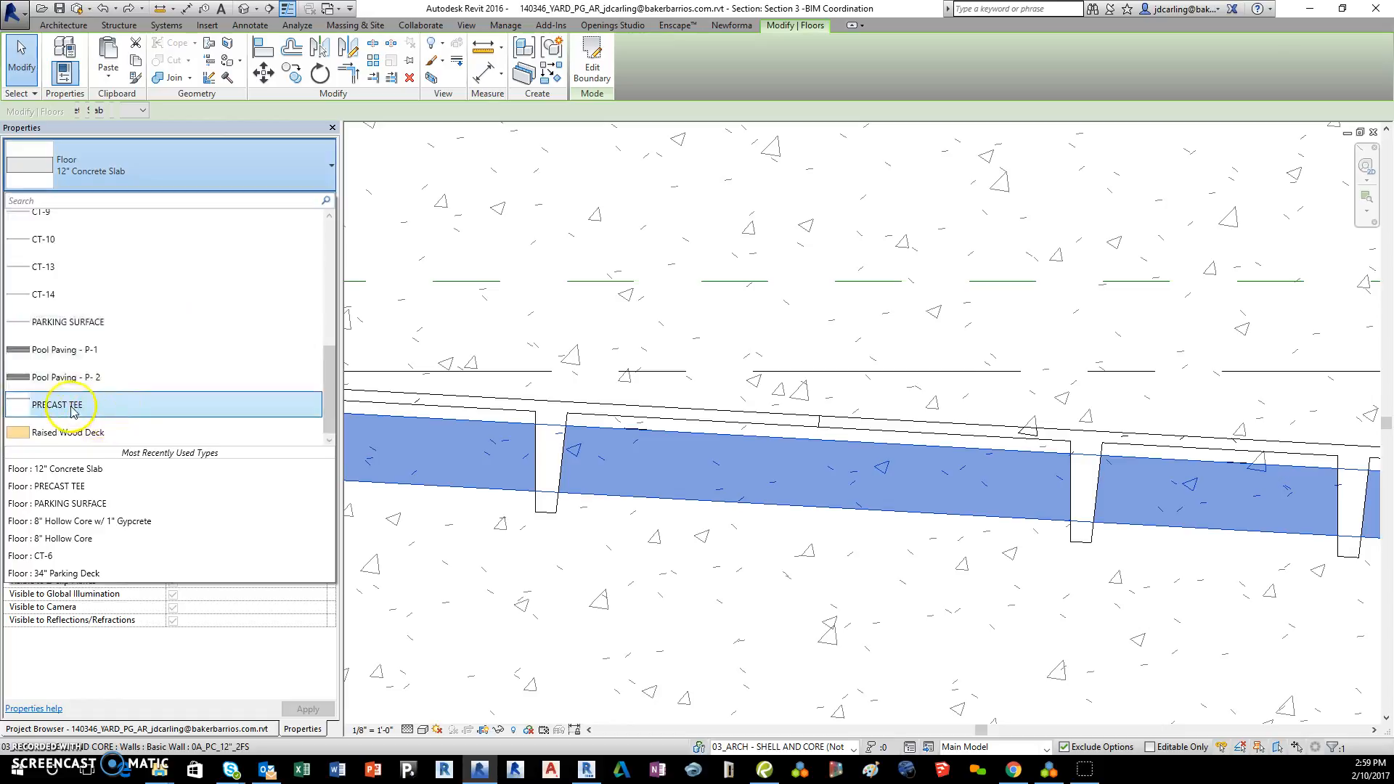
pyautogui.click(74, 411)
pyautogui.scroll(-2, 727, 481)
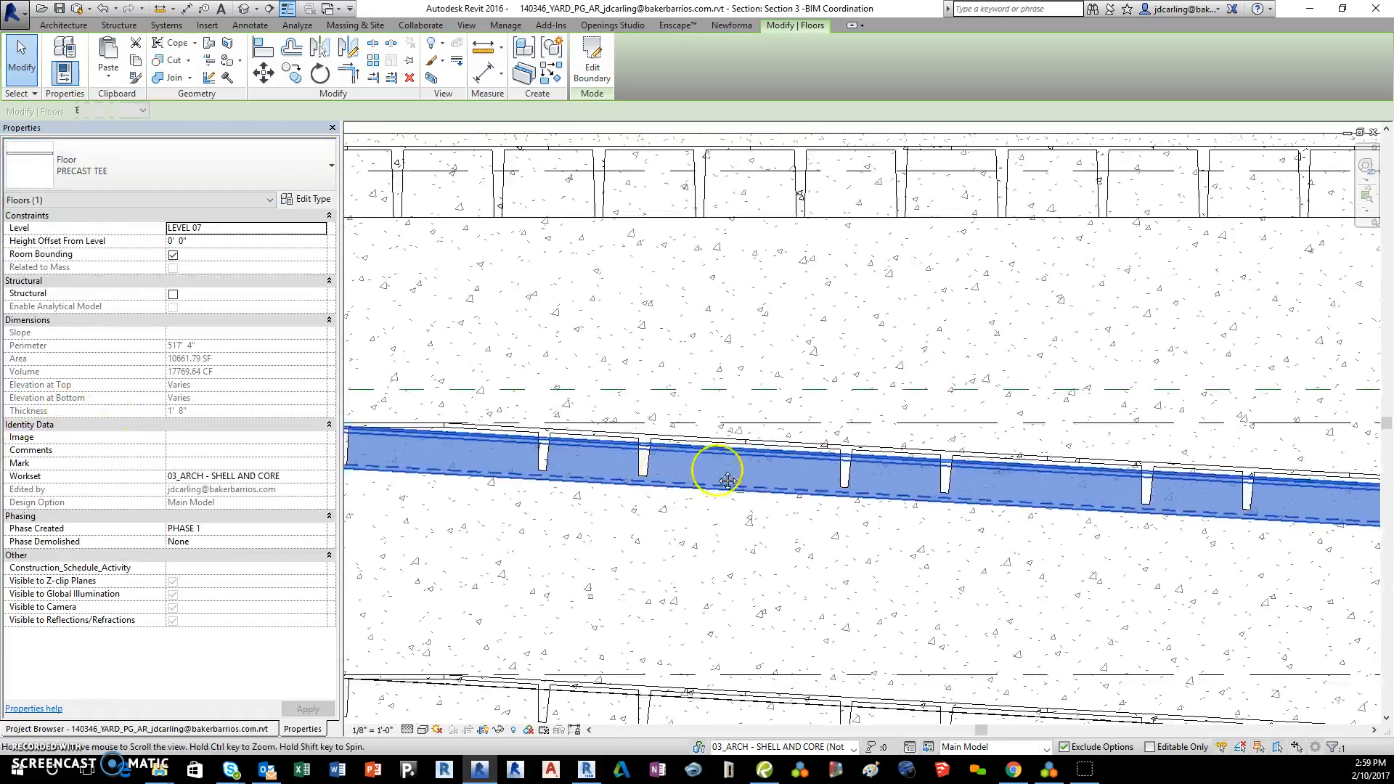
# Change the flat Level 08 PARKING SURFACE floor adjoining the ramp to the PRECAST TEE type
pyautogui.moveTo(727, 481); pyautogui.dragTo(803, 480, button='middle')
pyautogui.scroll(6, 514, 448)
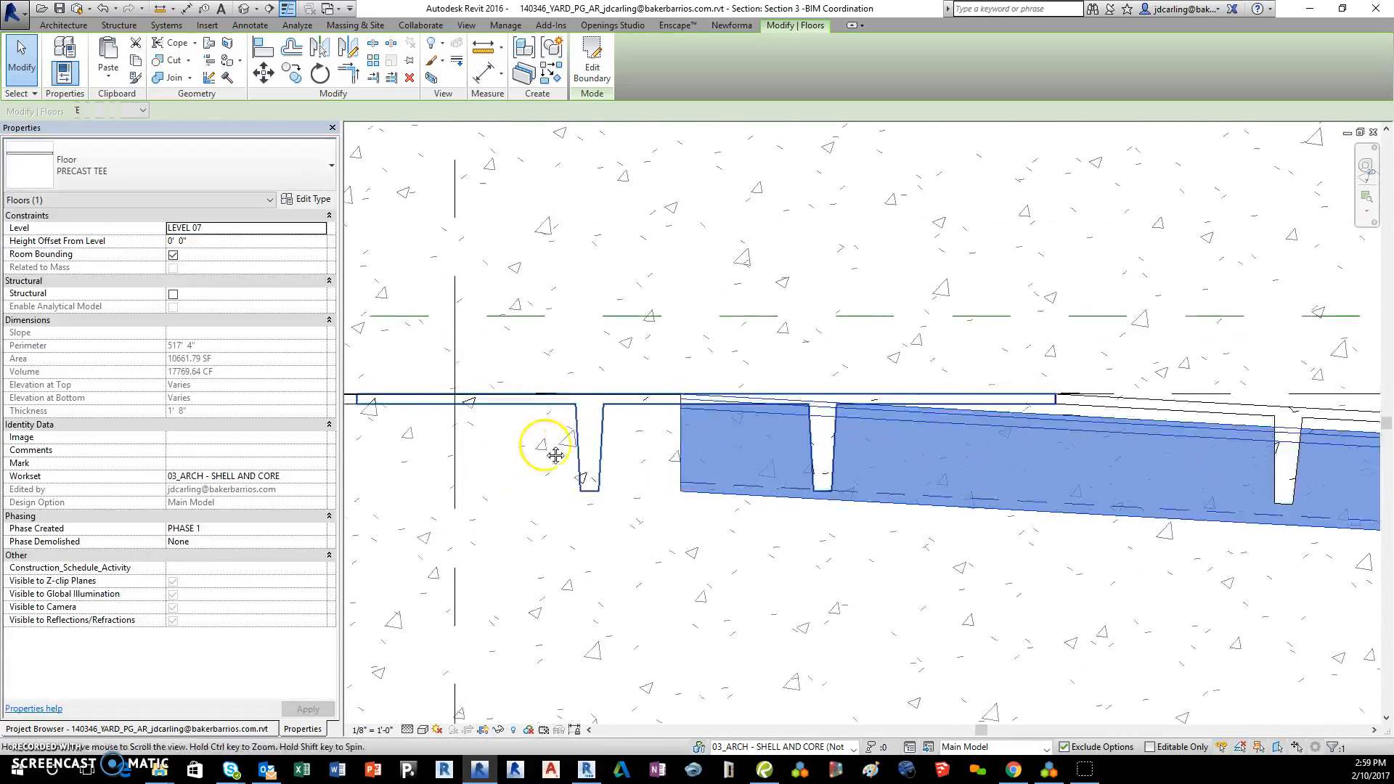
pyautogui.moveTo(555, 455); pyautogui.dragTo(743, 476, button='middle')
pyautogui.press('Escape')
pyautogui.scroll(5, 810, 425)
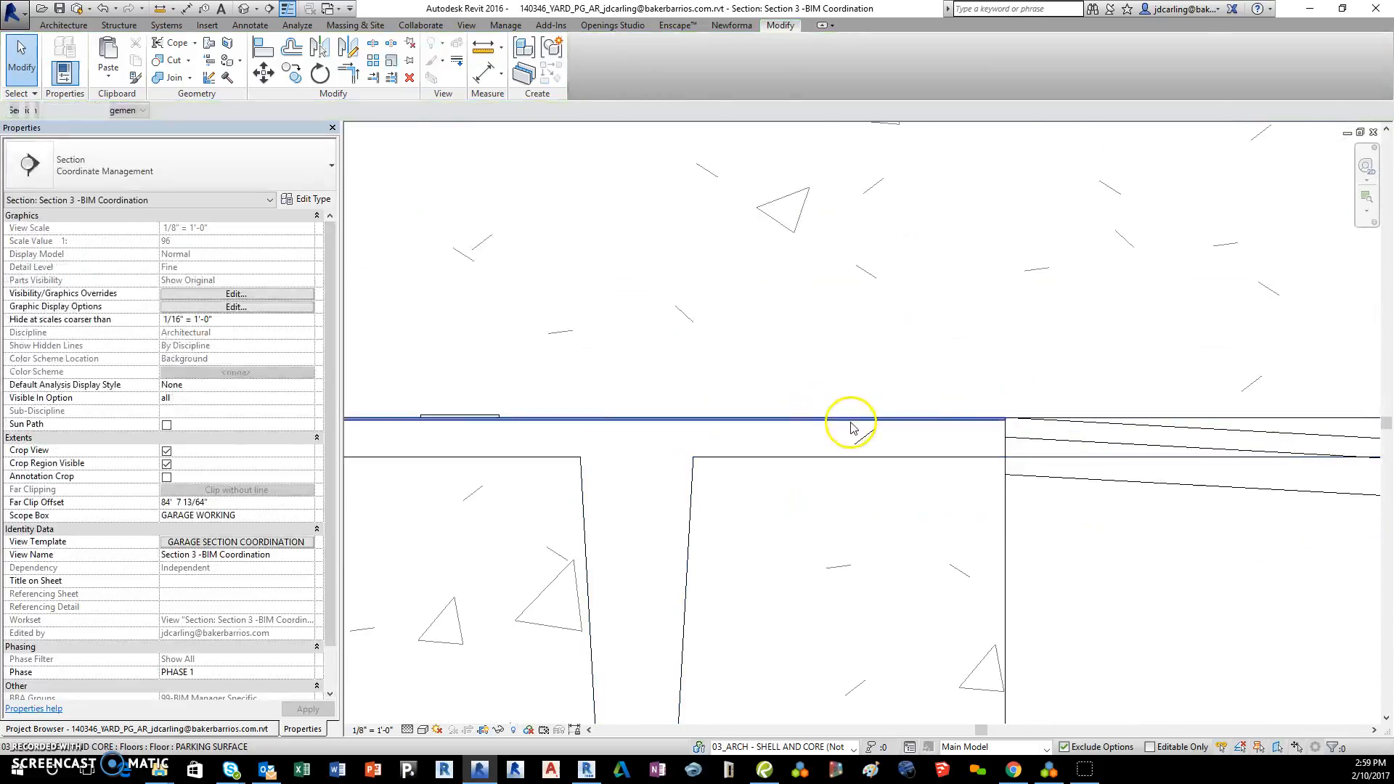
pyautogui.click(852, 427)
pyautogui.scroll(-4, 937, 374)
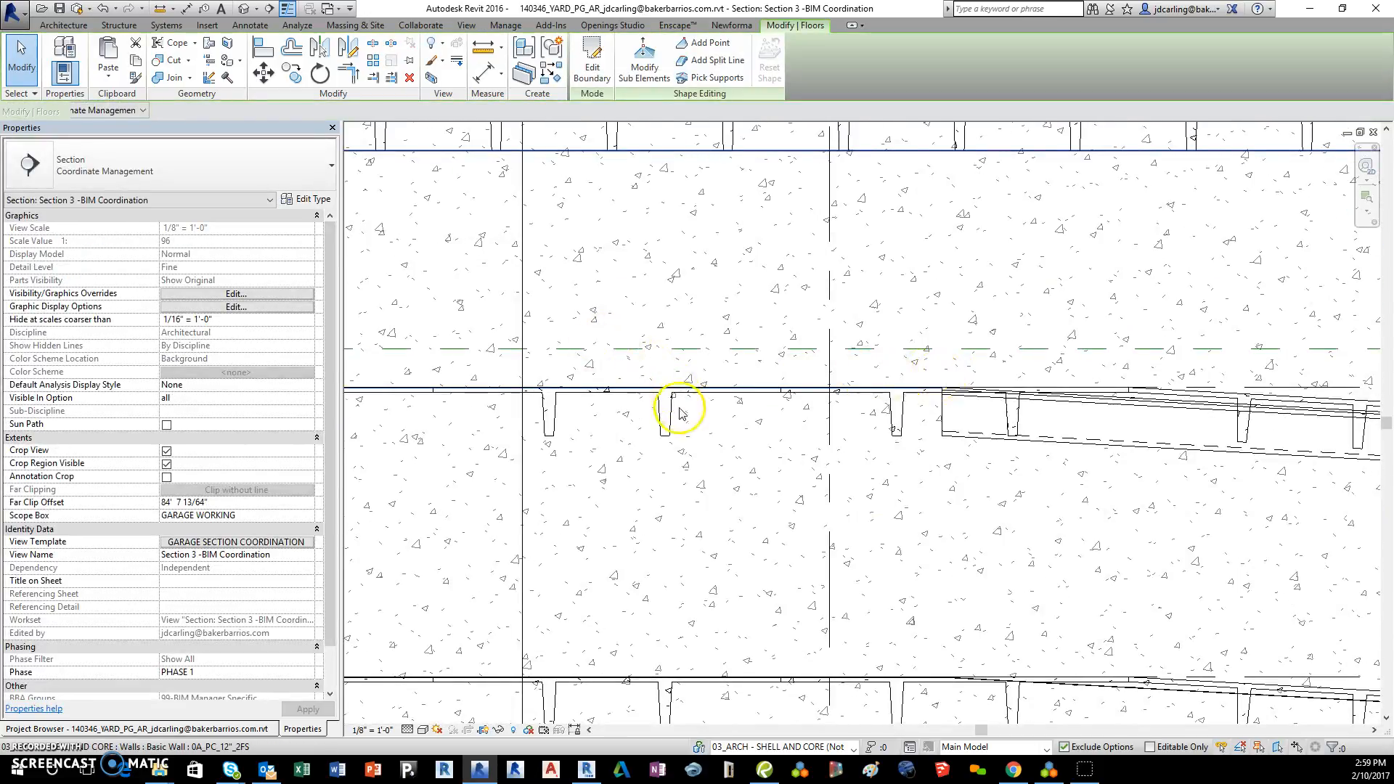
pyautogui.scroll(-3, 715, 410)
pyautogui.click(233, 162)
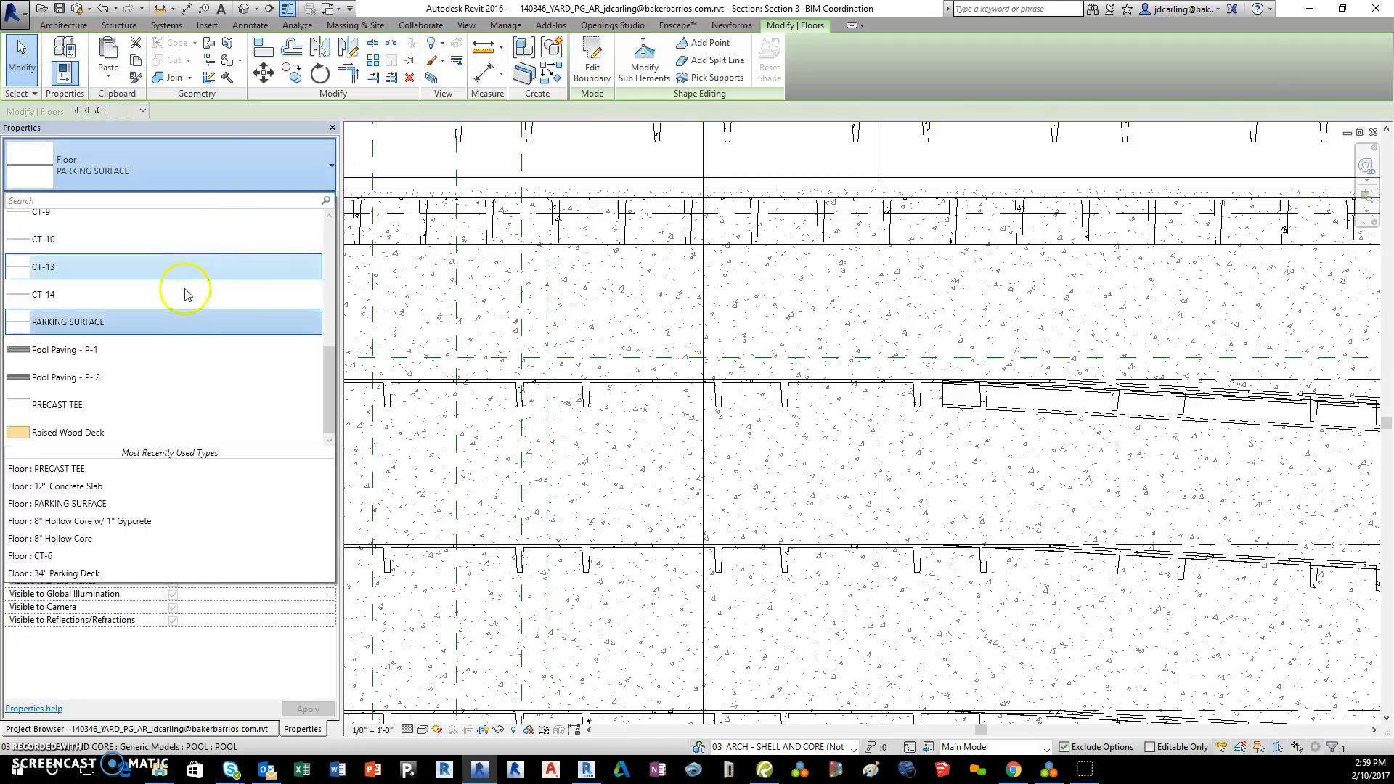
pyautogui.click(94, 404)
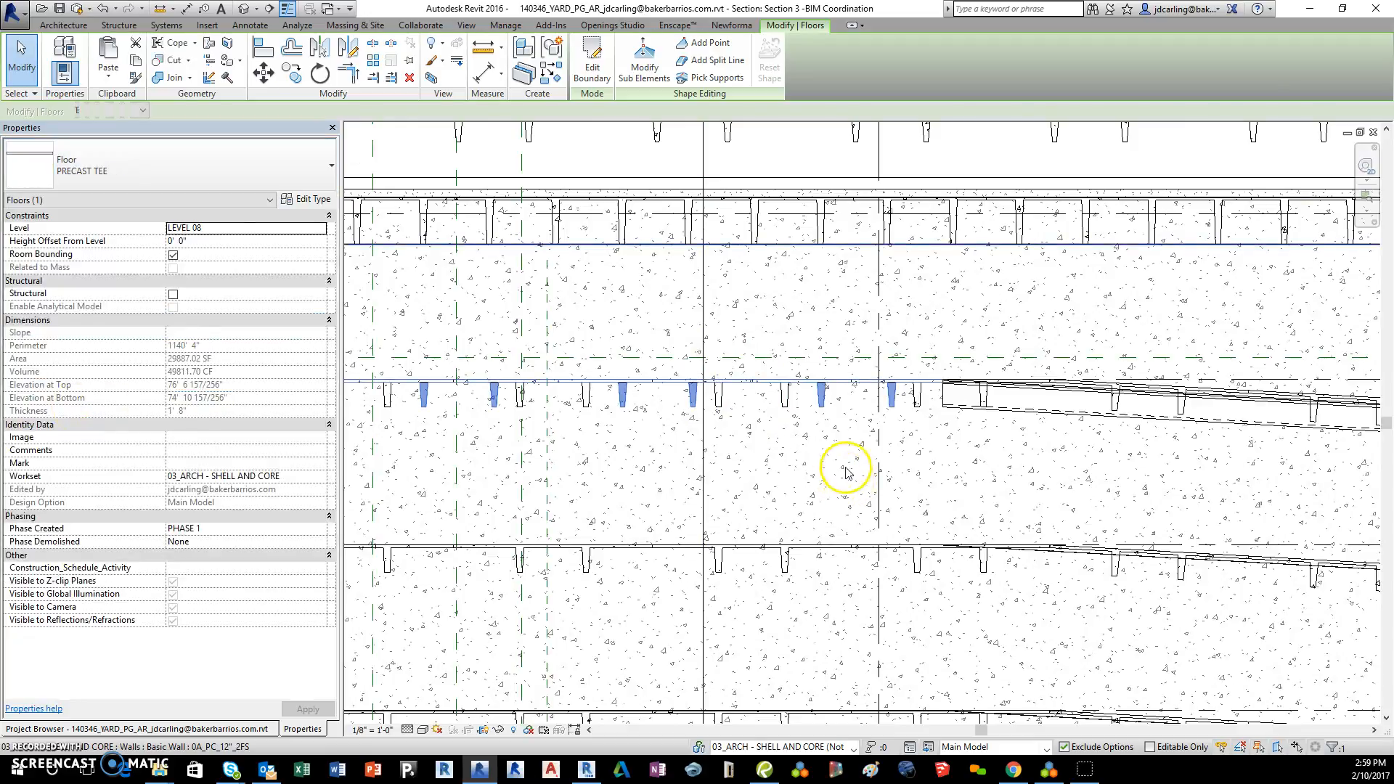
# Compare the flat Level 08 floor's tee webs with the existing double tee framing near the start of the ramp
pyautogui.scroll(3, 832, 403)
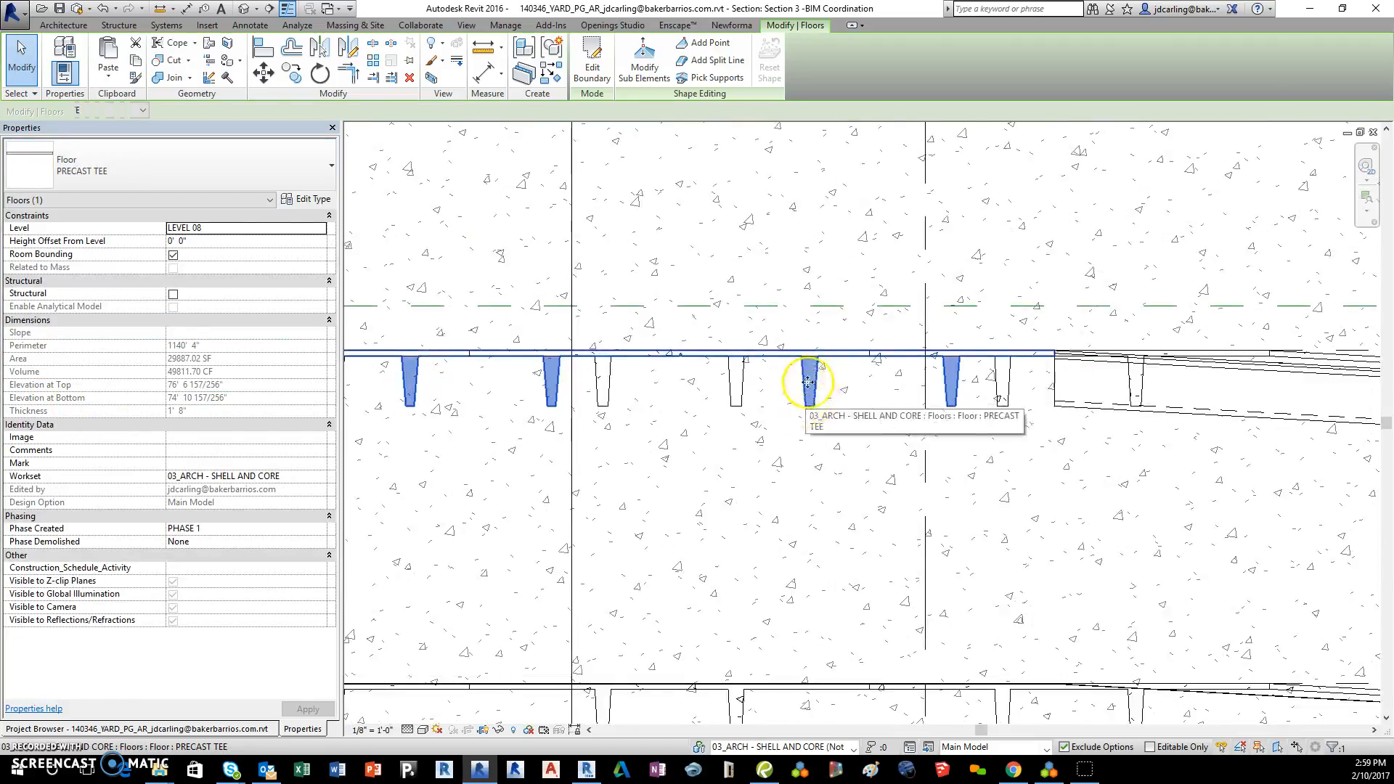
pyautogui.moveTo(1104, 387); pyautogui.dragTo(940, 427, button='middle')
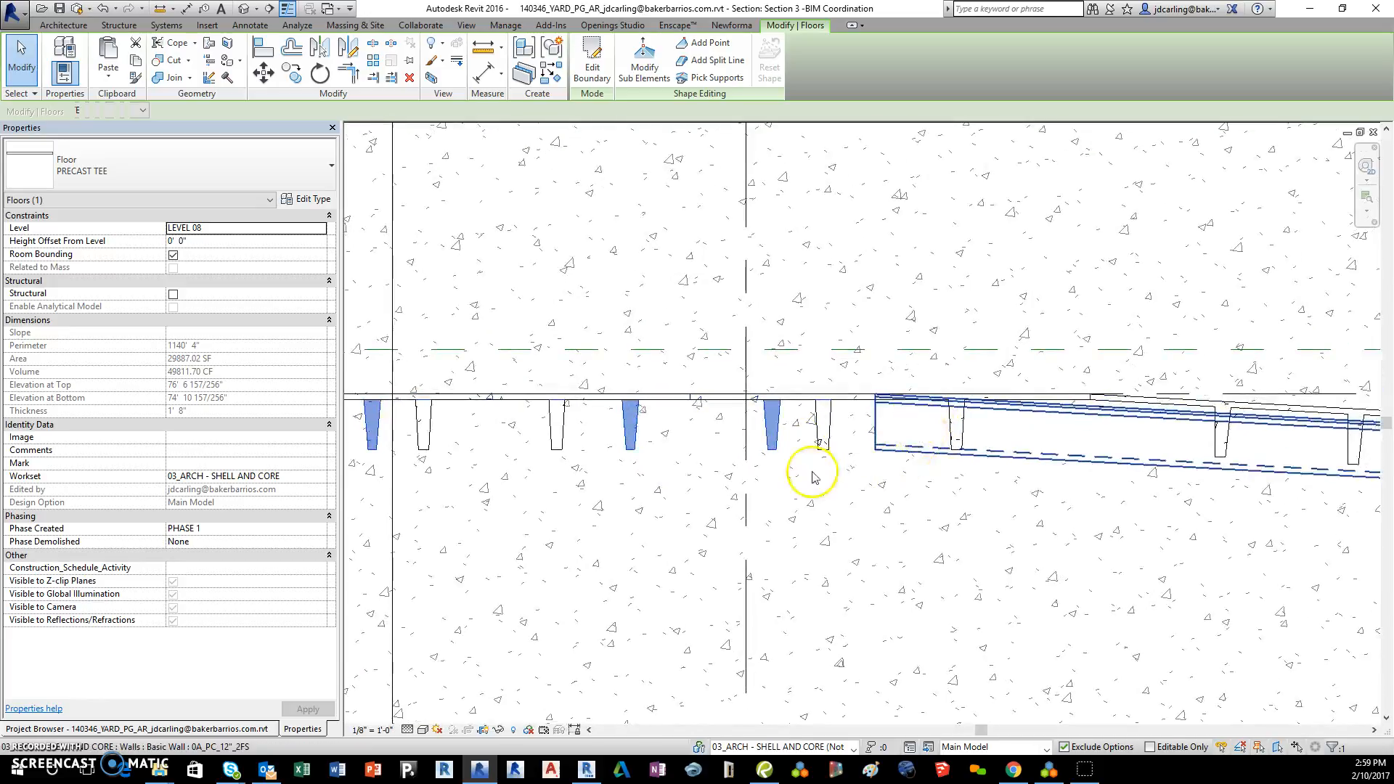
pyautogui.scroll(-3, 853, 418)
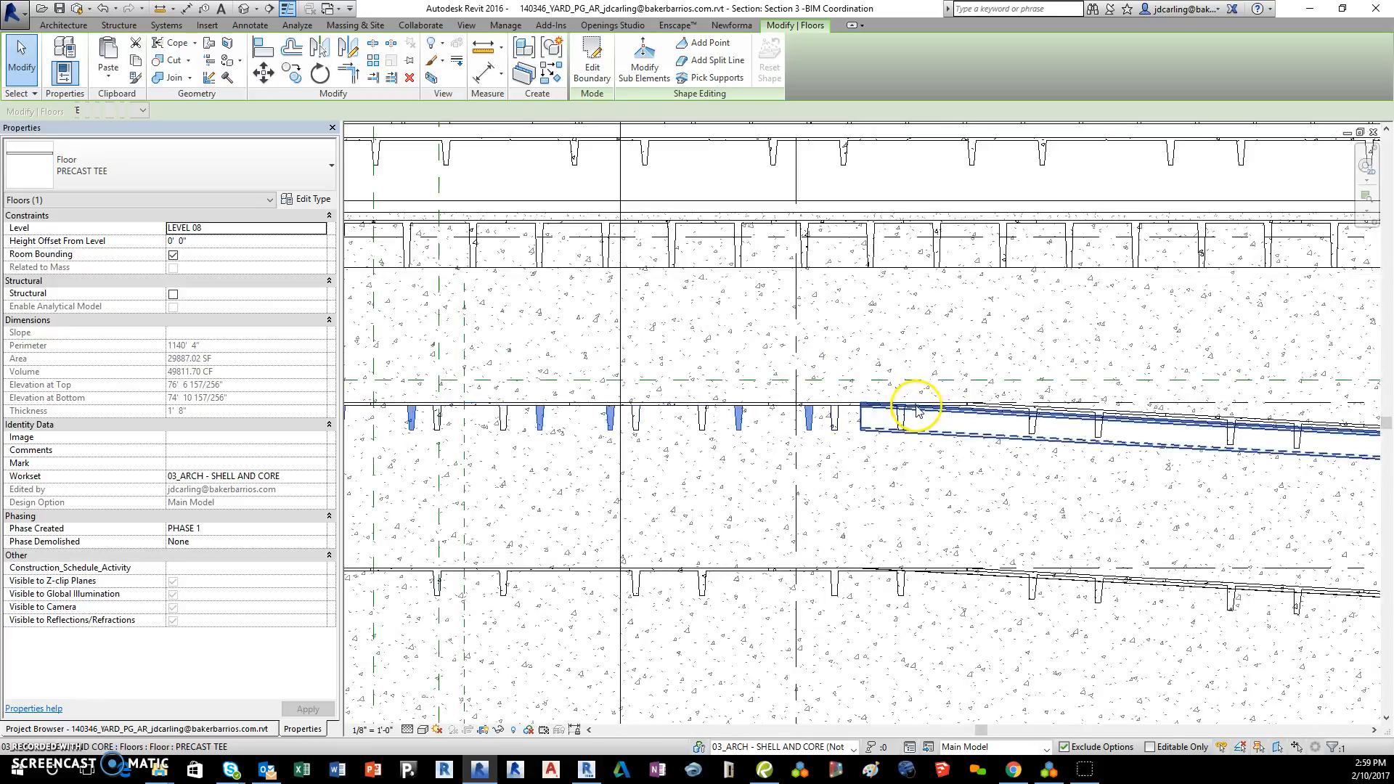
pyautogui.scroll(-2, 926, 412)
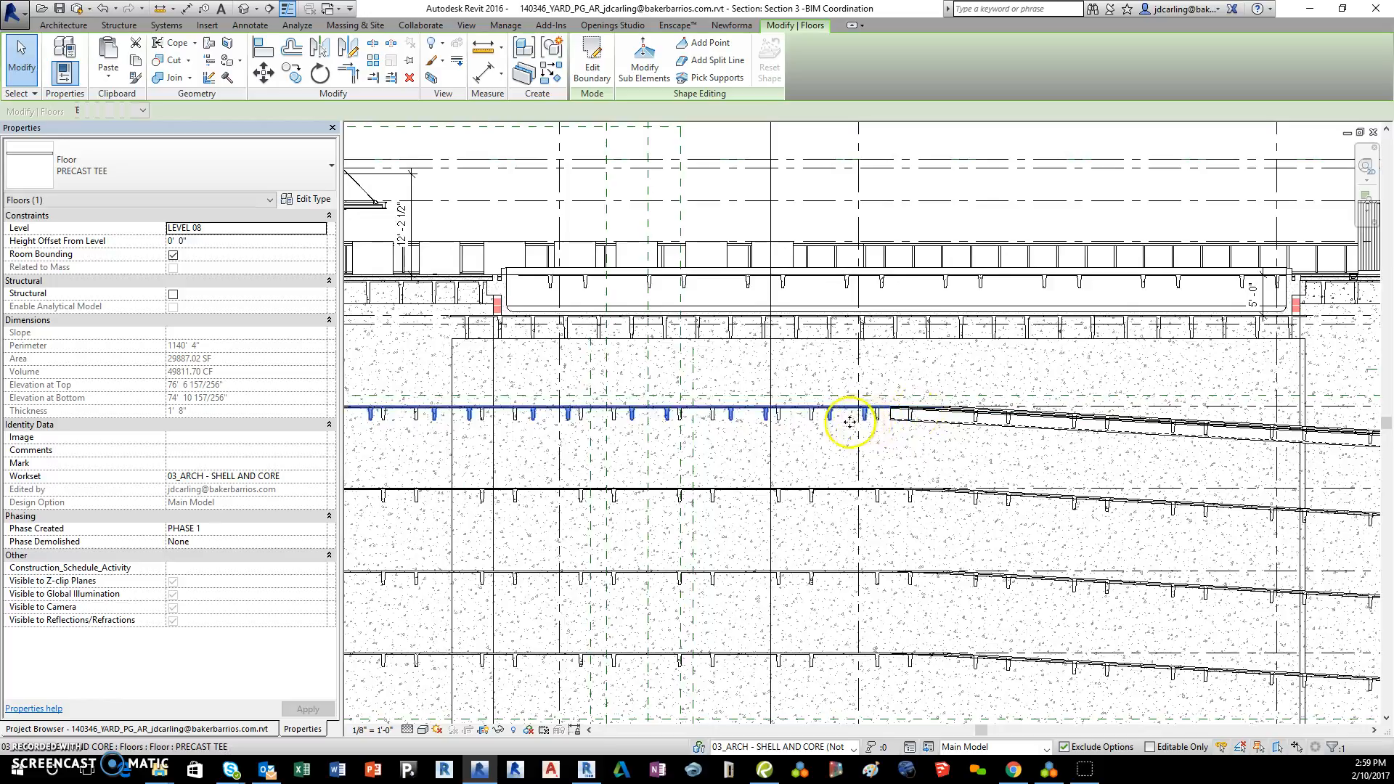
pyautogui.scroll(2, 849, 417)
pyautogui.click(1037, 470)
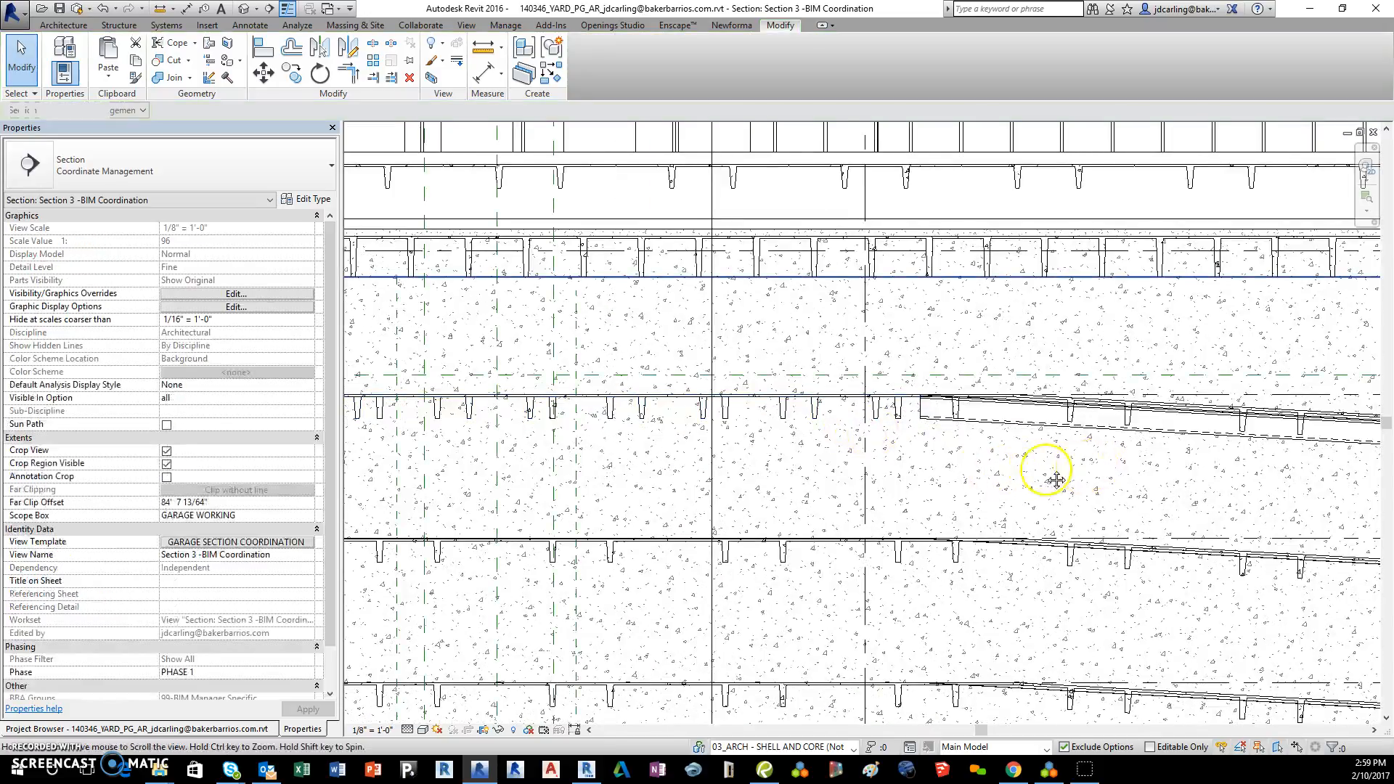
# Edit the sloped Level 07 floor's sketch in the AMENITY DECK area plan, turning its span direction so the tees run across the ramp, and return to the section
pyautogui.moveTo(1053, 473); pyautogui.dragTo(819, 473, button='middle')
pyautogui.click(931, 447)
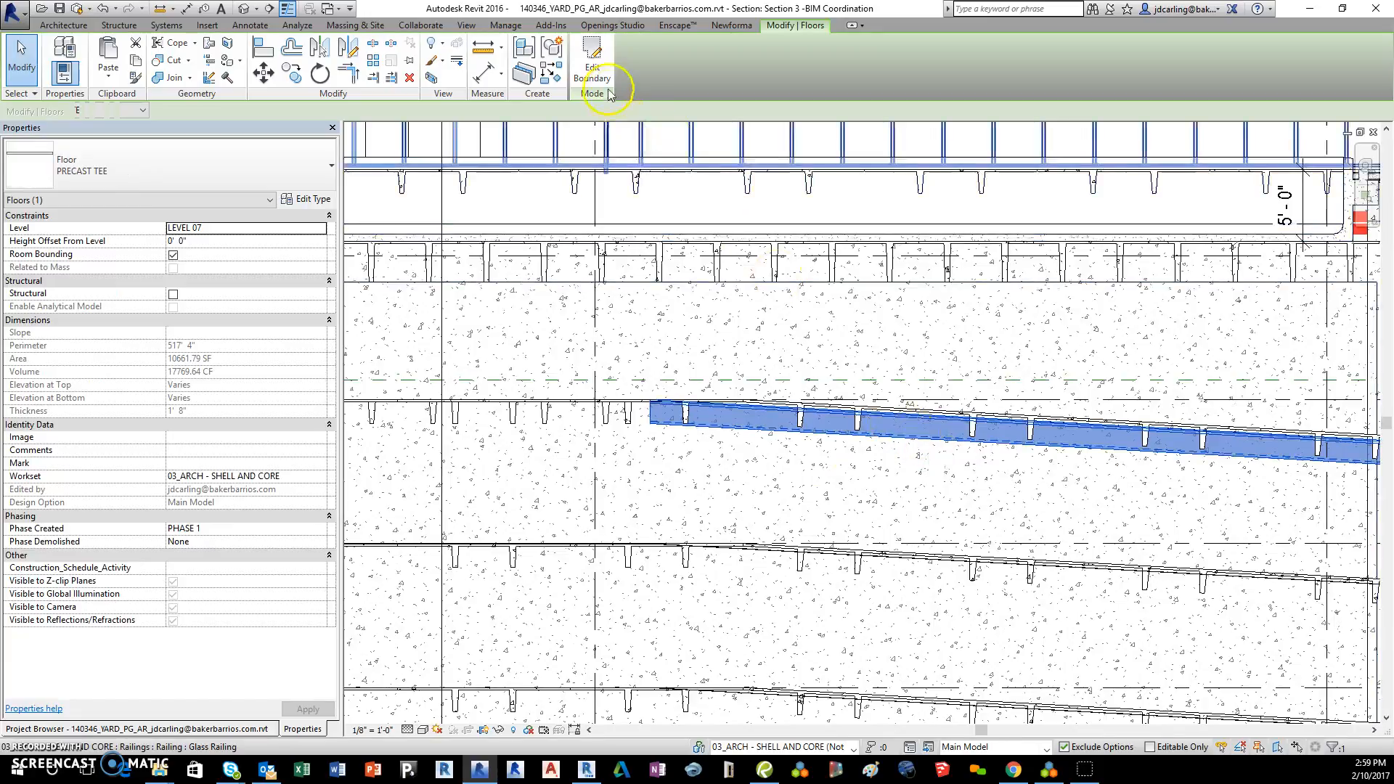
pyautogui.click(592, 69)
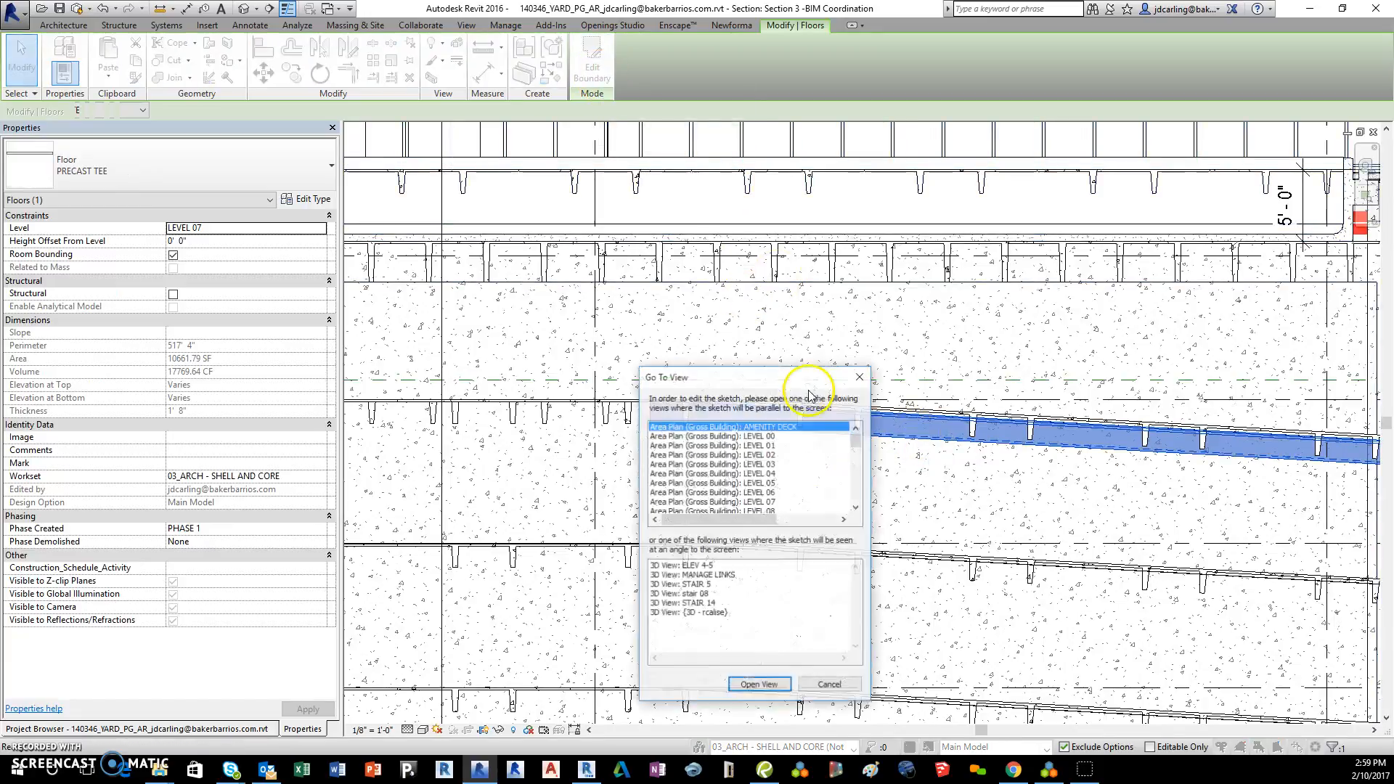
pyautogui.click(768, 688)
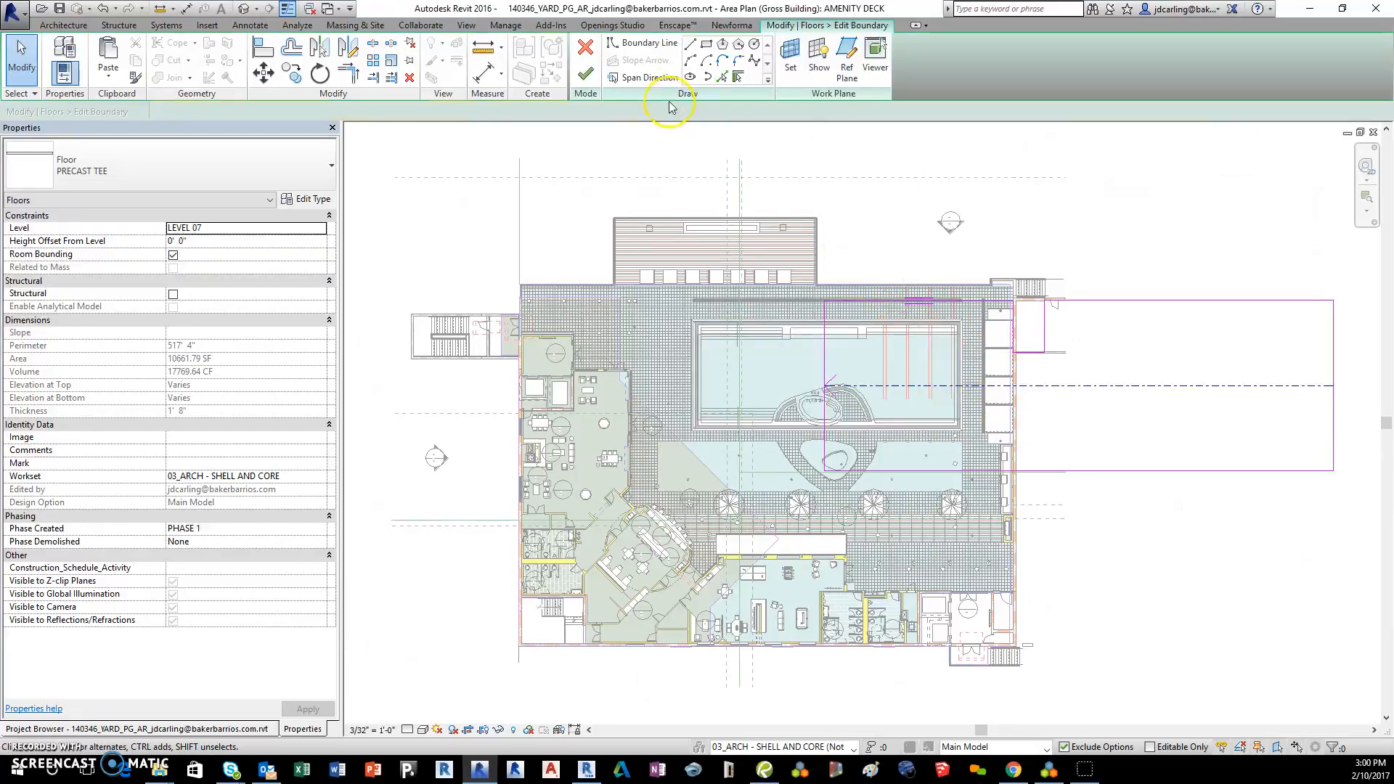
pyautogui.click(585, 75)
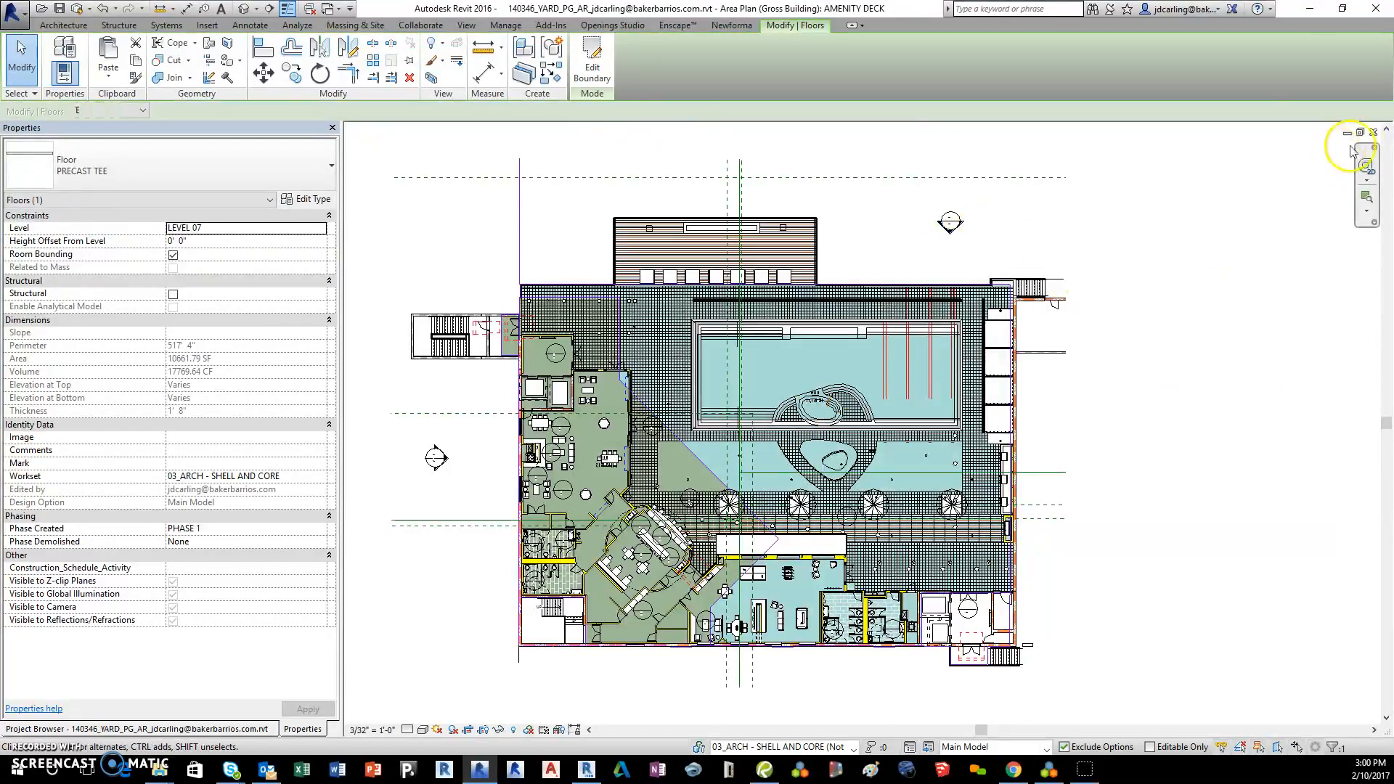
pyautogui.click(1373, 133)
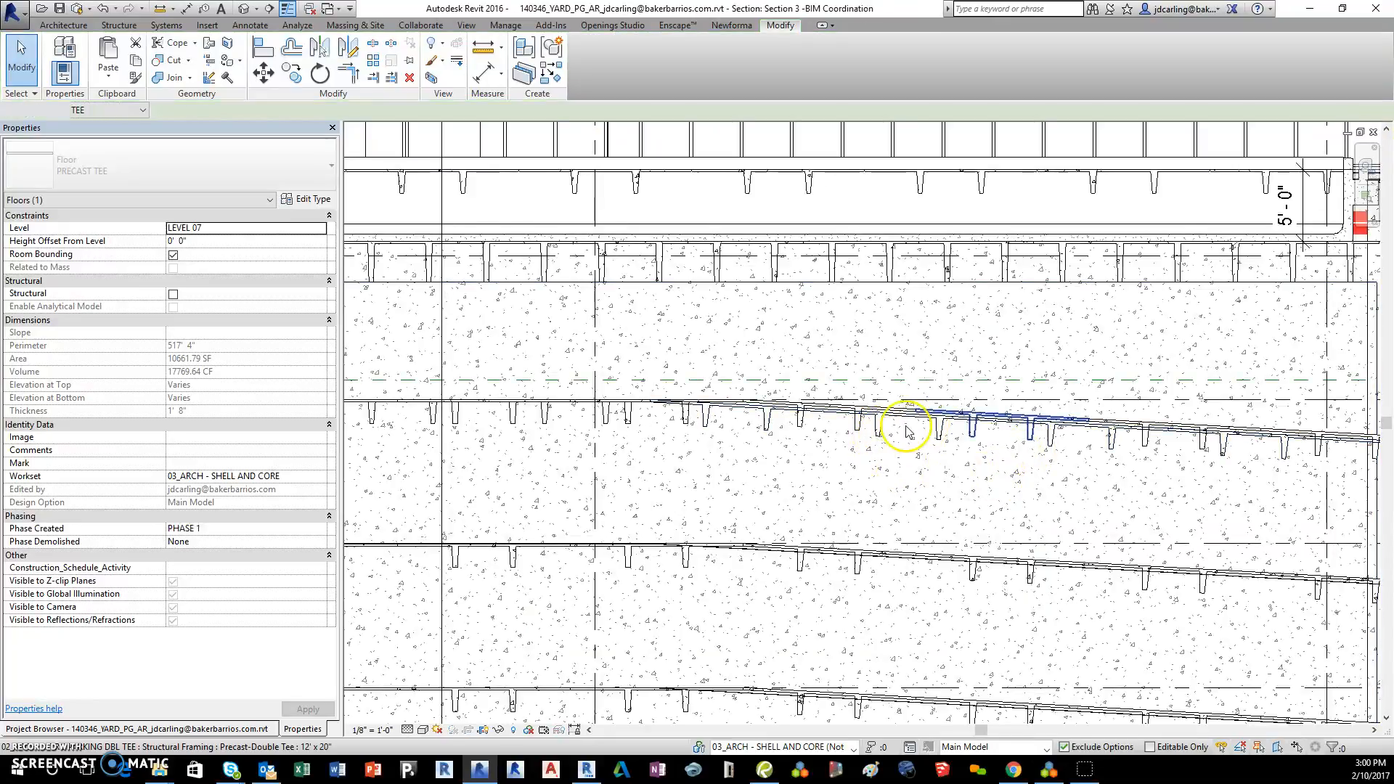
# Compare the sloped PRECAST TEE floor's flange and web alignment with the Precast-Double Tee 12' x 20" framing along the ramp
pyautogui.click(885, 427)
pyautogui.moveTo(881, 436); pyautogui.dragTo(745, 470, button='middle')
pyautogui.moveTo(1037, 499); pyautogui.dragTo(946, 473, button='middle')
pyautogui.scroll(5, 1070, 436)
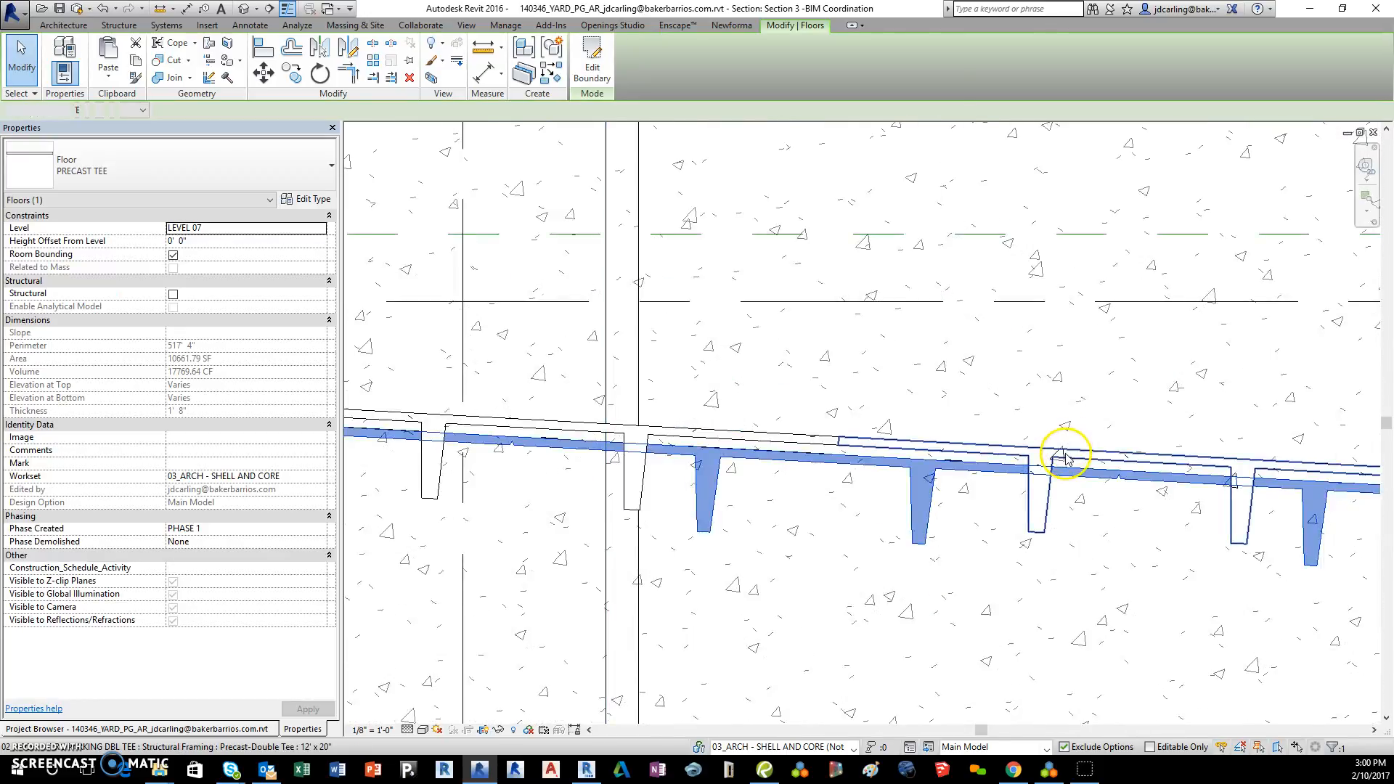
pyautogui.click(1138, 481)
pyautogui.moveTo(1138, 481); pyautogui.dragTo(971, 483, button='middle')
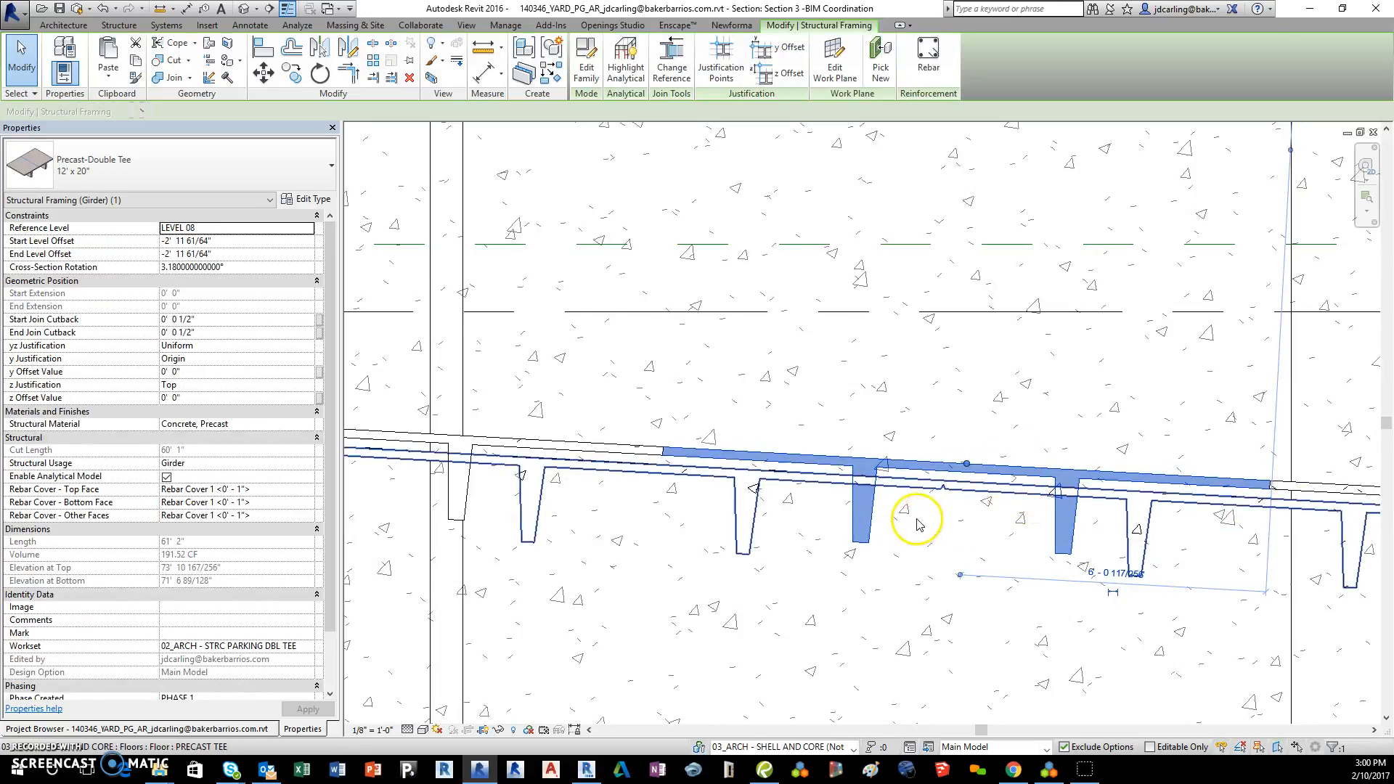
pyautogui.click(952, 495)
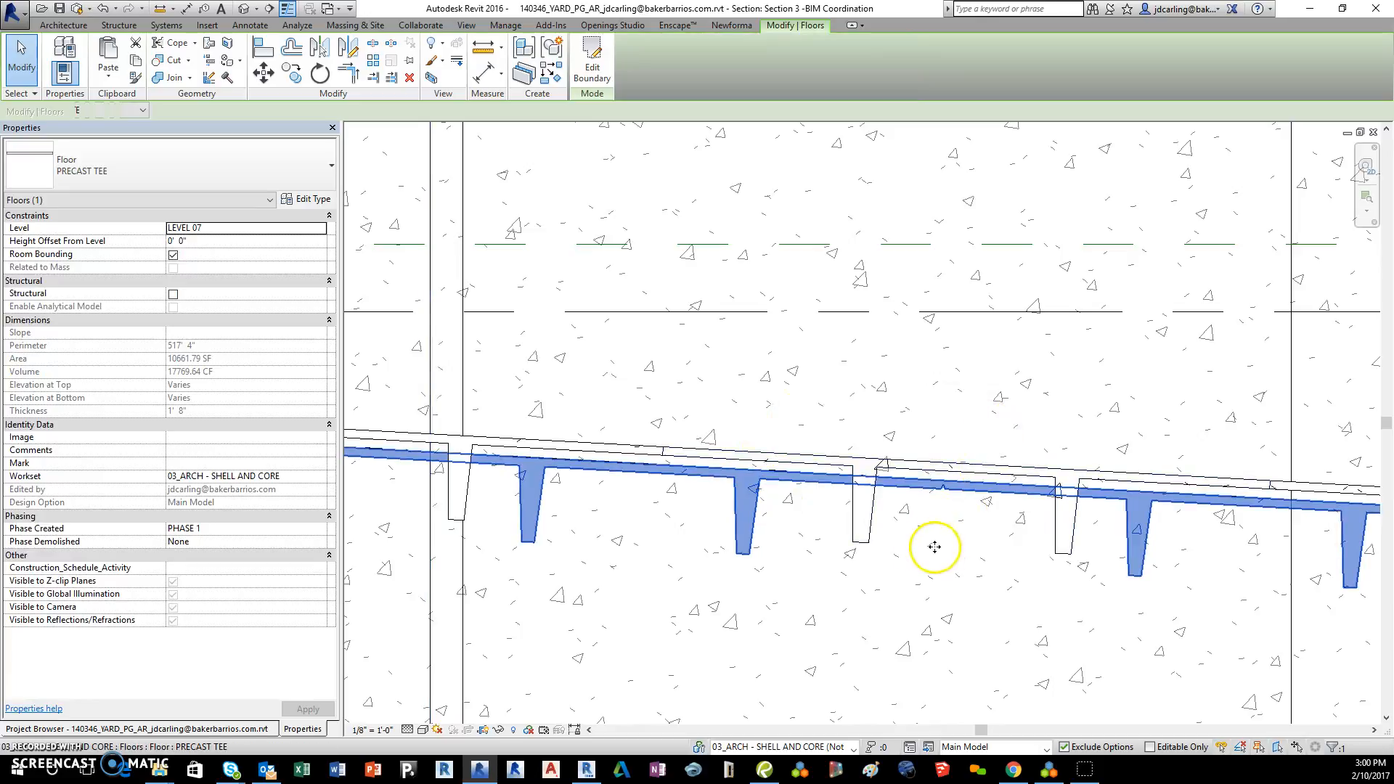
pyautogui.scroll(4, 784, 480)
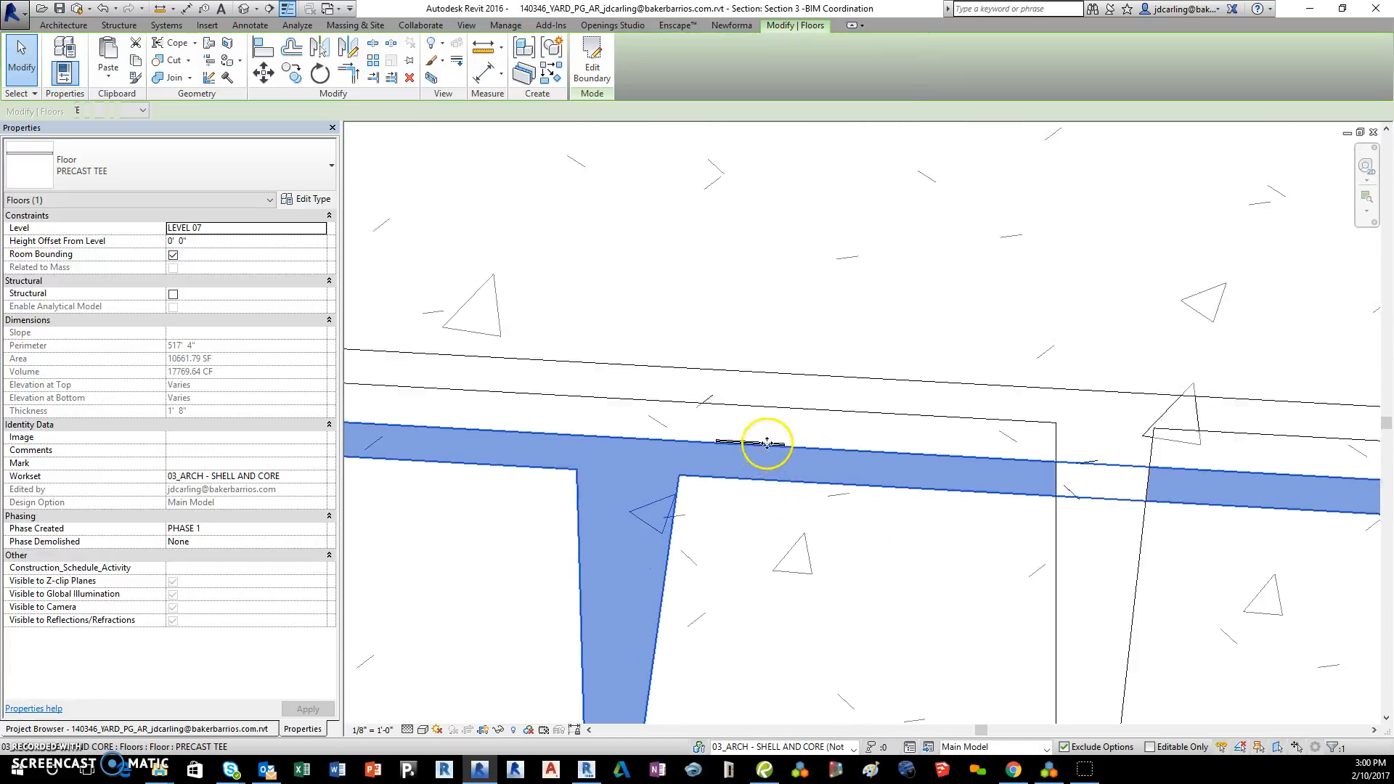
pyautogui.scroll(-3, 730, 515)
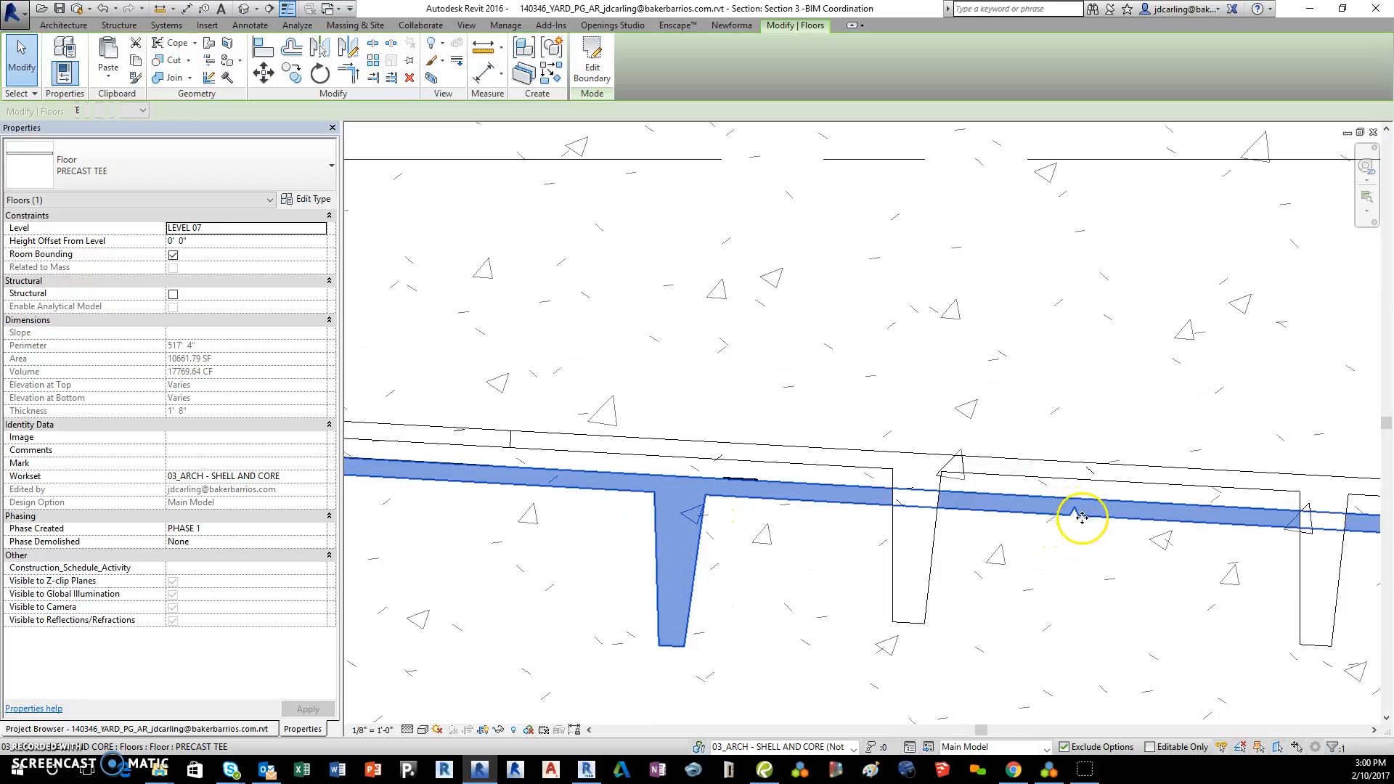
pyautogui.scroll(-5, 1062, 520)
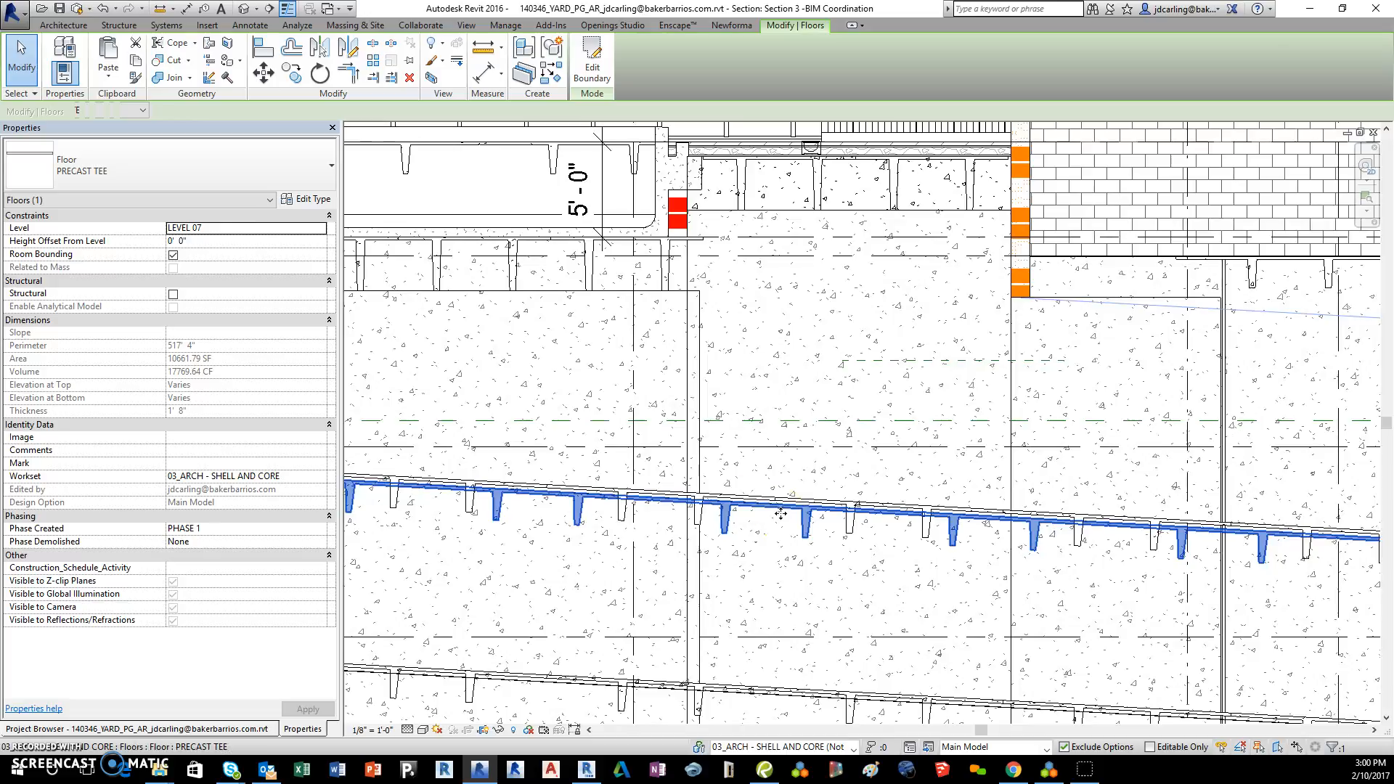
# Review the PRECAST TEE type's layer assembly, including the Structural Deck function, deck profile and Structure thickness, leaving the type unedited
pyautogui.click(310, 201)
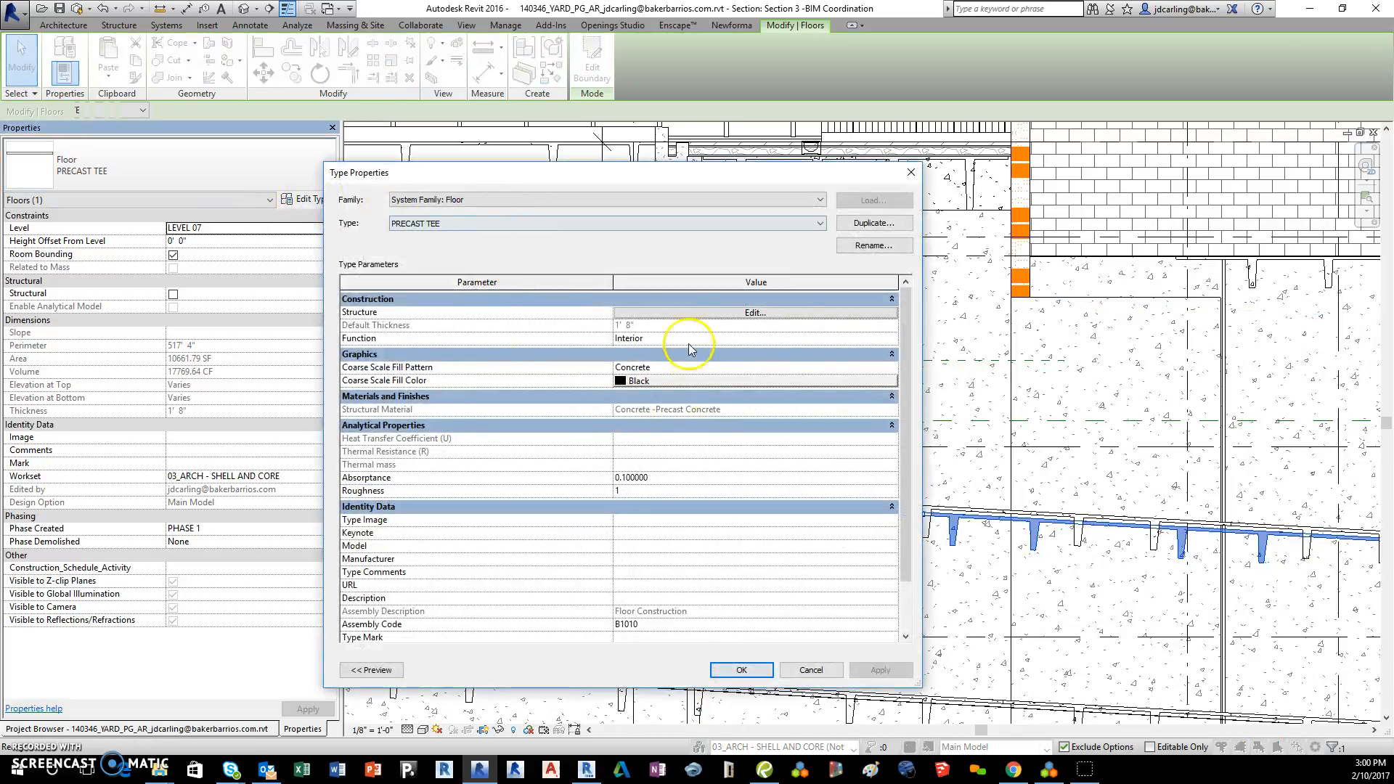
pyautogui.click(678, 314)
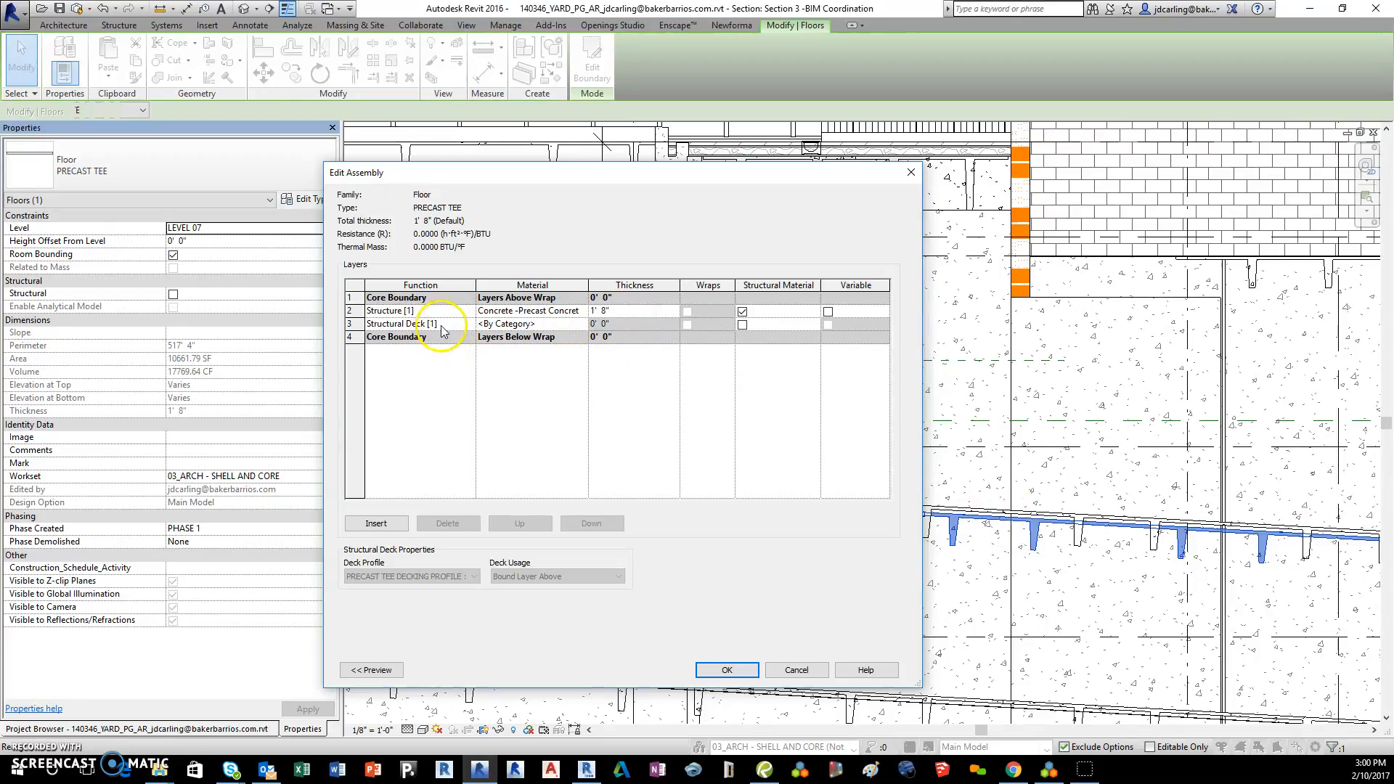
pyautogui.click(396, 324)
pyautogui.click(468, 325)
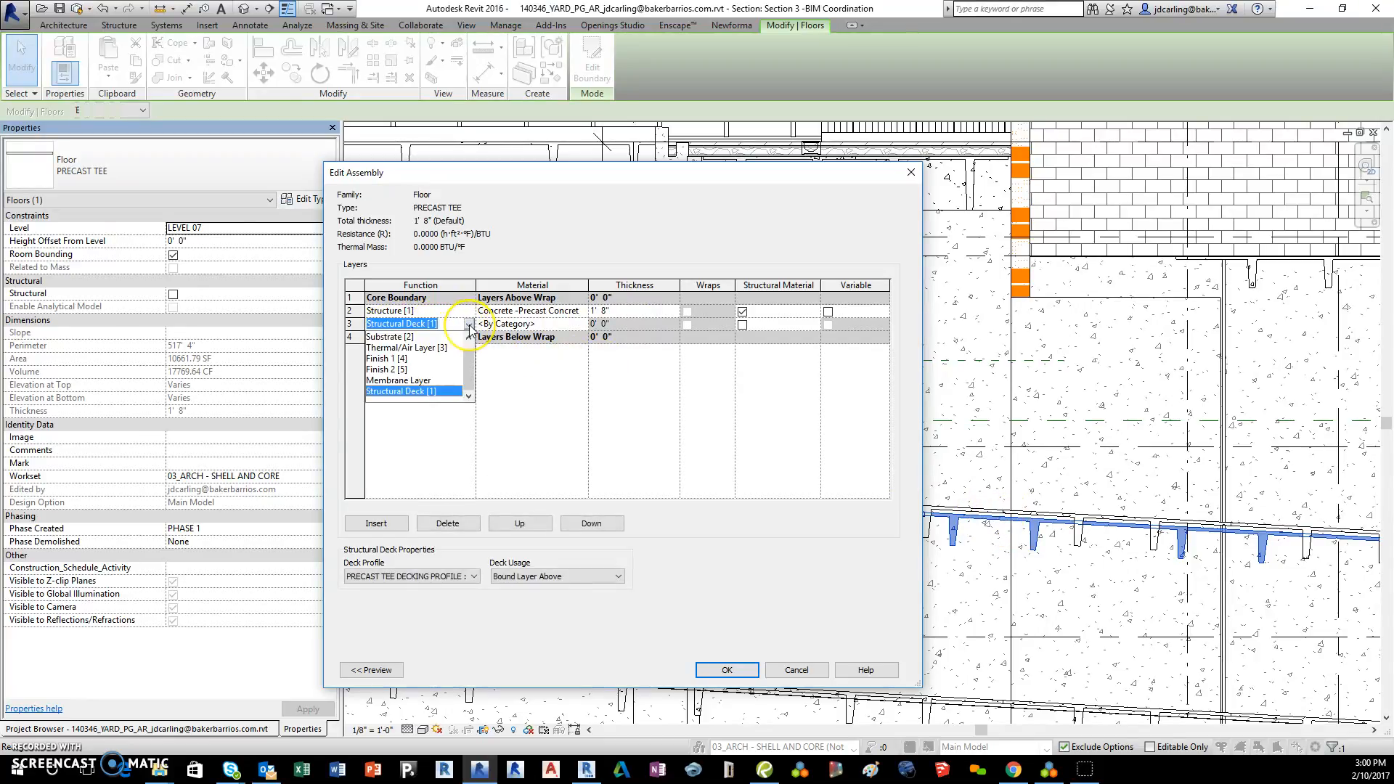
pyautogui.click(469, 326)
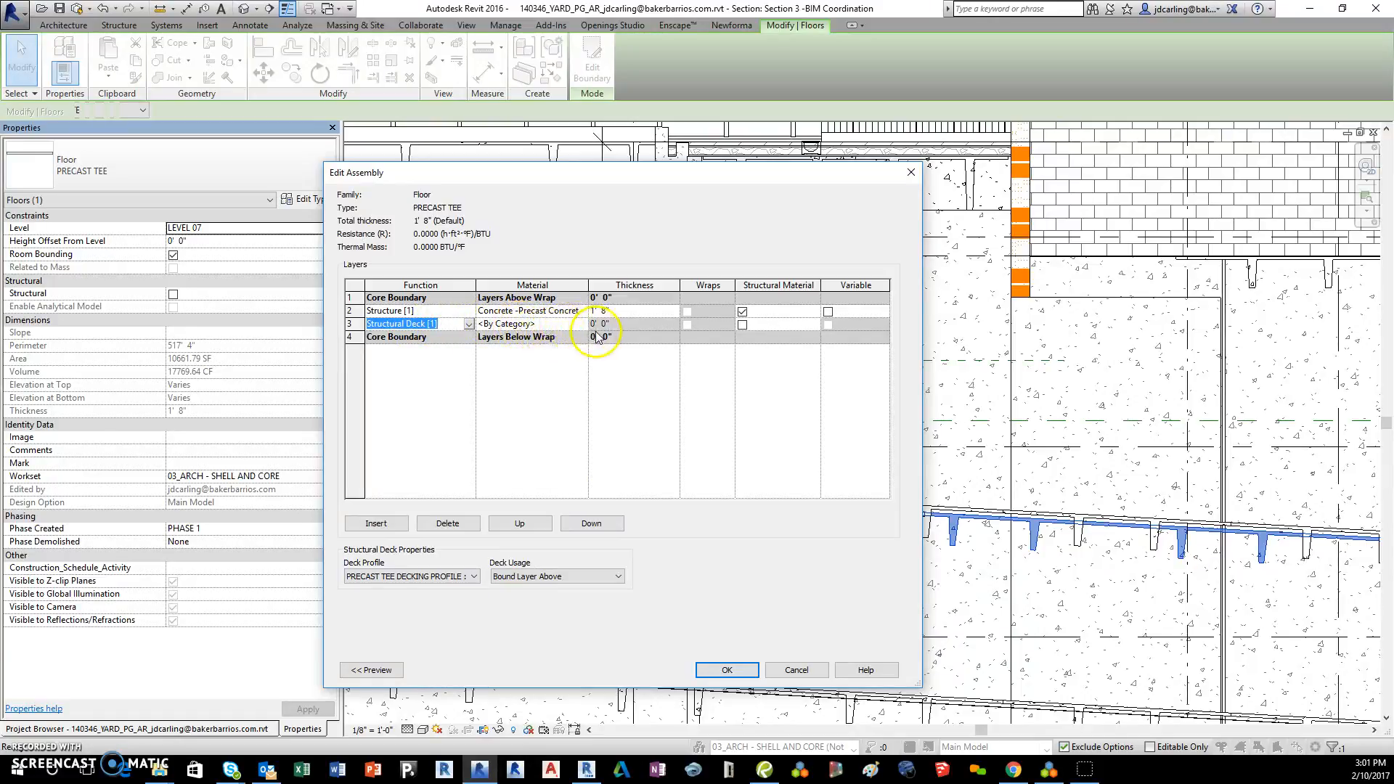
pyautogui.click(612, 312)
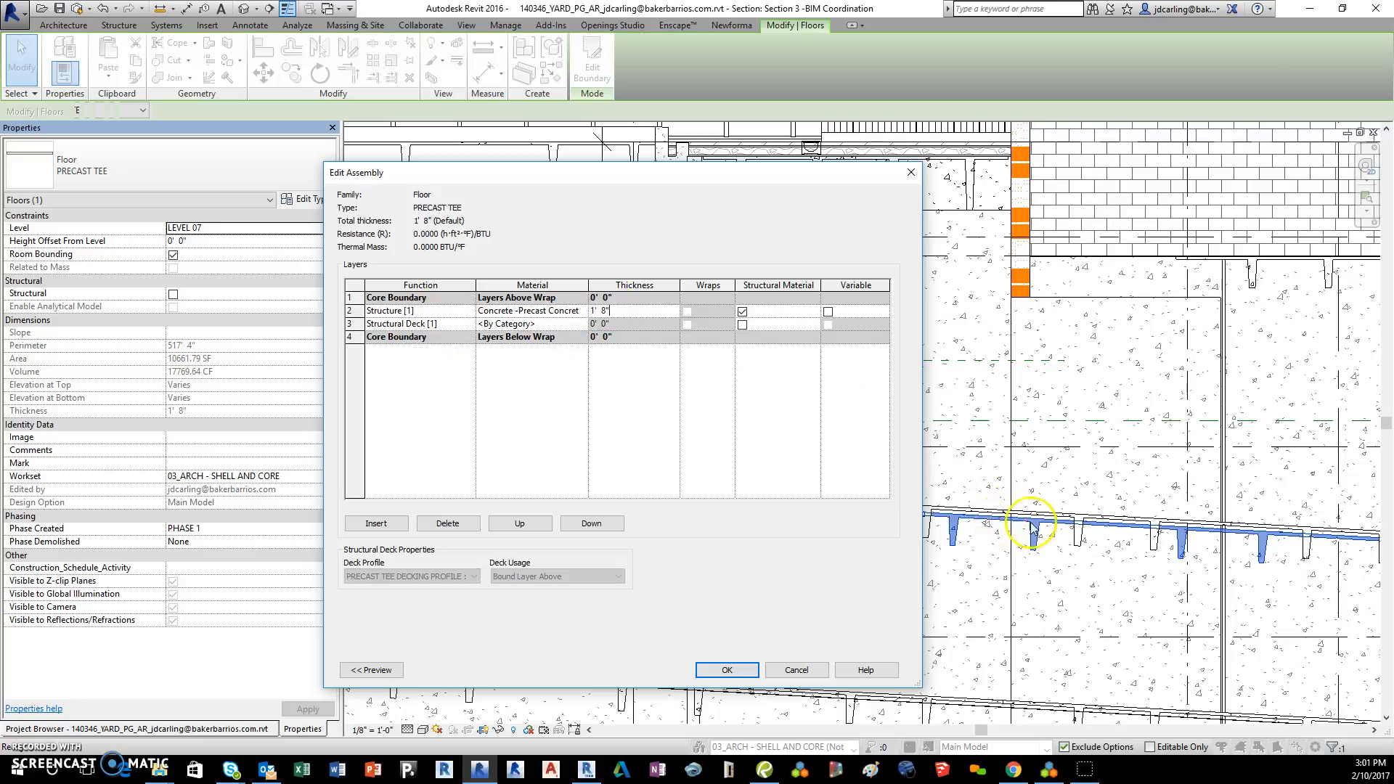
pyautogui.click(796, 670)
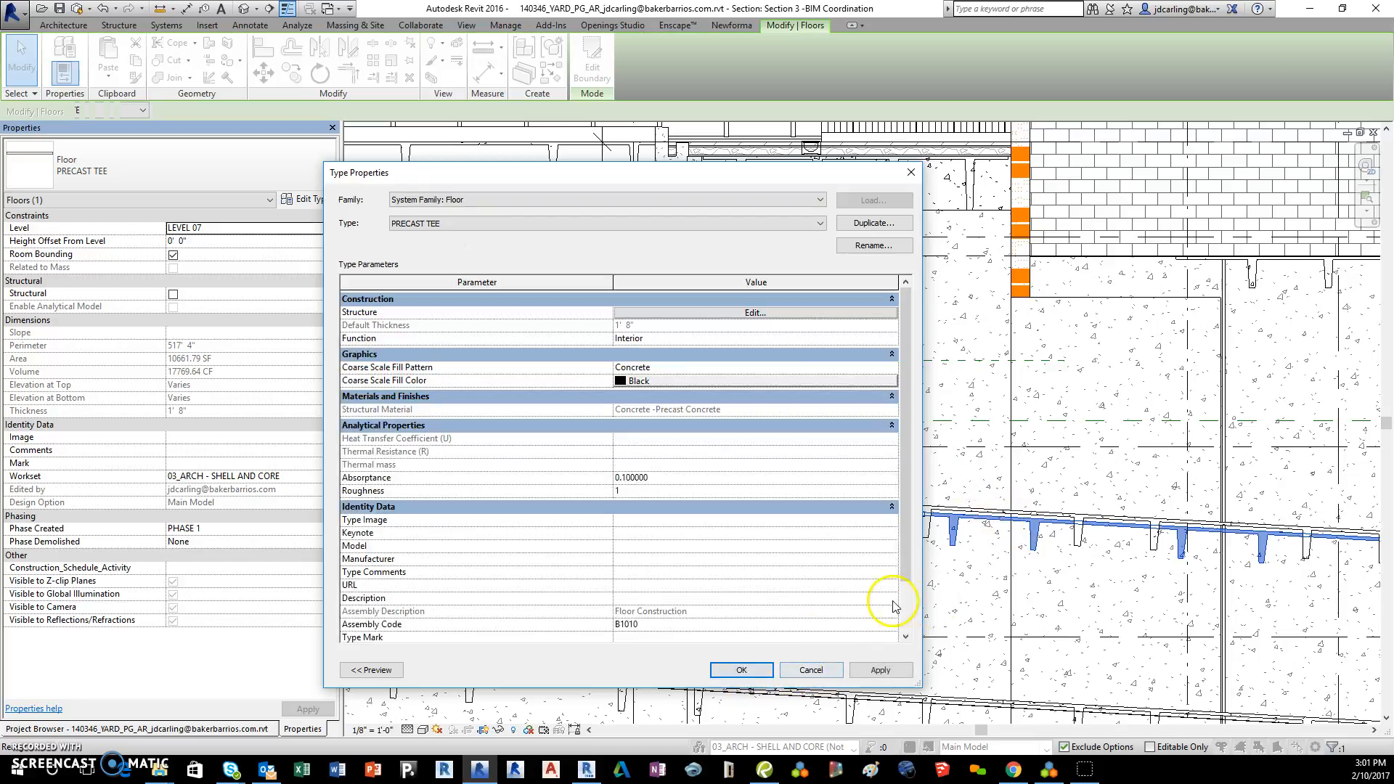
pyautogui.click(809, 668)
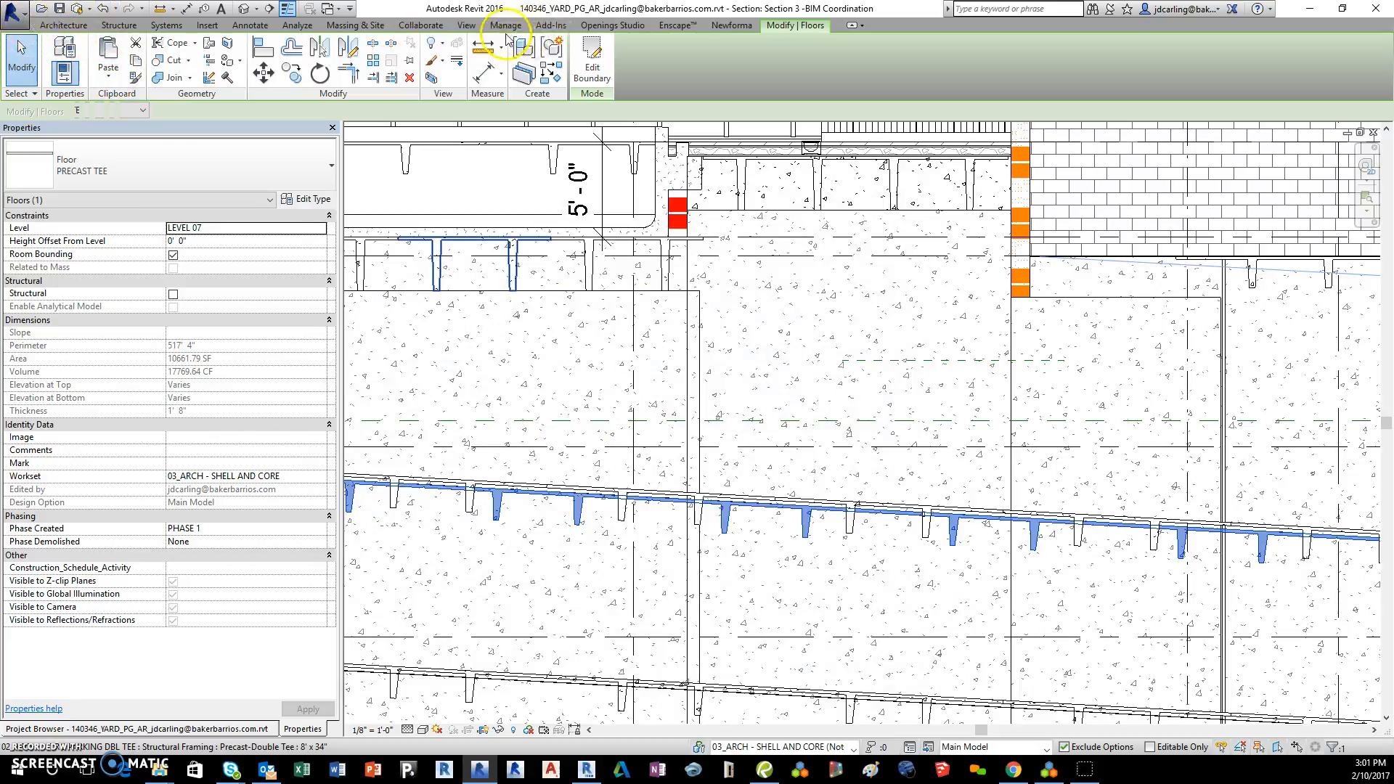
# Switch to the PRECAST TEE DECKING PROFILE family's Ref. Level view and examine the tee outline and its dimensions
pyautogui.click(466, 26)
pyautogui.click(1176, 79)
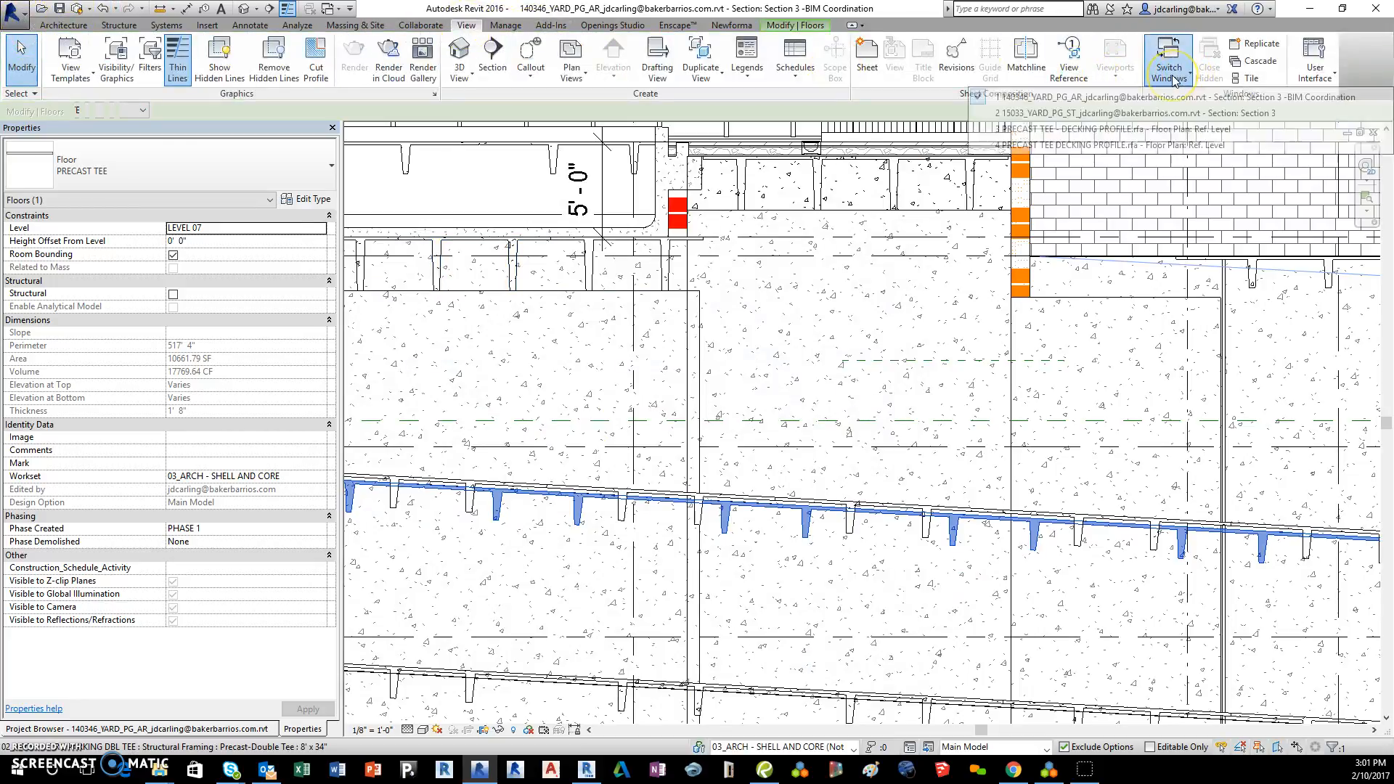
pyautogui.click(1123, 149)
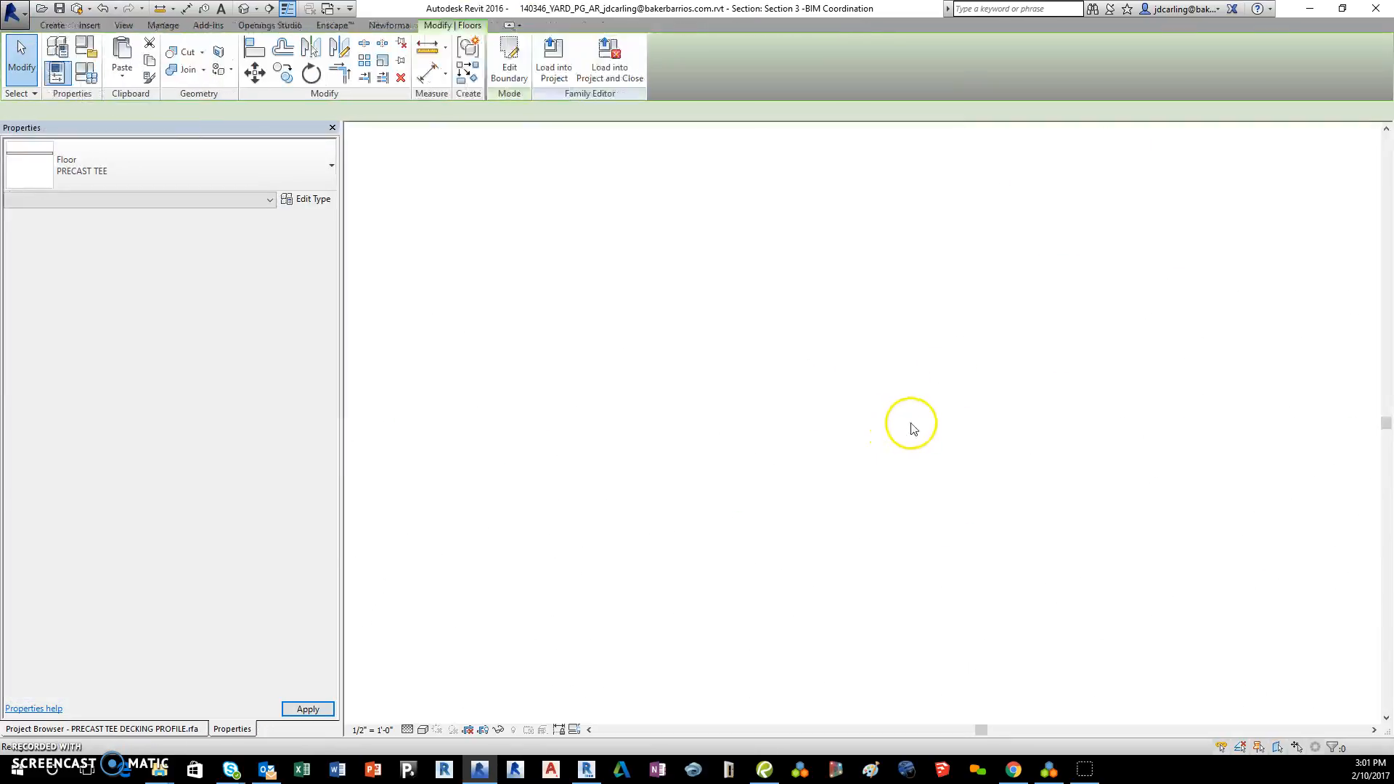
pyautogui.scroll(1, 748, 482)
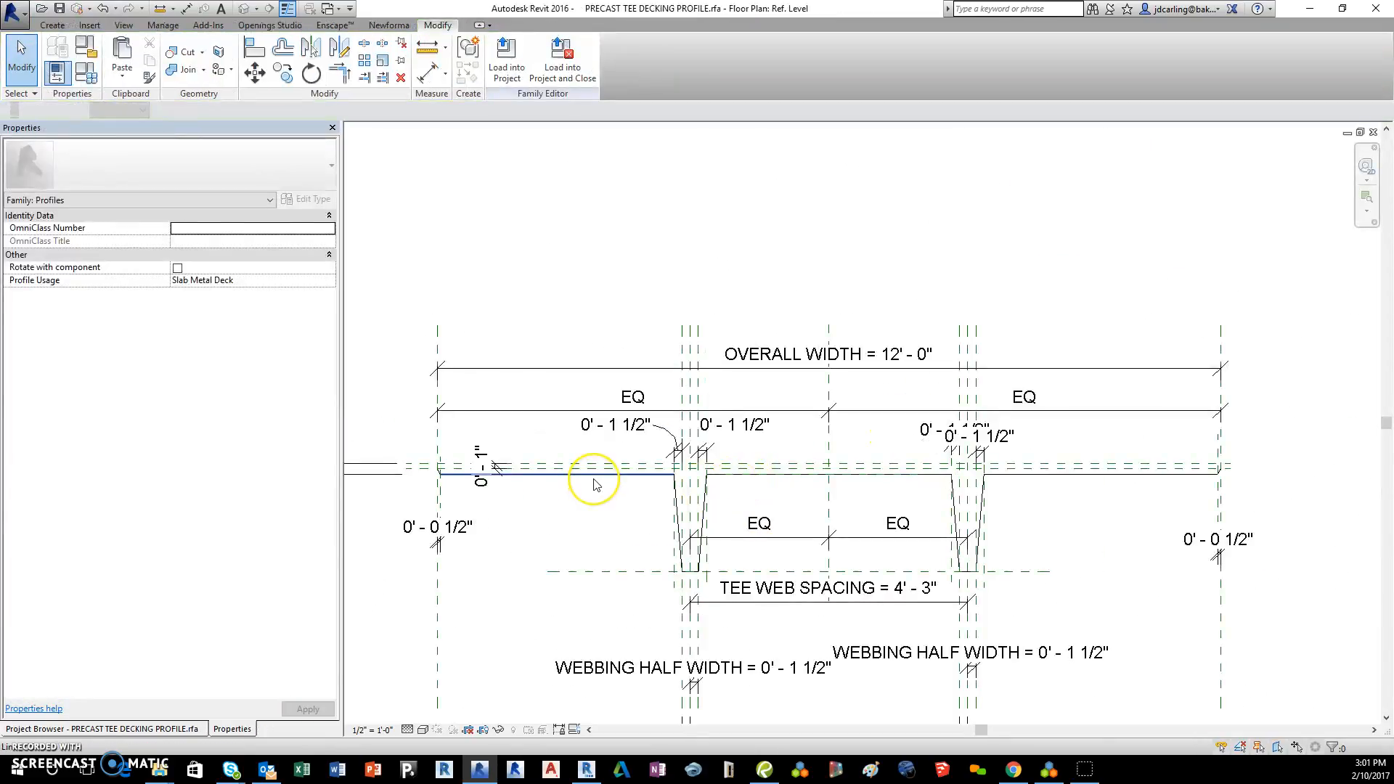
pyautogui.click(594, 484)
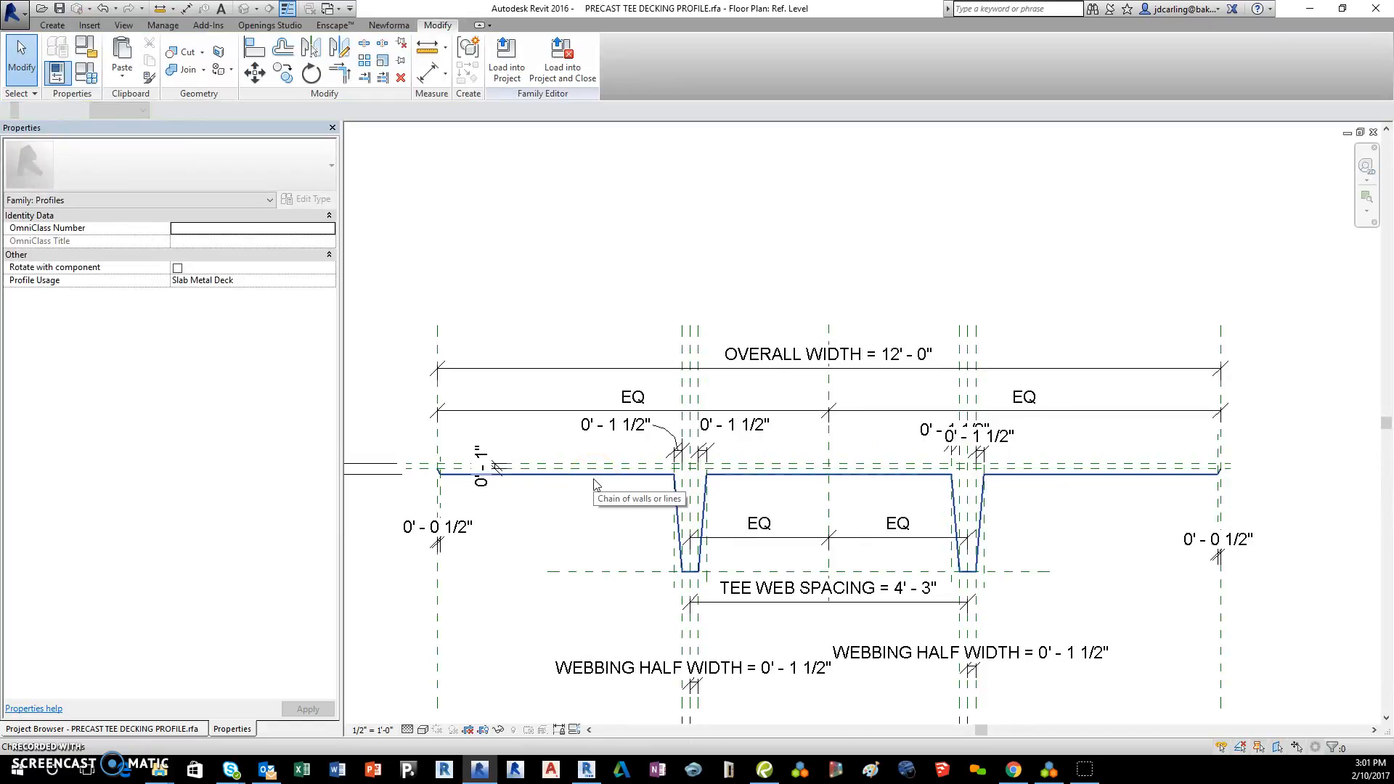
pyautogui.moveTo(1011, 504); pyautogui.dragTo(990, 403, button='middle')
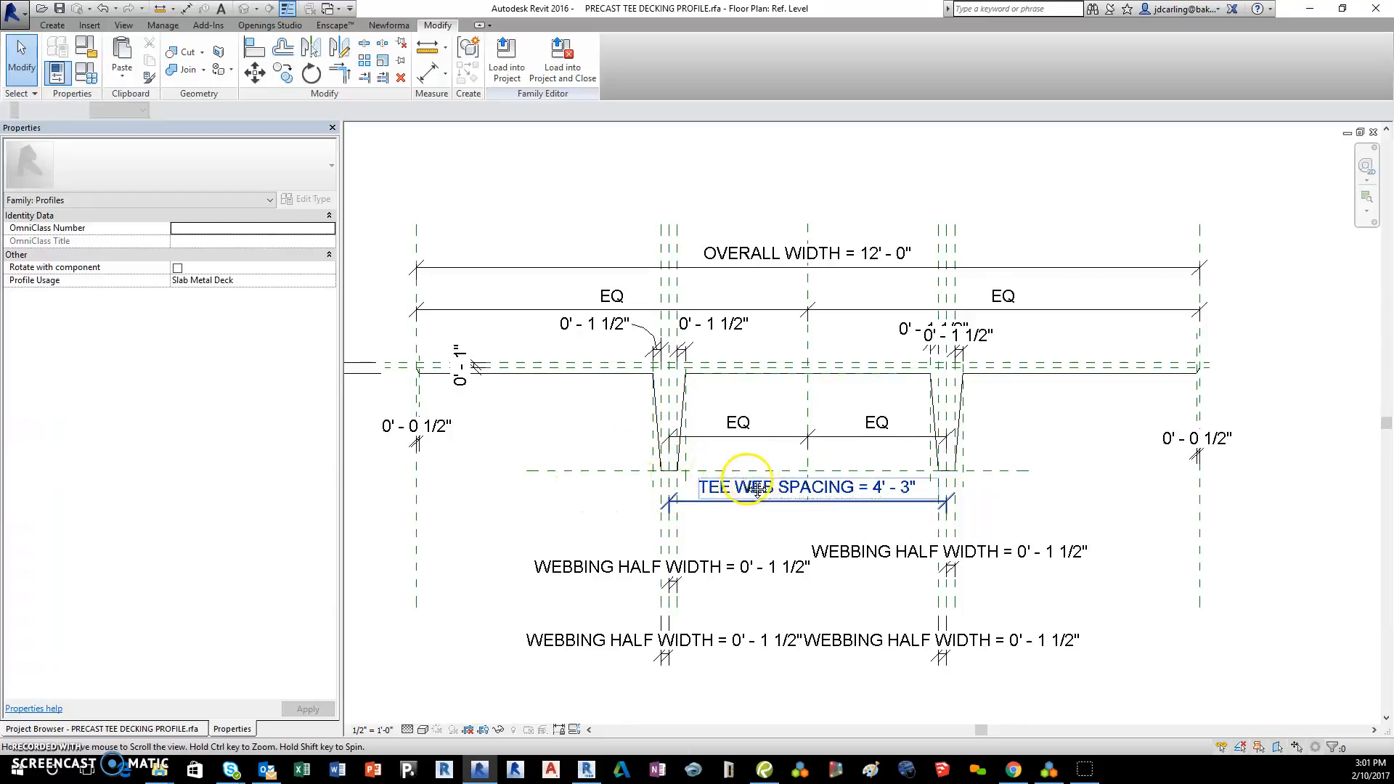
pyautogui.moveTo(743, 479); pyautogui.dragTo(1008, 486, button='middle')
pyautogui.scroll(-1, 955, 469)
pyautogui.scroll(1, 939, 470)
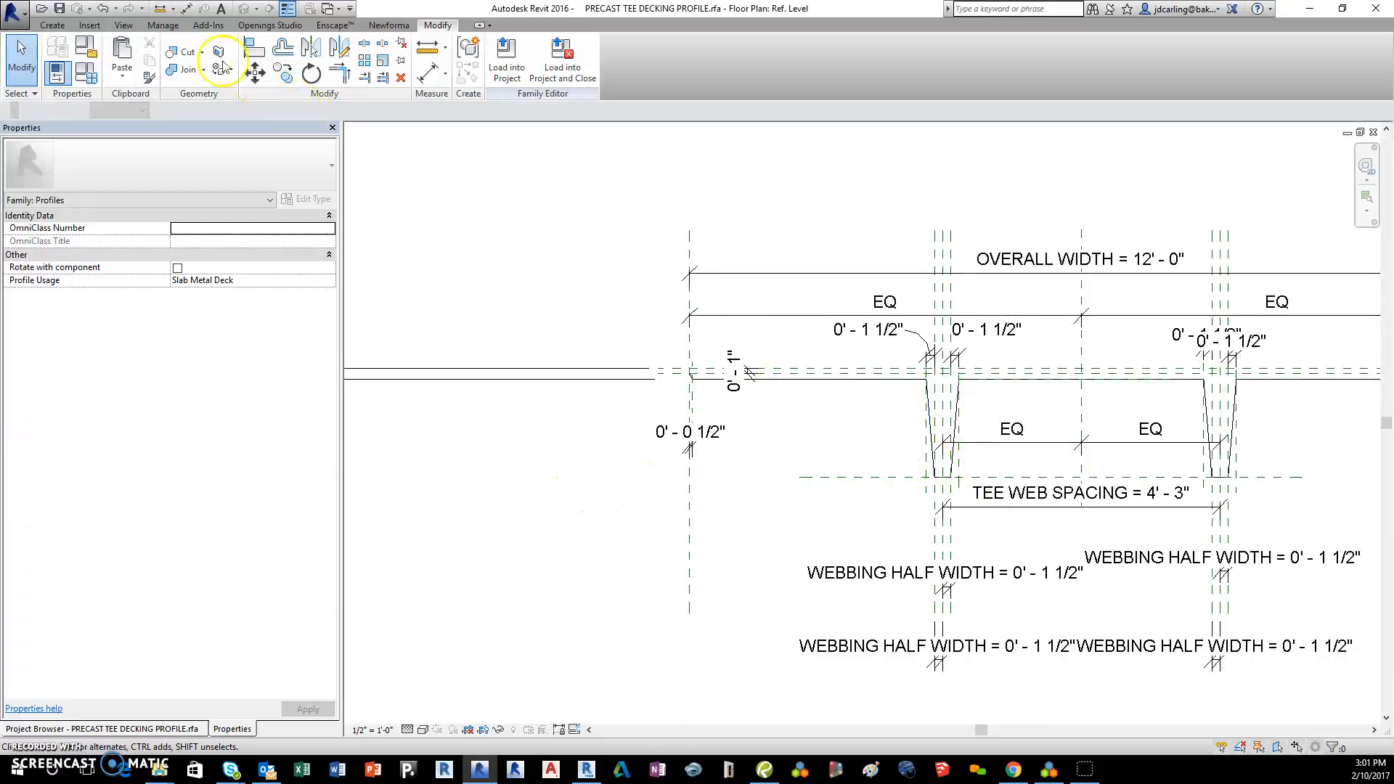
# Add an aligned dimension for the tee profile's full depth, from the top reference plane to the plane at the web bottoms
pyautogui.click(52, 24)
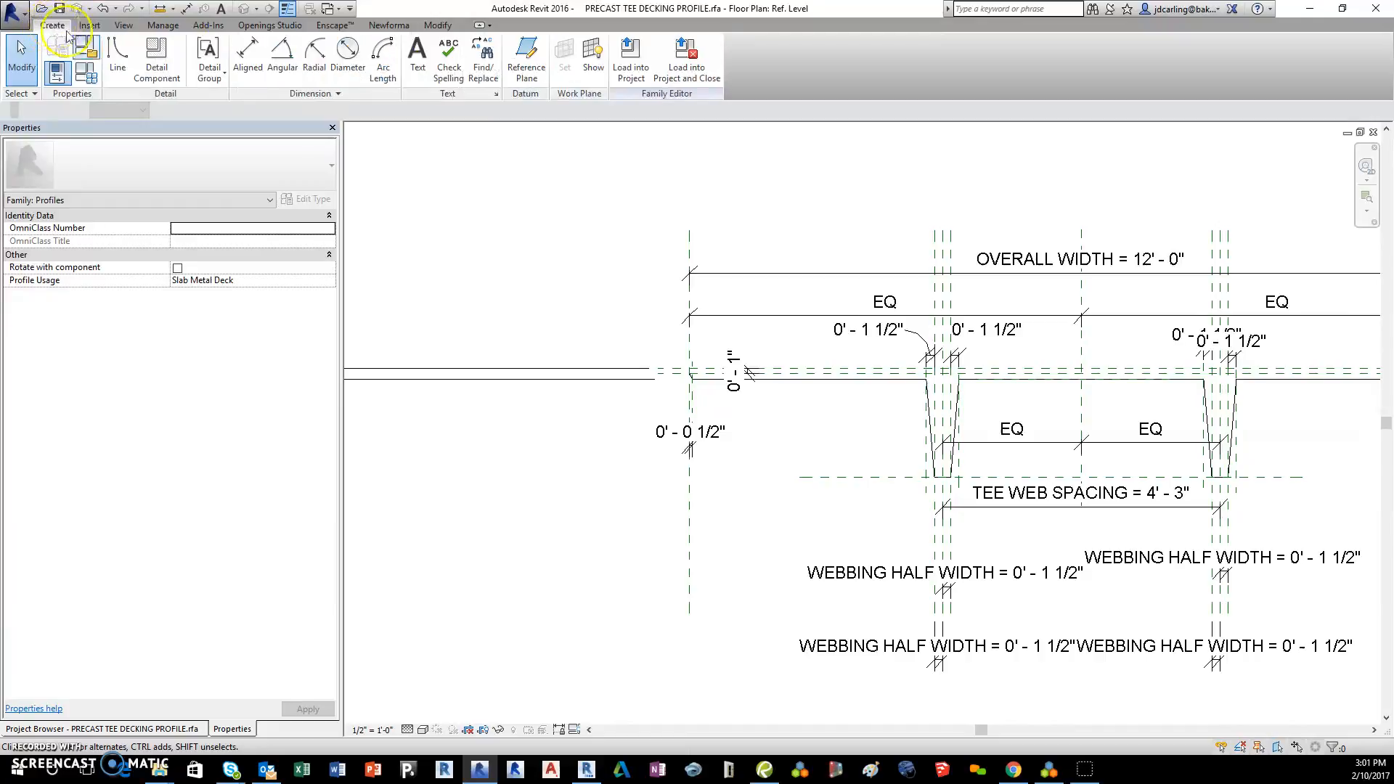
pyautogui.click(242, 48)
pyautogui.click(842, 370)
pyautogui.click(844, 477)
pyautogui.click(815, 464)
pyautogui.press('Escape')
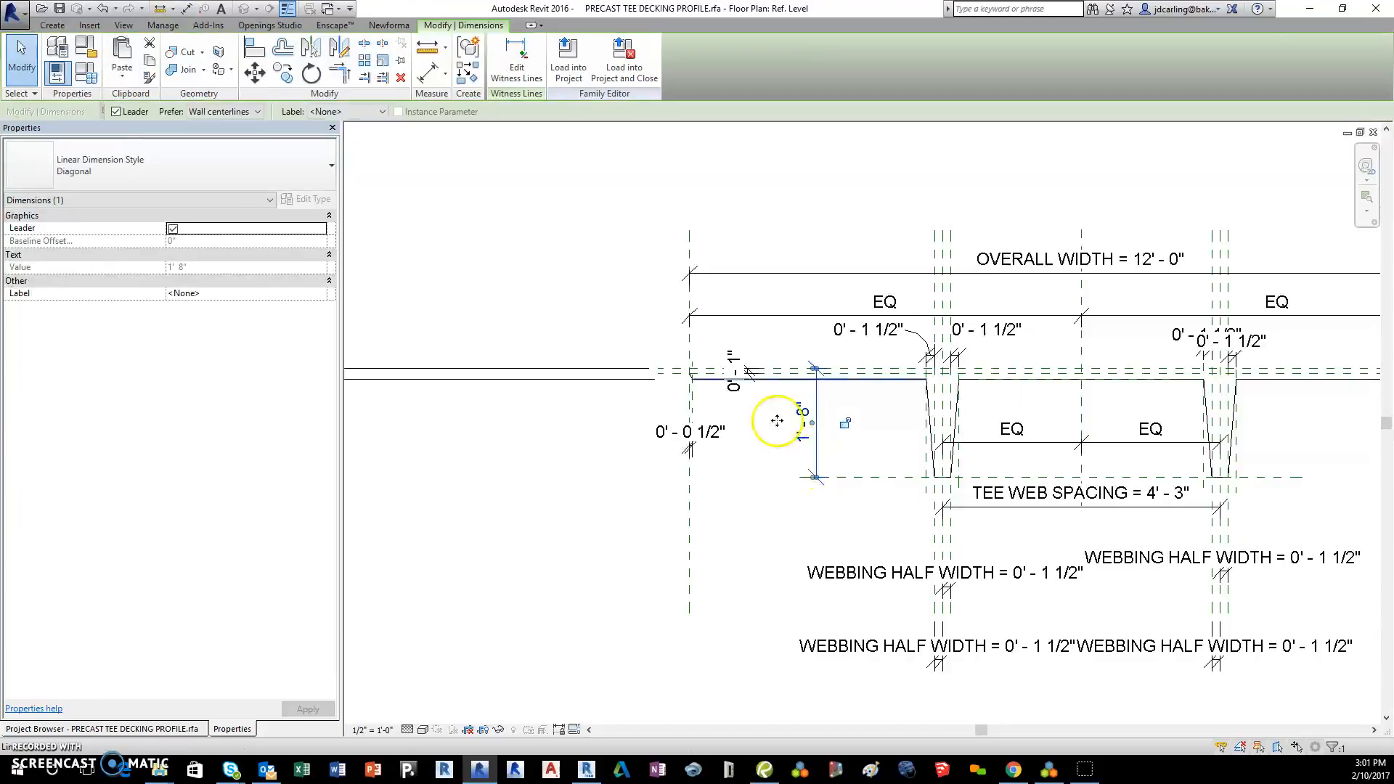
# Label the full-depth dimension with a new type parameter named "Overall depth", grouped under Dimensions
pyautogui.click(347, 111)
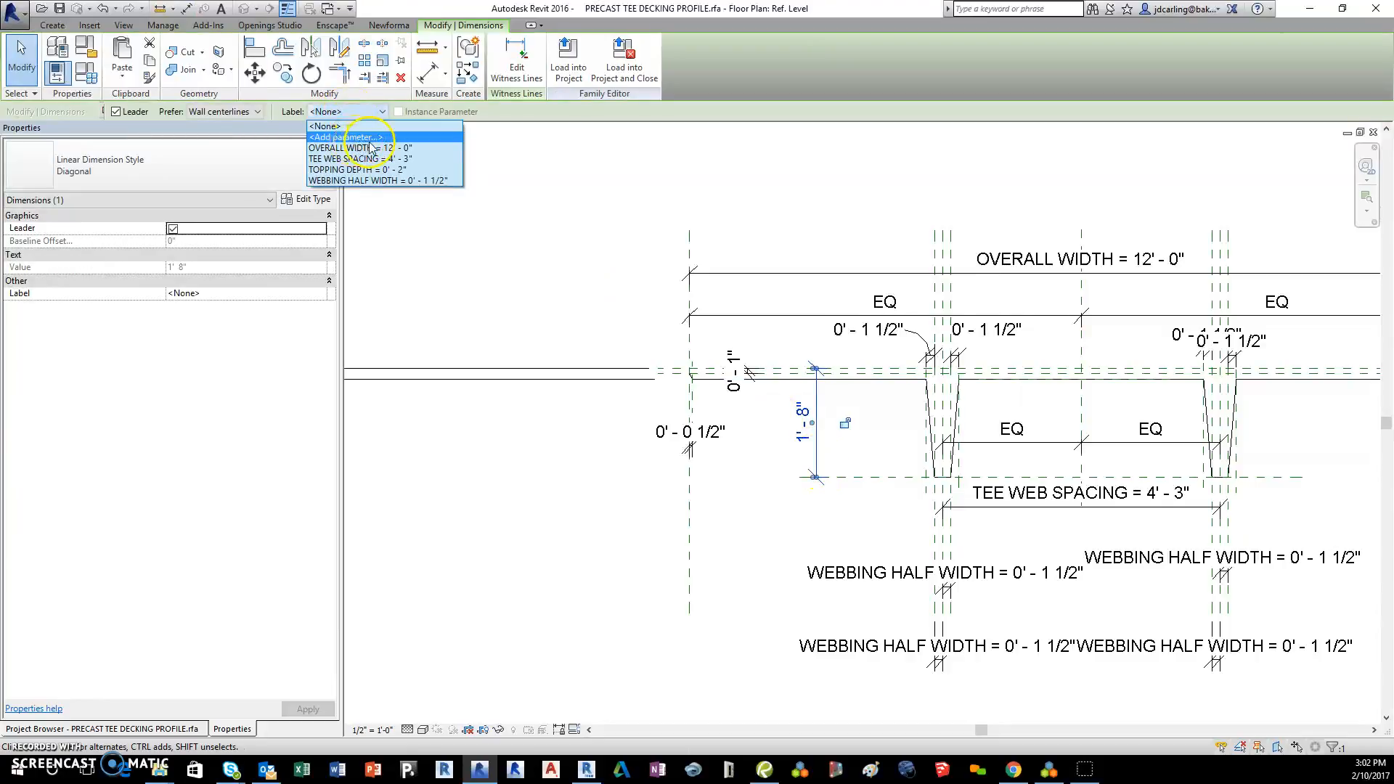
pyautogui.click(369, 138)
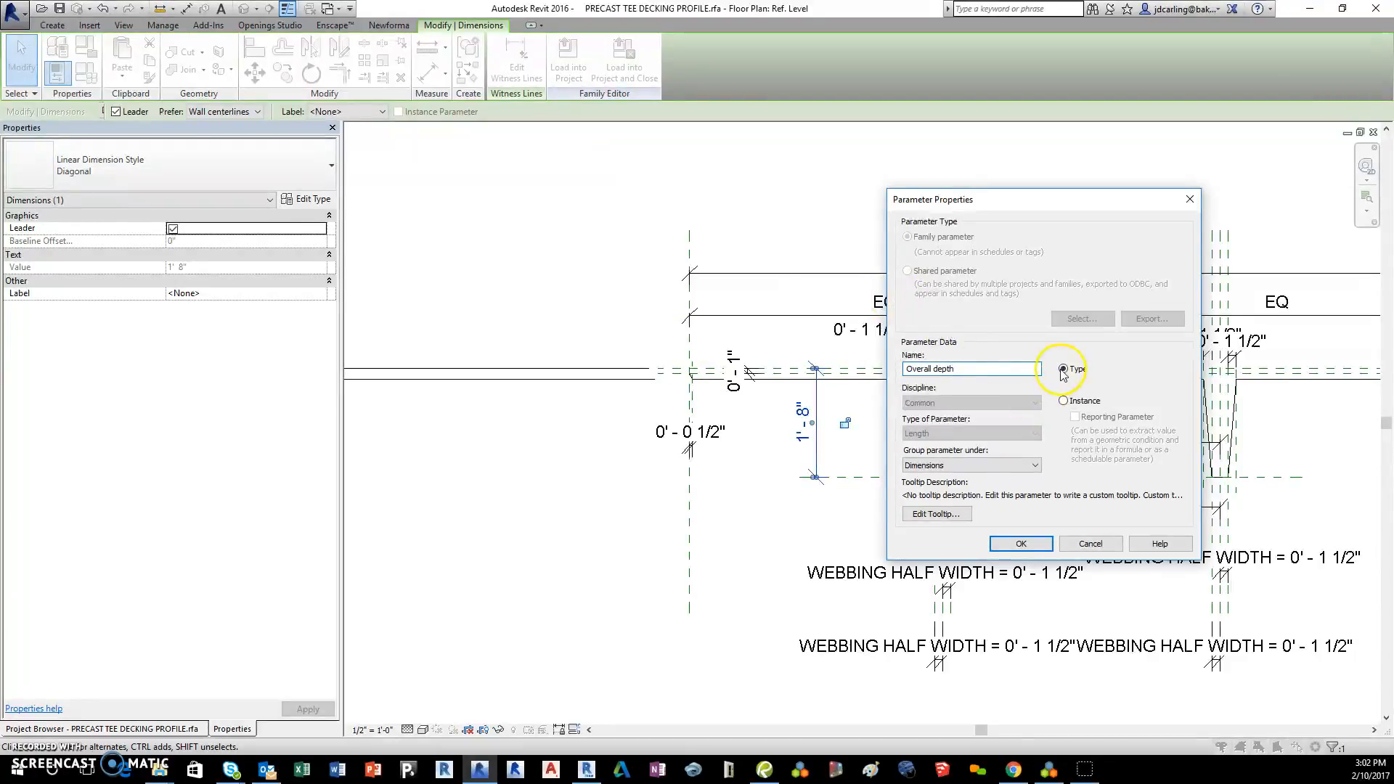
pyautogui.click(1018, 545)
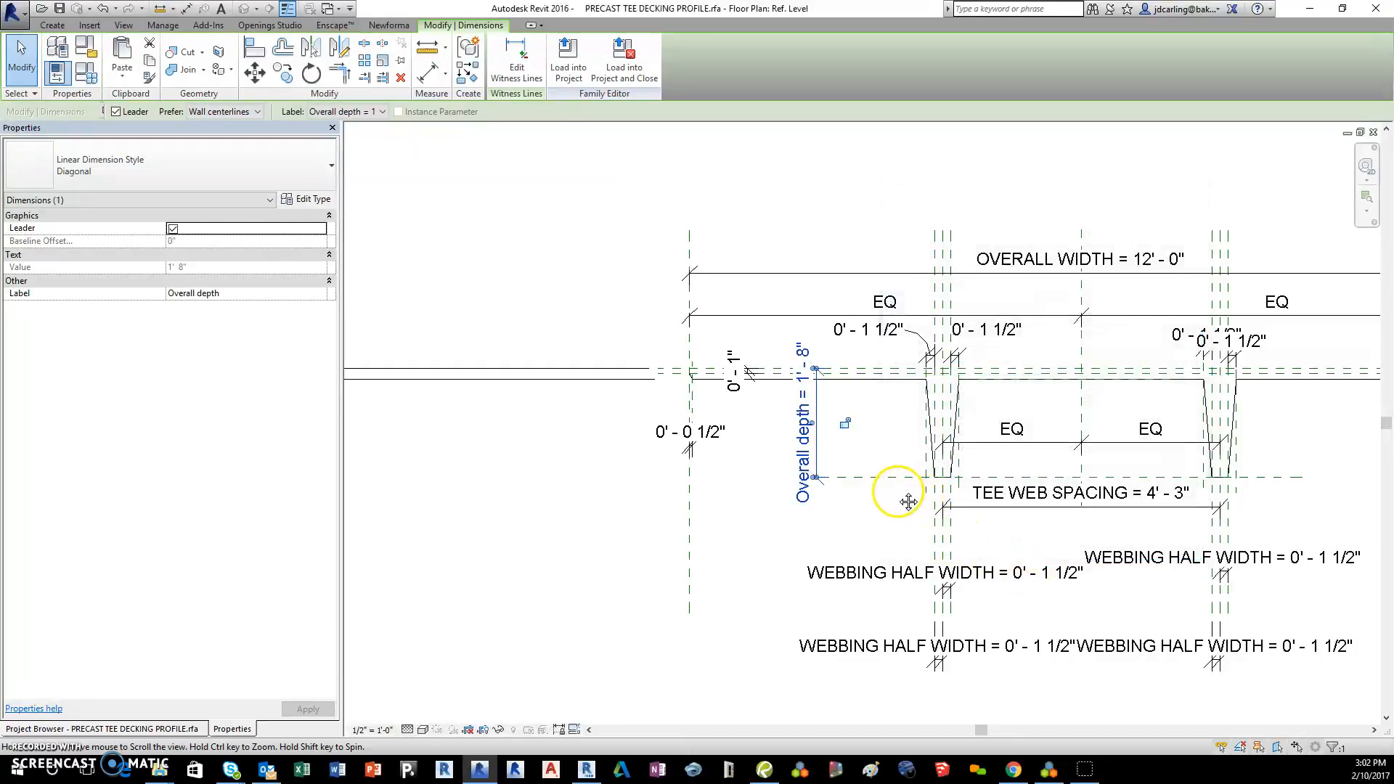
pyautogui.moveTo(900, 490); pyautogui.dragTo(818, 513, button='middle')
pyautogui.click(818, 514)
# Load the edited profile family into the YARD_PG_AR project and close it, saving its changes and overwriting the existing version
pyautogui.click(563, 62)
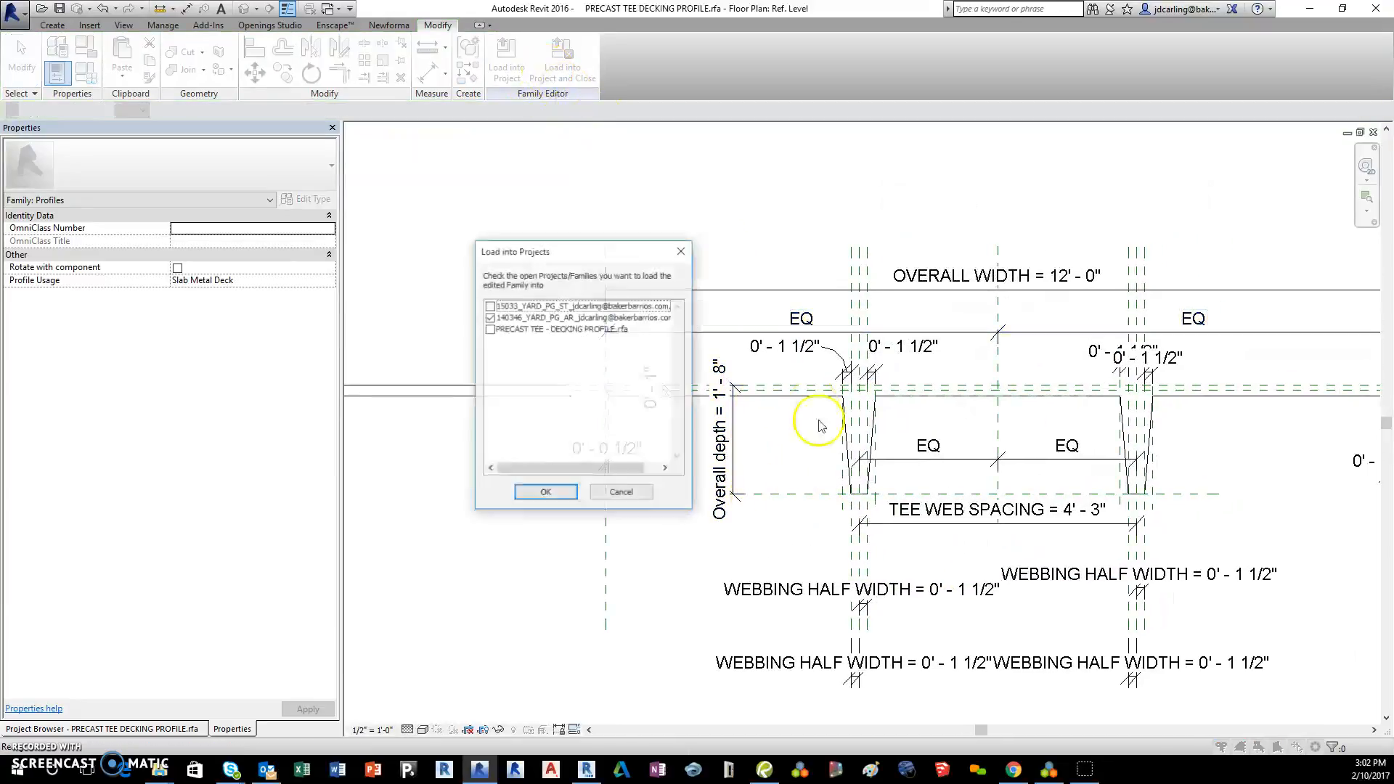
pyautogui.click(545, 493)
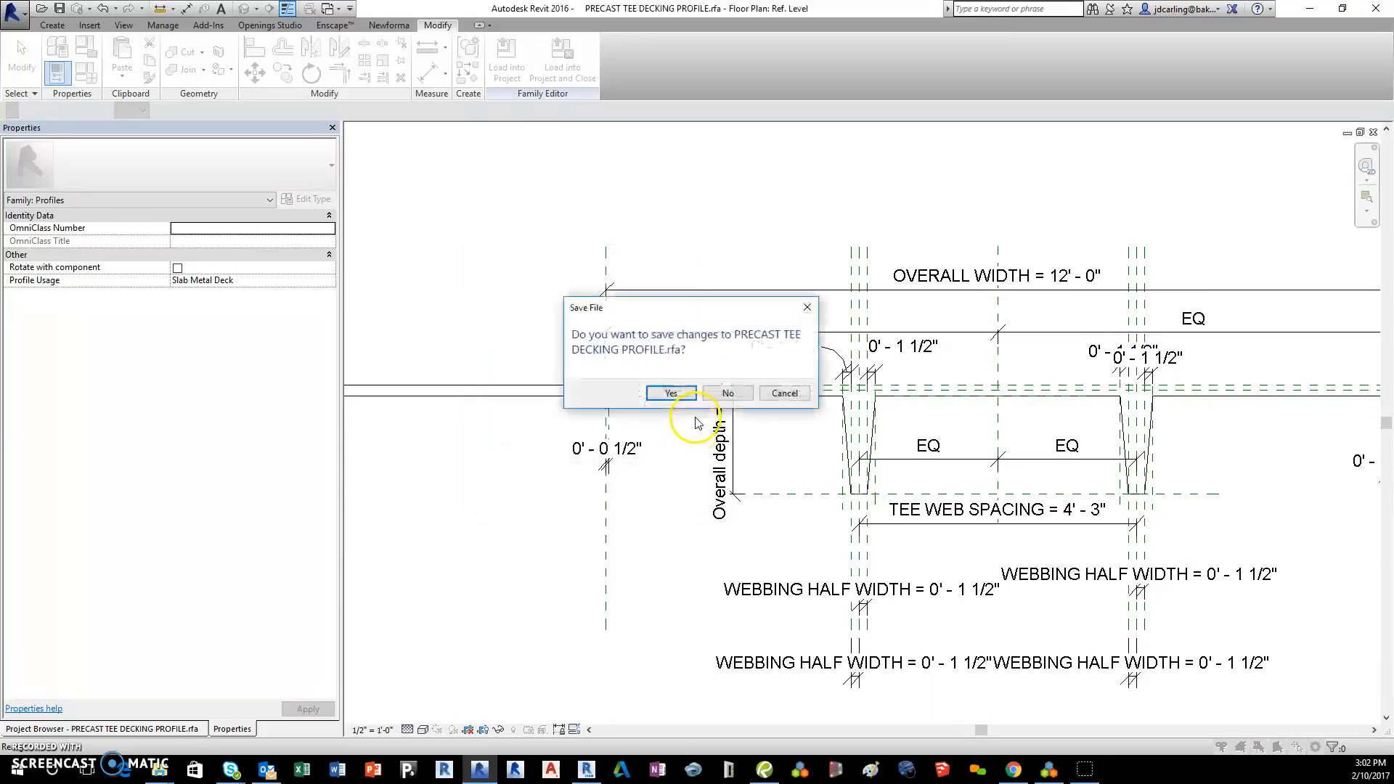
pyautogui.click(672, 395)
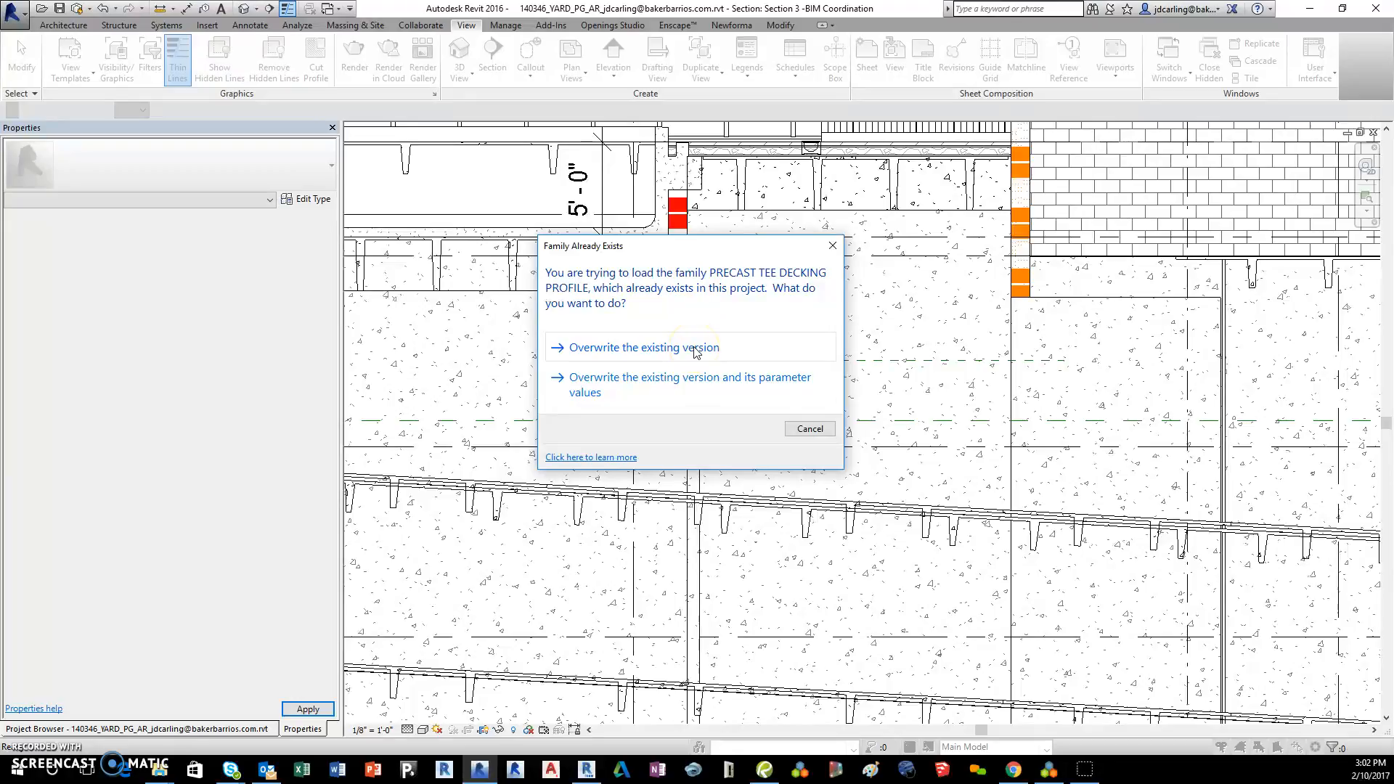
pyautogui.click(696, 350)
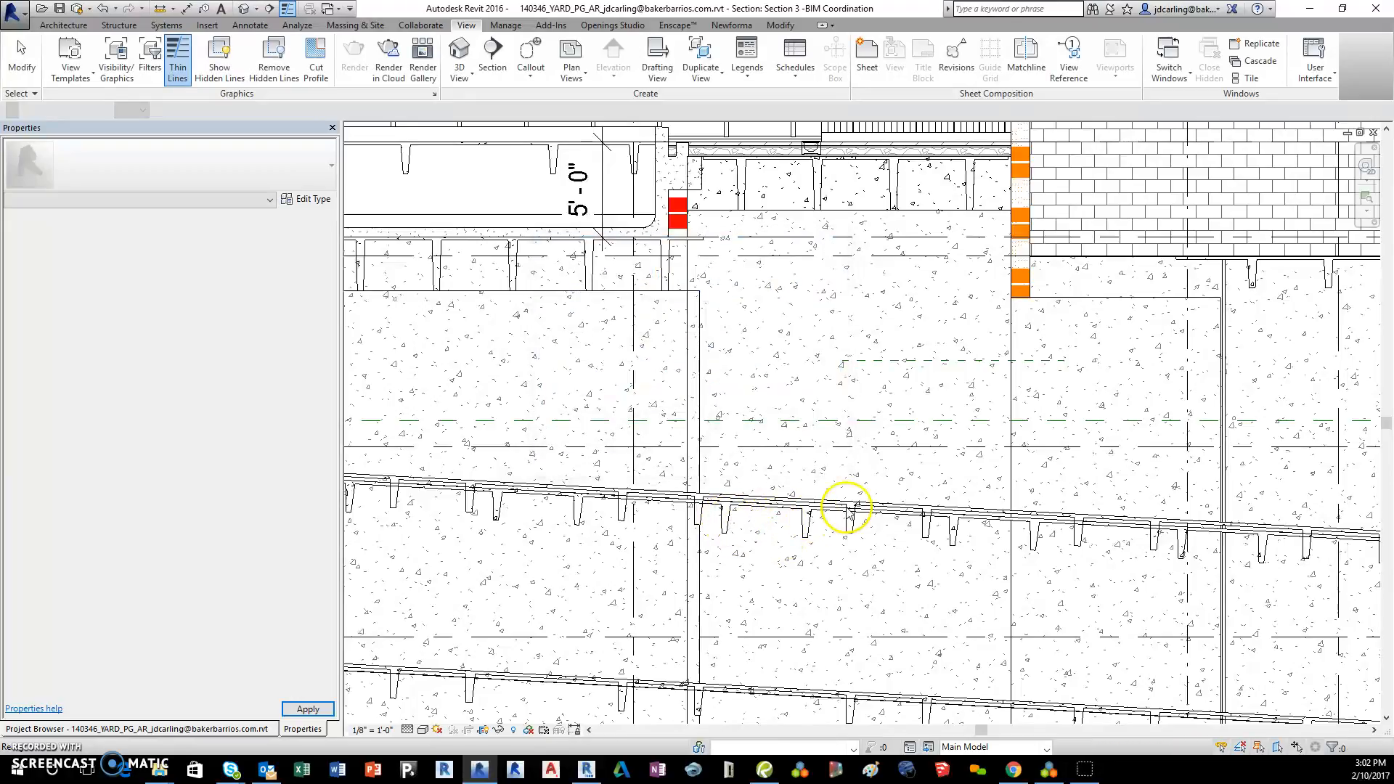
# Change the thin PARKING SURFACE floor directly beneath the pool slab to the PRECAST TEE type
pyautogui.click(816, 527)
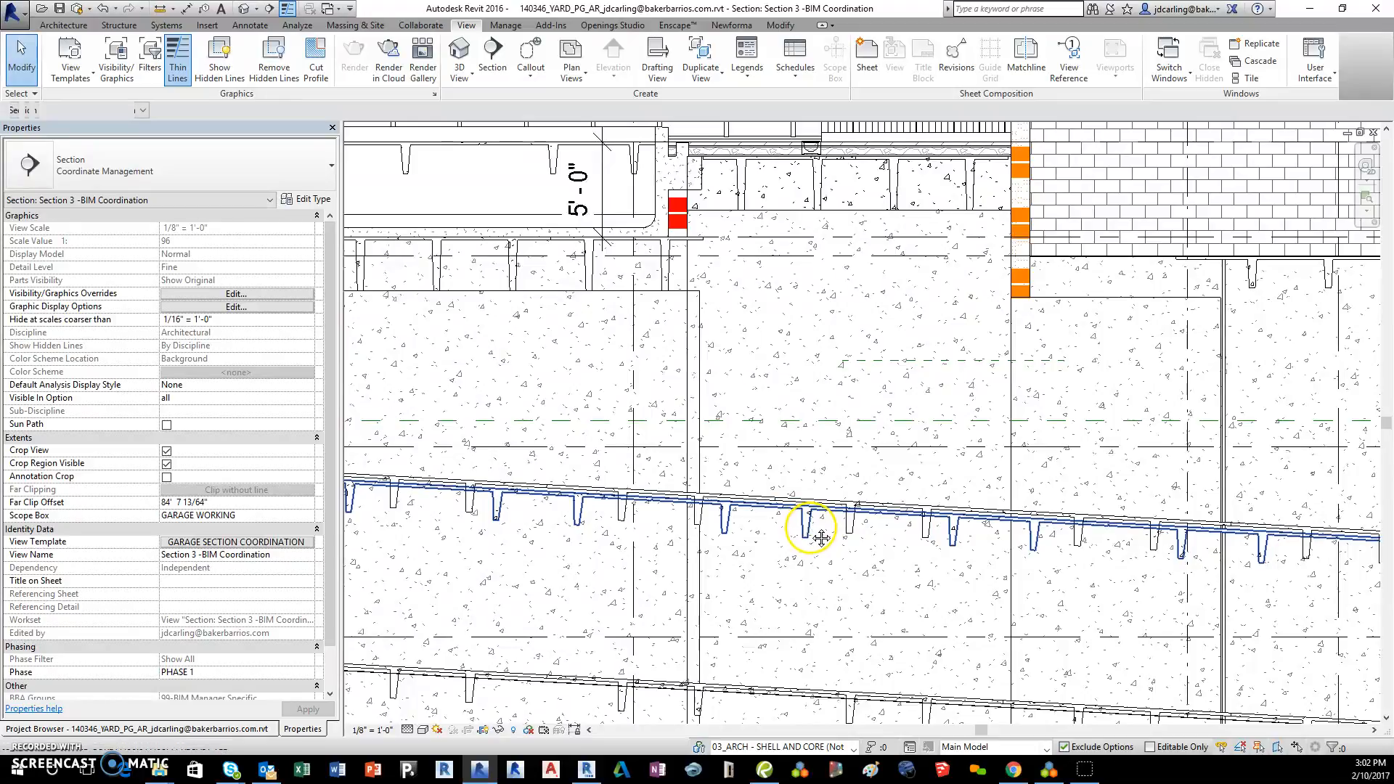
pyautogui.moveTo(813, 529); pyautogui.dragTo(994, 520, button='middle')
pyautogui.scroll(-2, 994, 522)
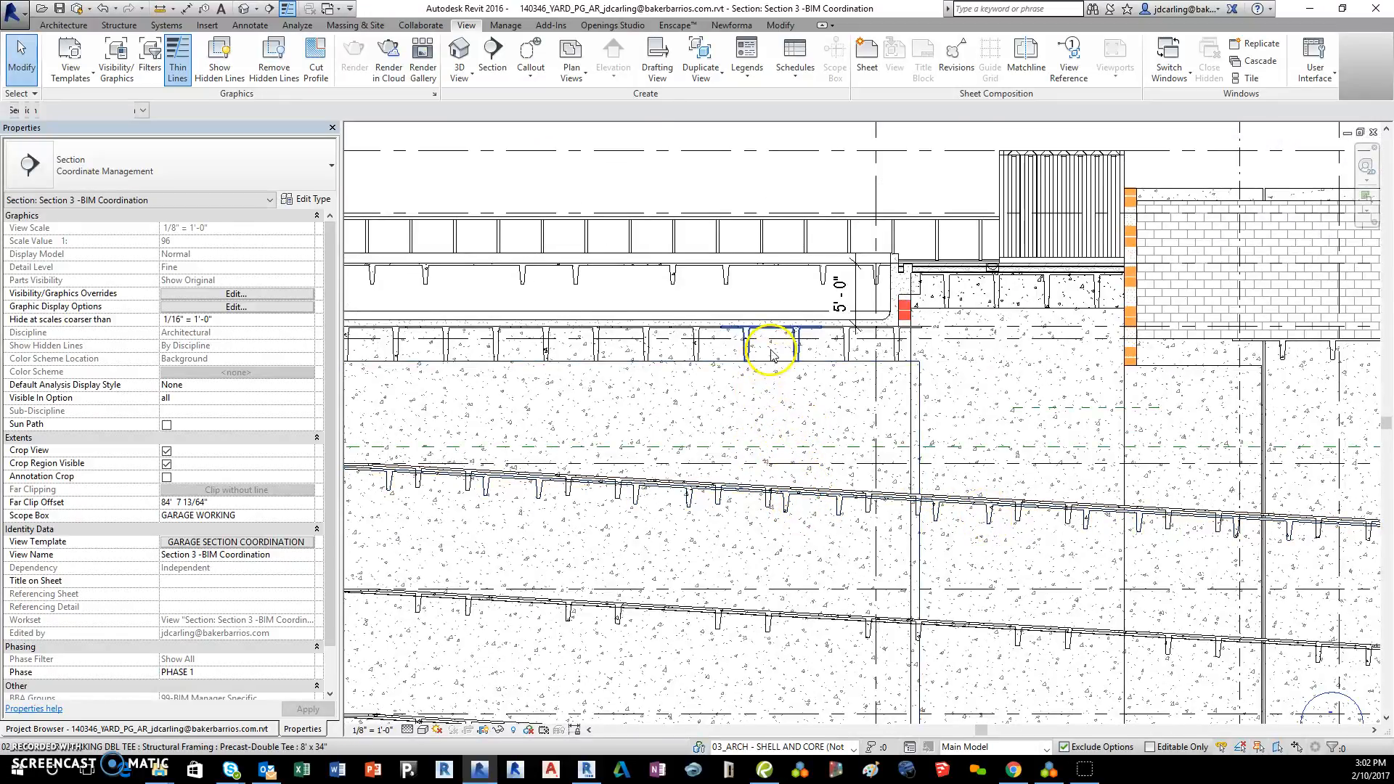
pyautogui.scroll(3, 768, 349)
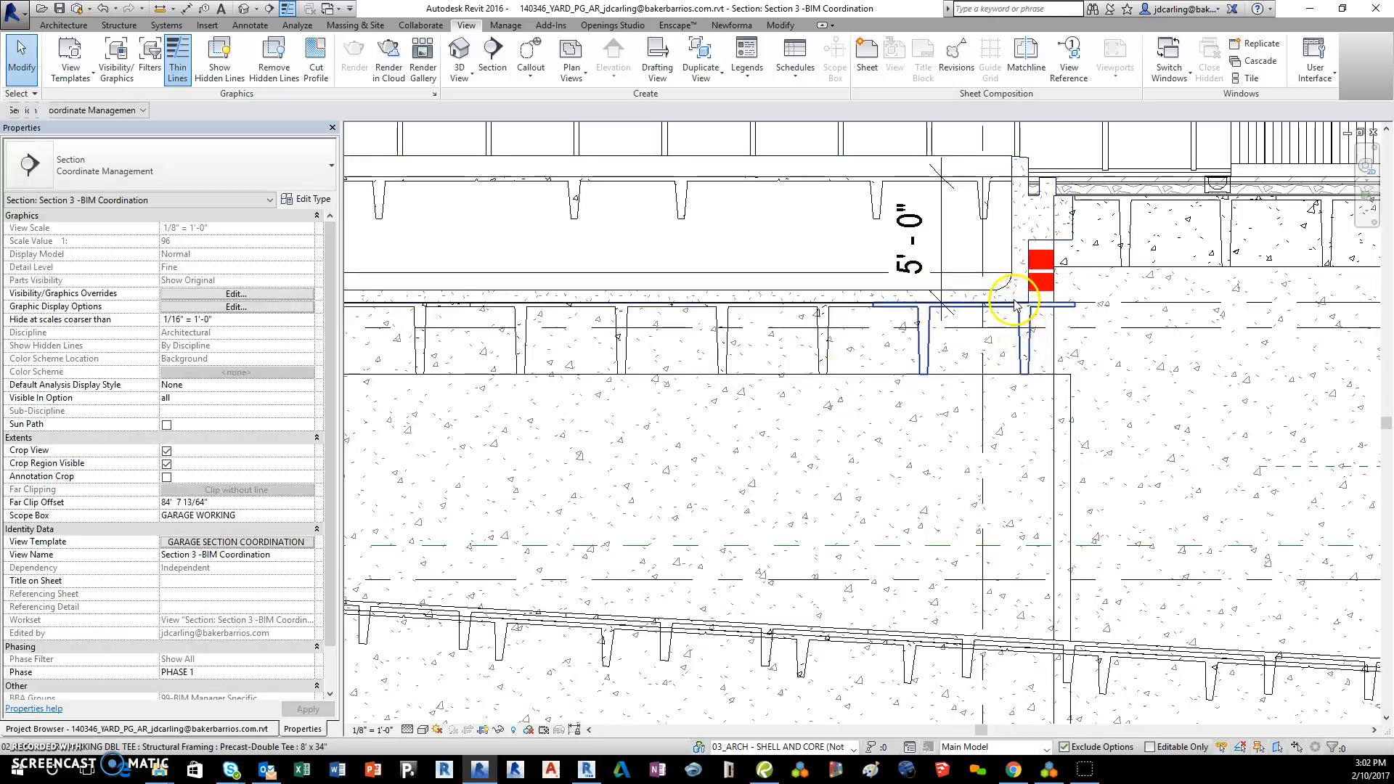
pyautogui.scroll(4, 944, 305)
pyautogui.click(872, 324)
pyautogui.scroll(-1, 944, 377)
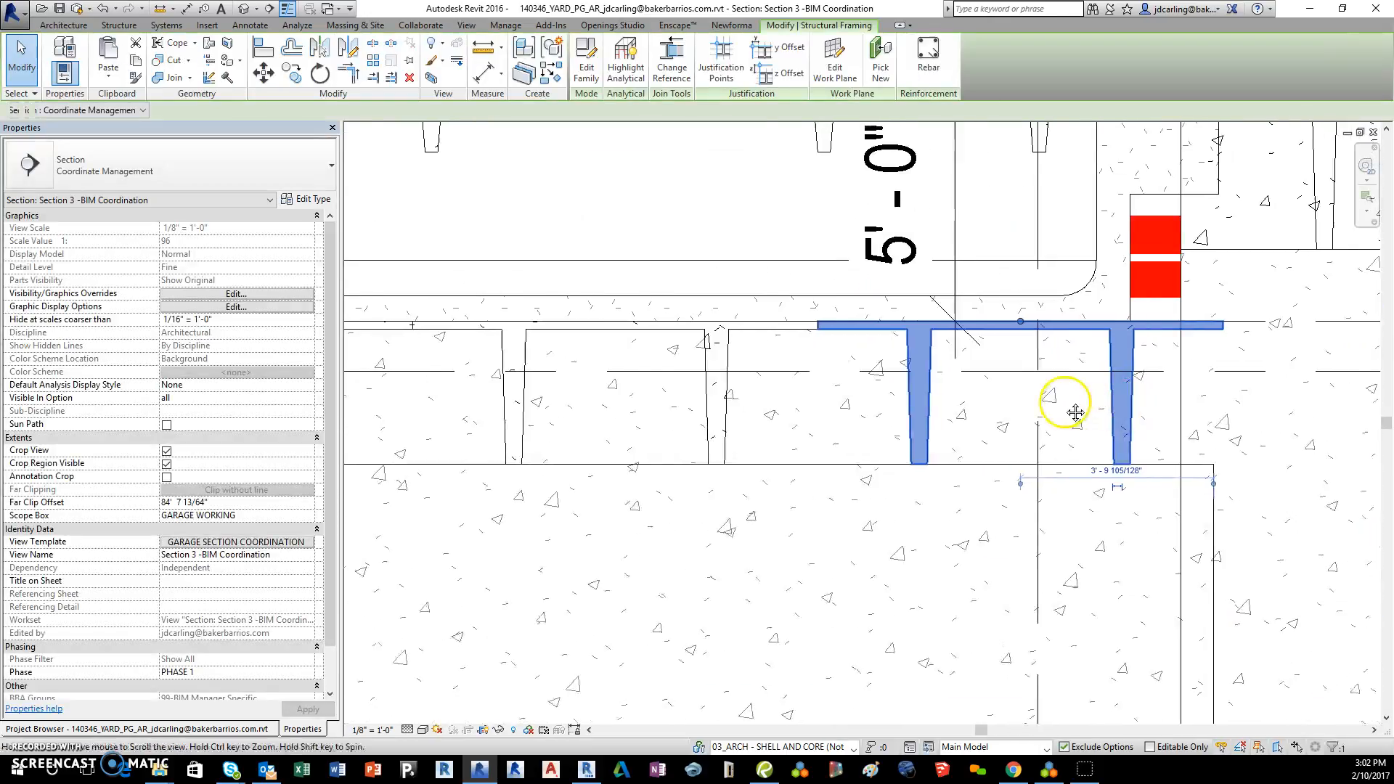
pyautogui.click(803, 333)
pyautogui.scroll(5, 772, 342)
pyautogui.scroll(5, 893, 336)
pyautogui.click(949, 320)
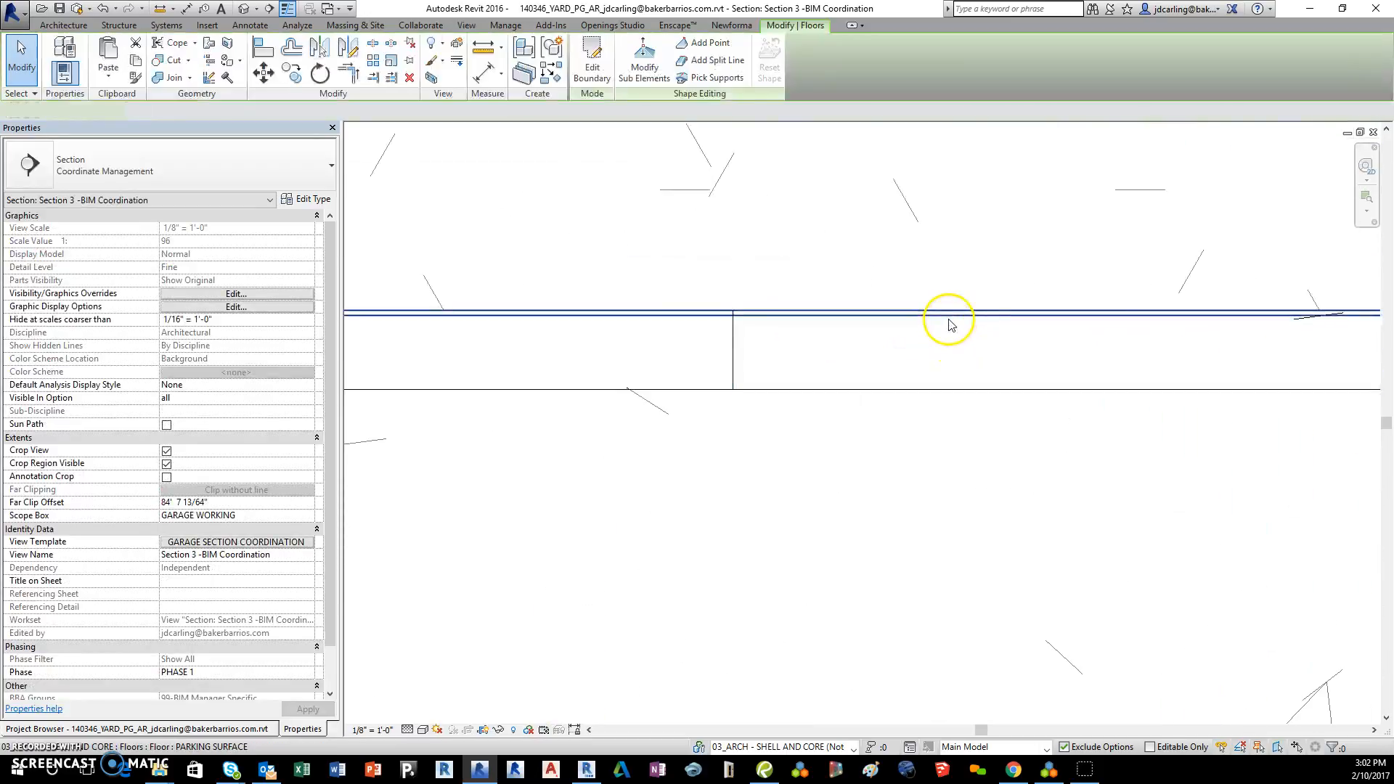
pyautogui.scroll(-3, 944, 312)
pyautogui.click(271, 161)
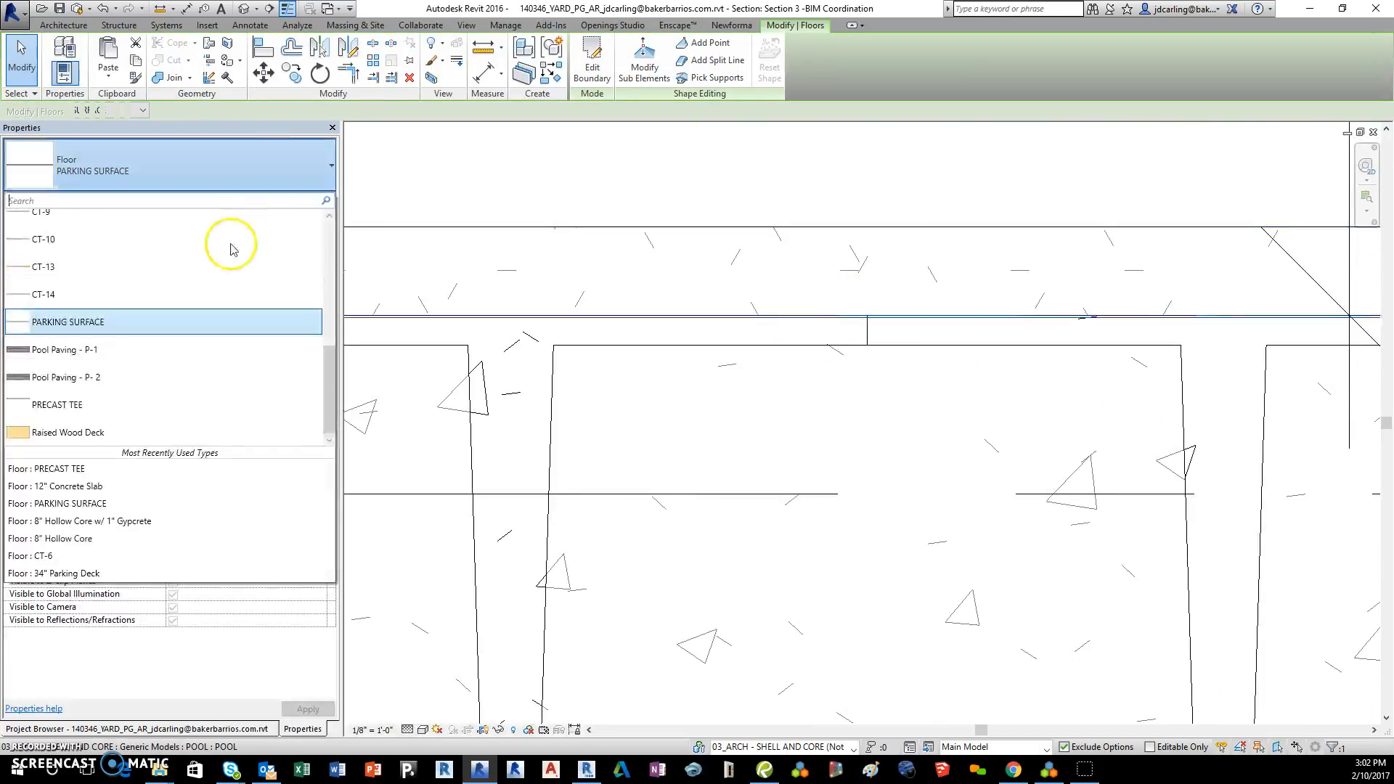
pyautogui.click(174, 404)
pyautogui.scroll(-5, 631, 377)
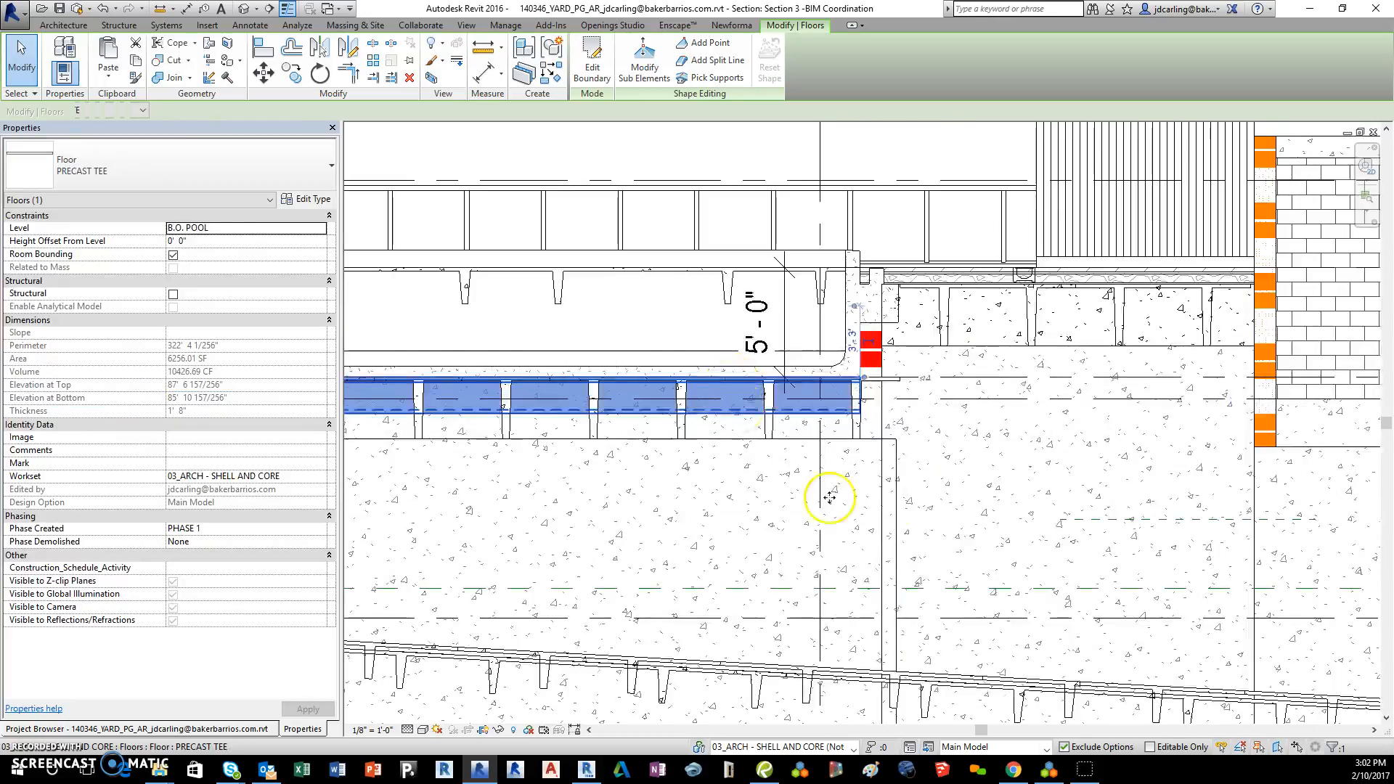
# Edit the floor's boundary in the AMENITY DECK area plan, set its span direction from the west boundary line, and return to the section
pyautogui.click(592, 65)
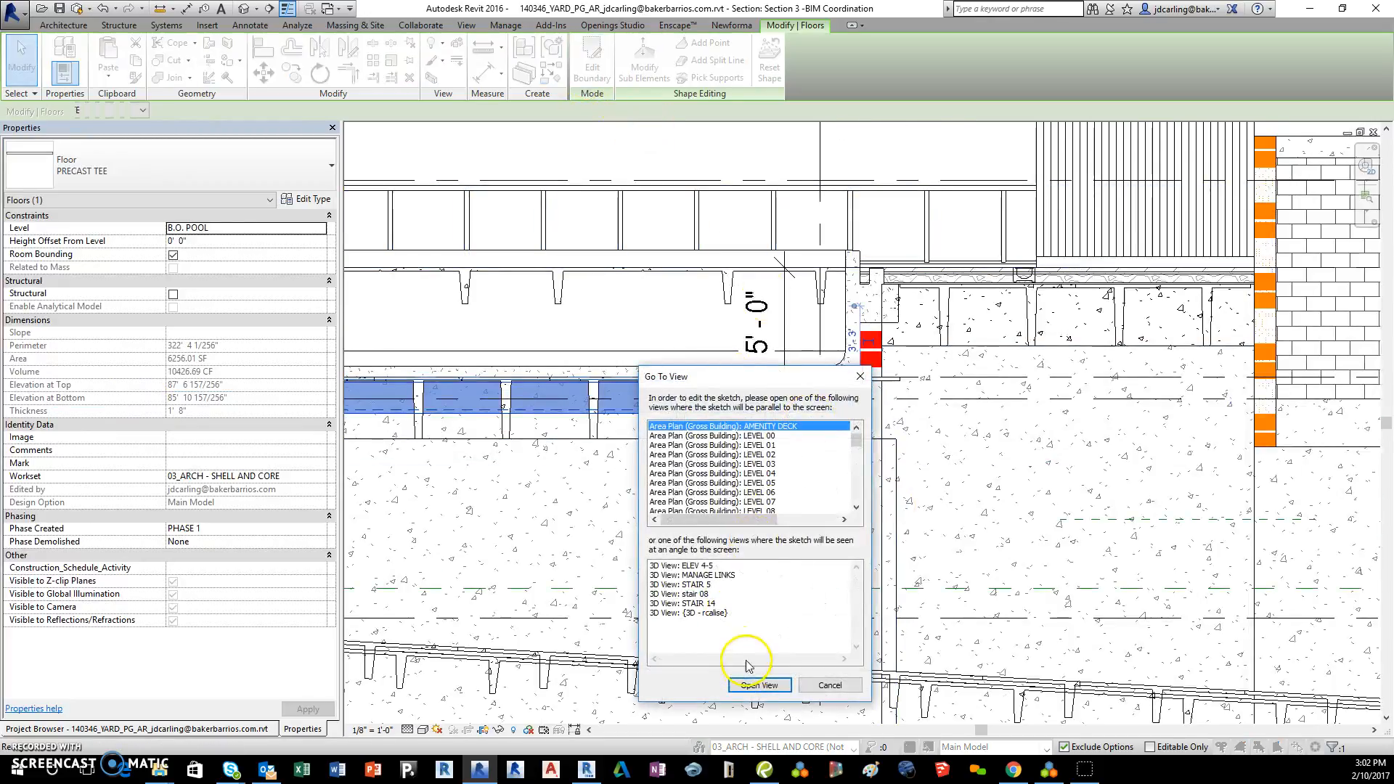
pyautogui.moveTo(857, 442)
pyautogui.mouseDown()
pyautogui.moveTo(849, 502)
pyautogui.moveTo(855, 435)
pyautogui.mouseUp()
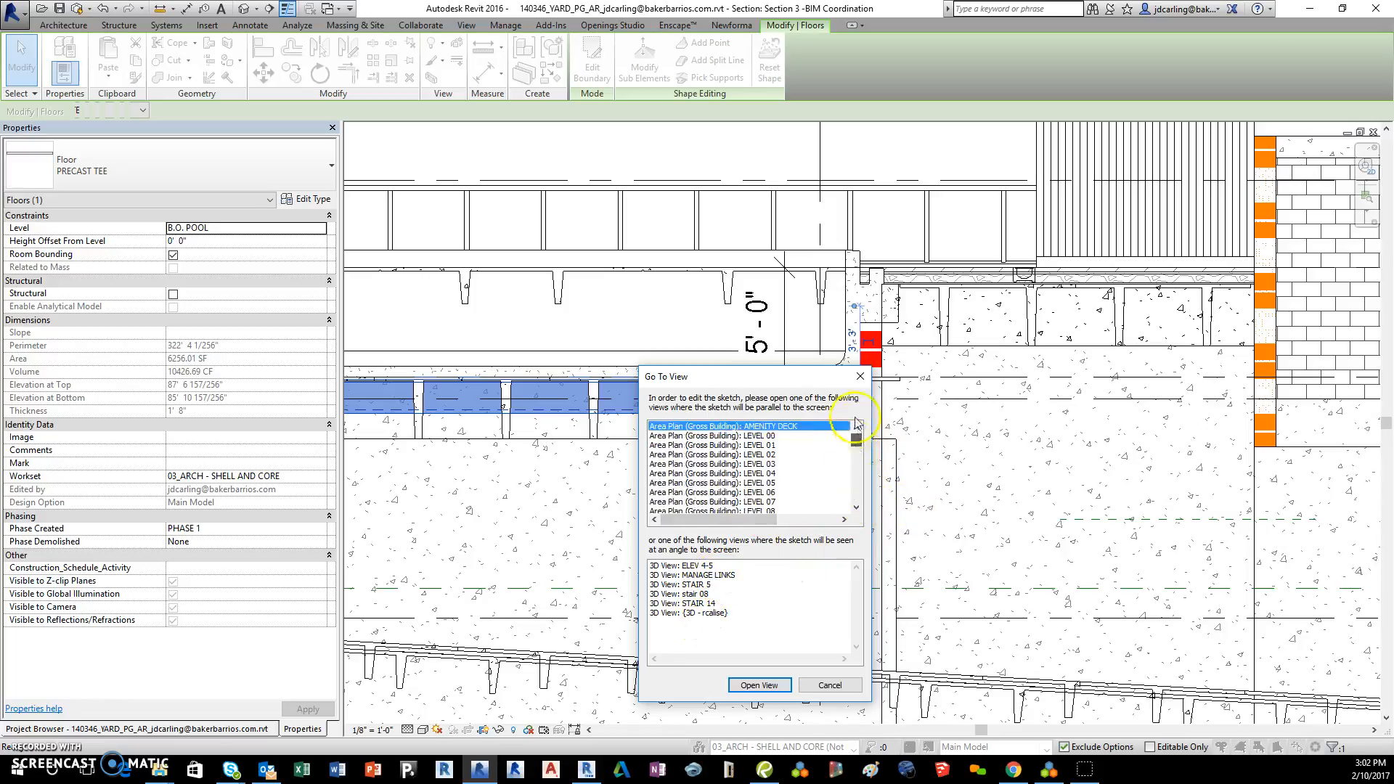
pyautogui.click(759, 686)
pyautogui.click(764, 685)
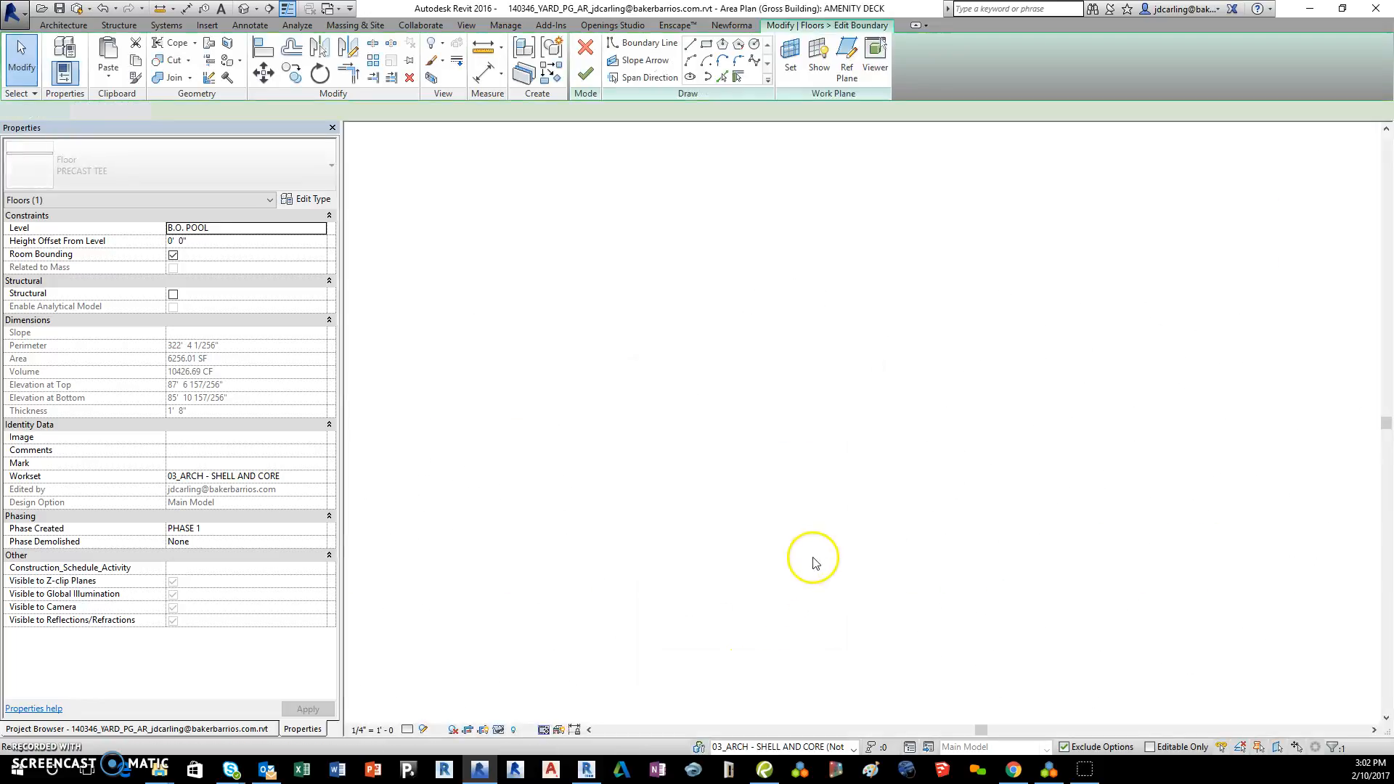
pyautogui.click(631, 76)
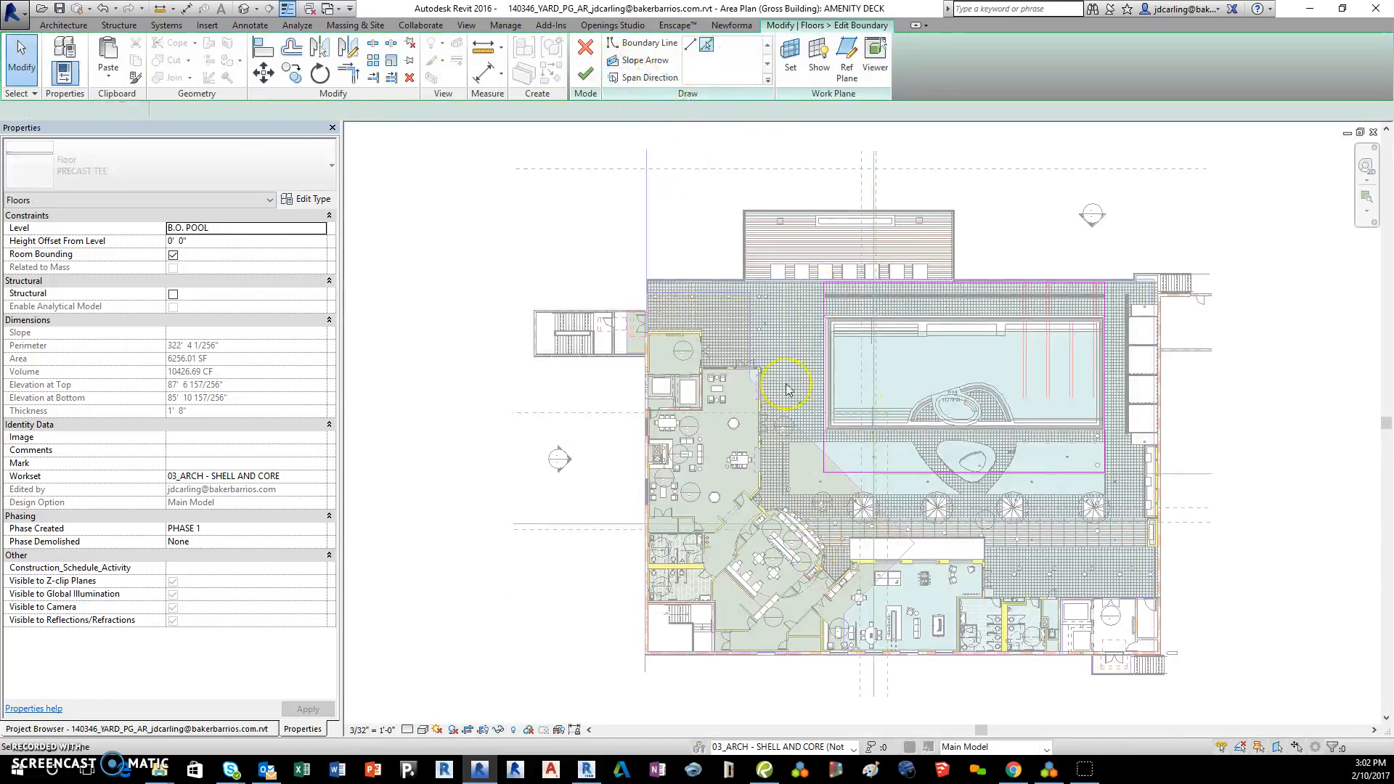
pyautogui.click(822, 392)
pyautogui.click(585, 73)
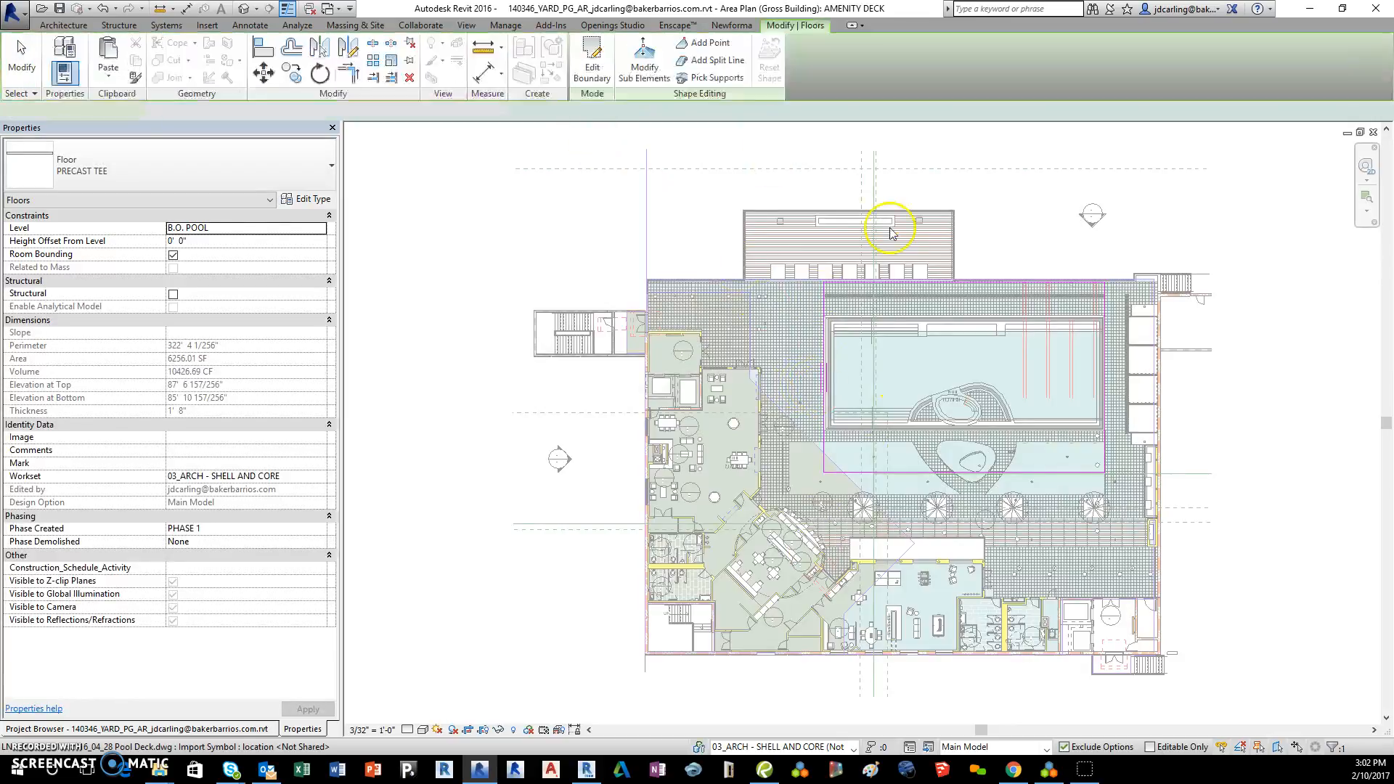
pyautogui.click(1372, 131)
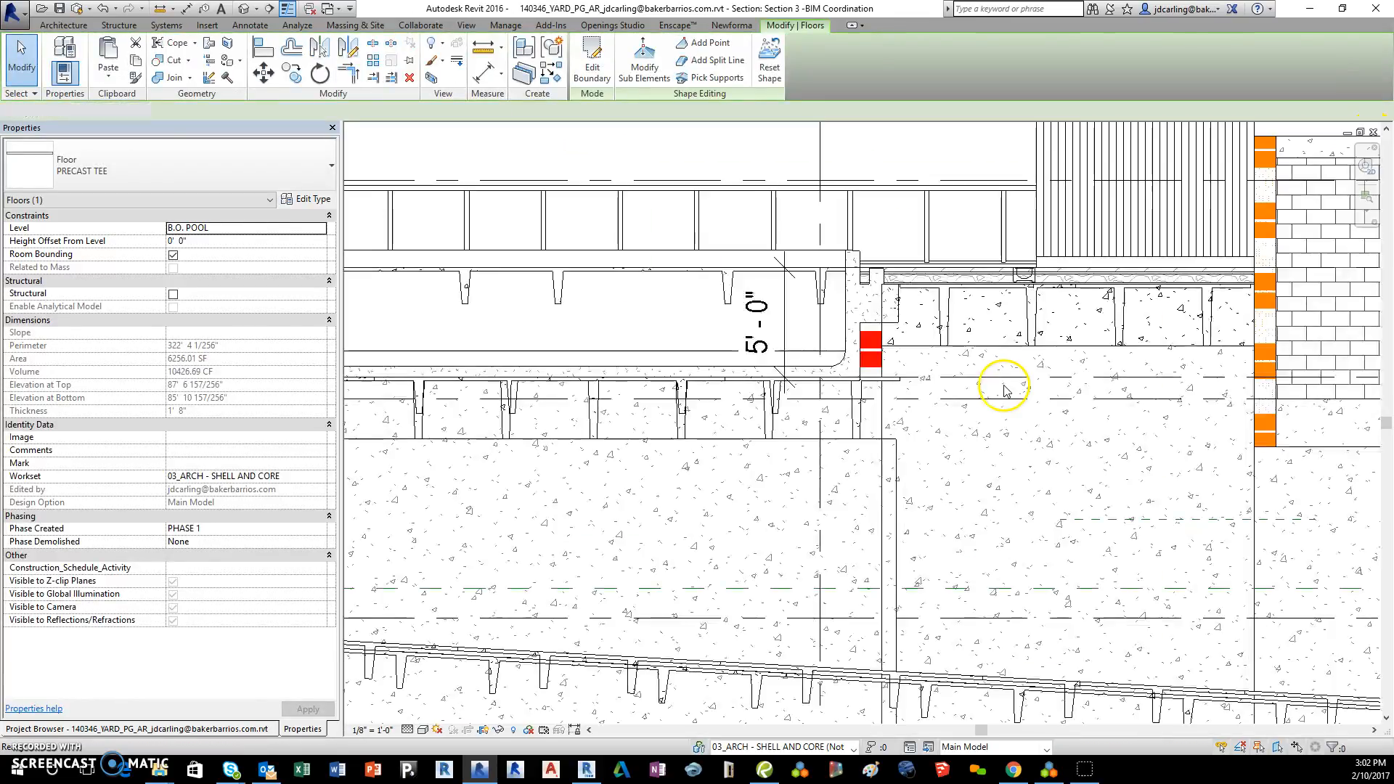
# Duplicate the floor beneath the pool's PRECAST TEE type as PRECAST TEE 34"
pyautogui.scroll(5, 773, 407)
pyautogui.click(779, 406)
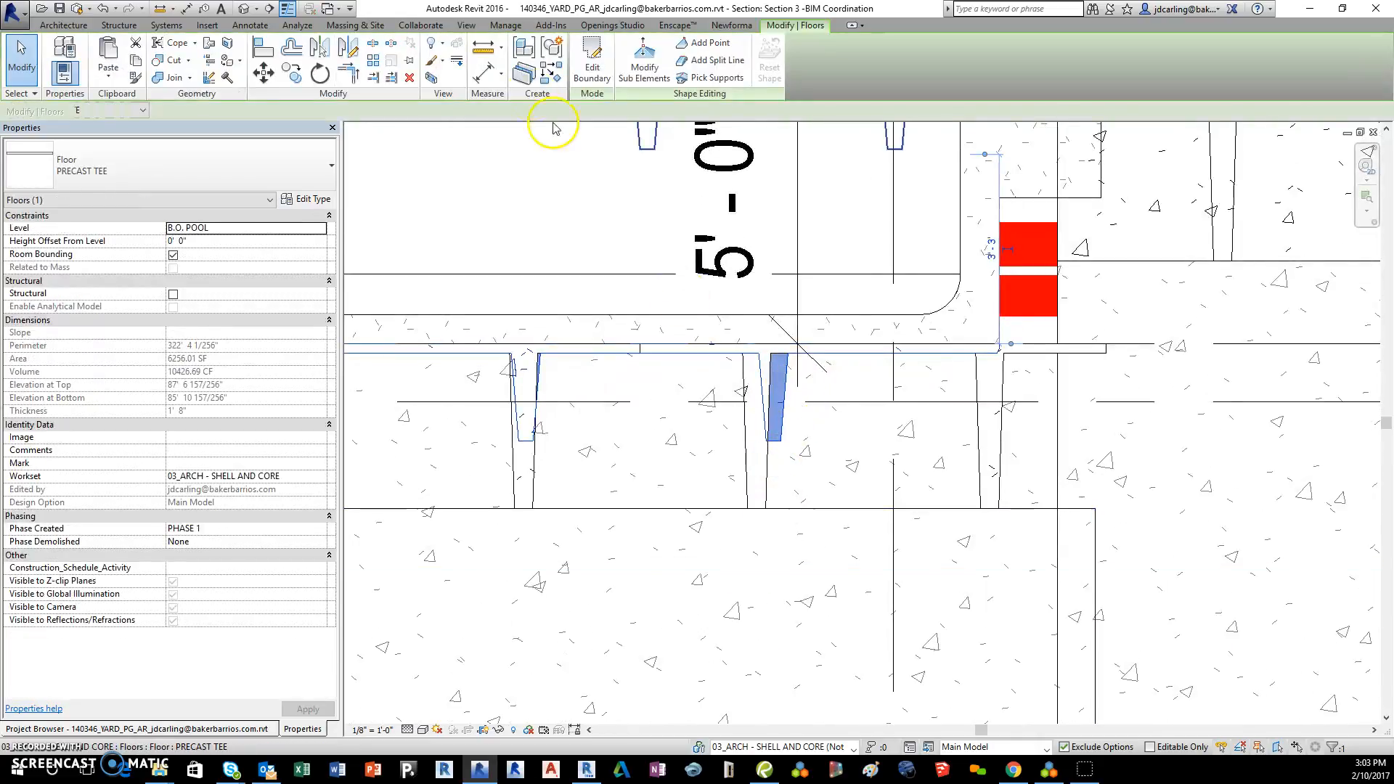
pyautogui.click(304, 199)
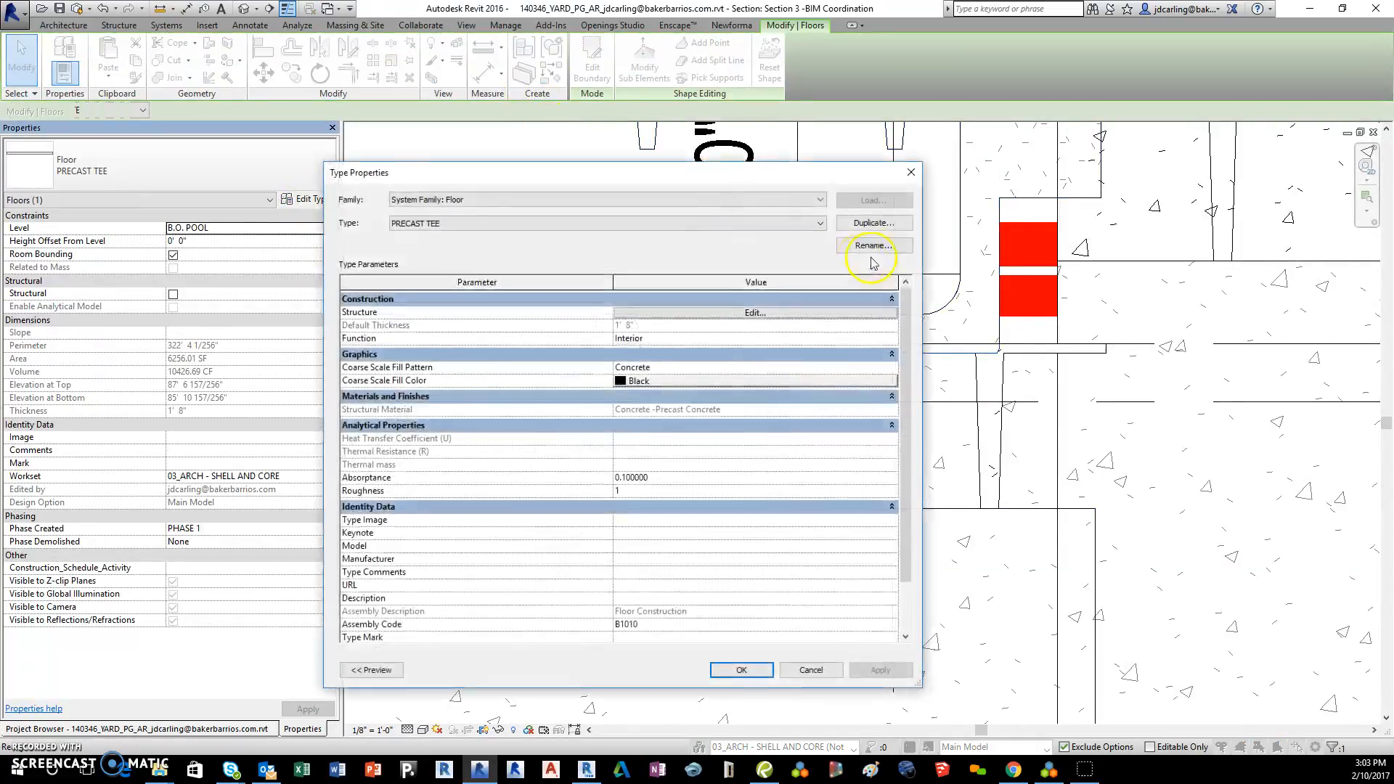
pyautogui.click(873, 223)
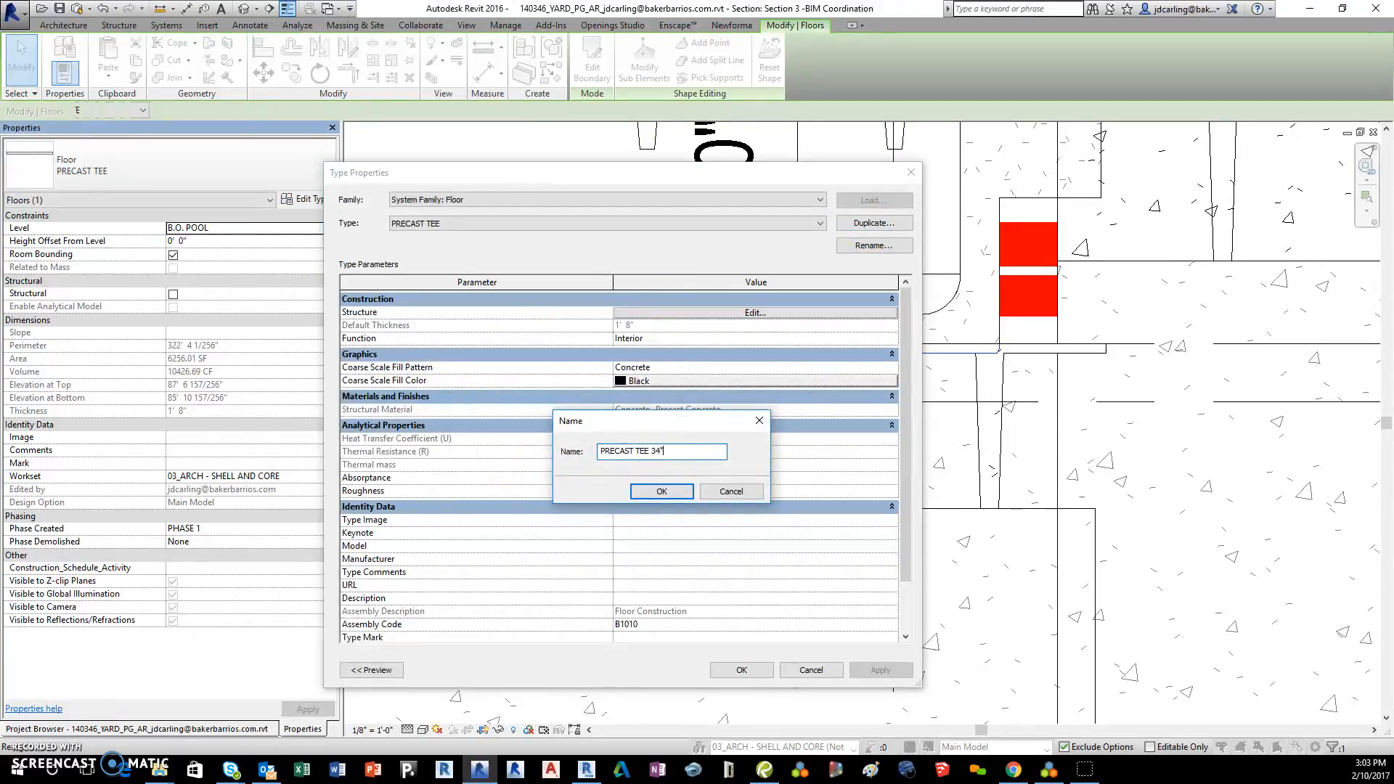
pyautogui.click(661, 494)
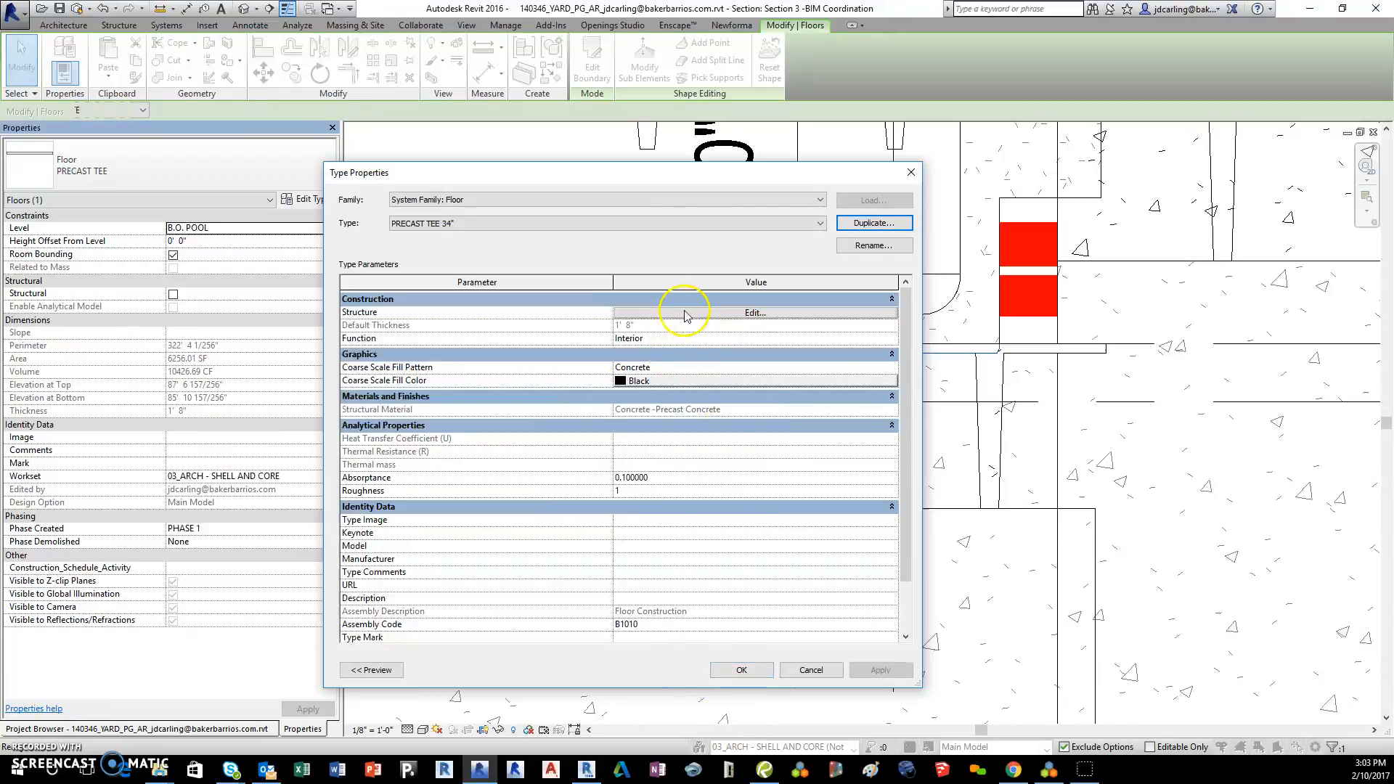
# Set the Structure layer thickness of the PRECAST TEE 34" floor type to 34" and apply the type change
pyautogui.click(622, 313)
pyautogui.click(622, 318)
pyautogui.click(621, 313)
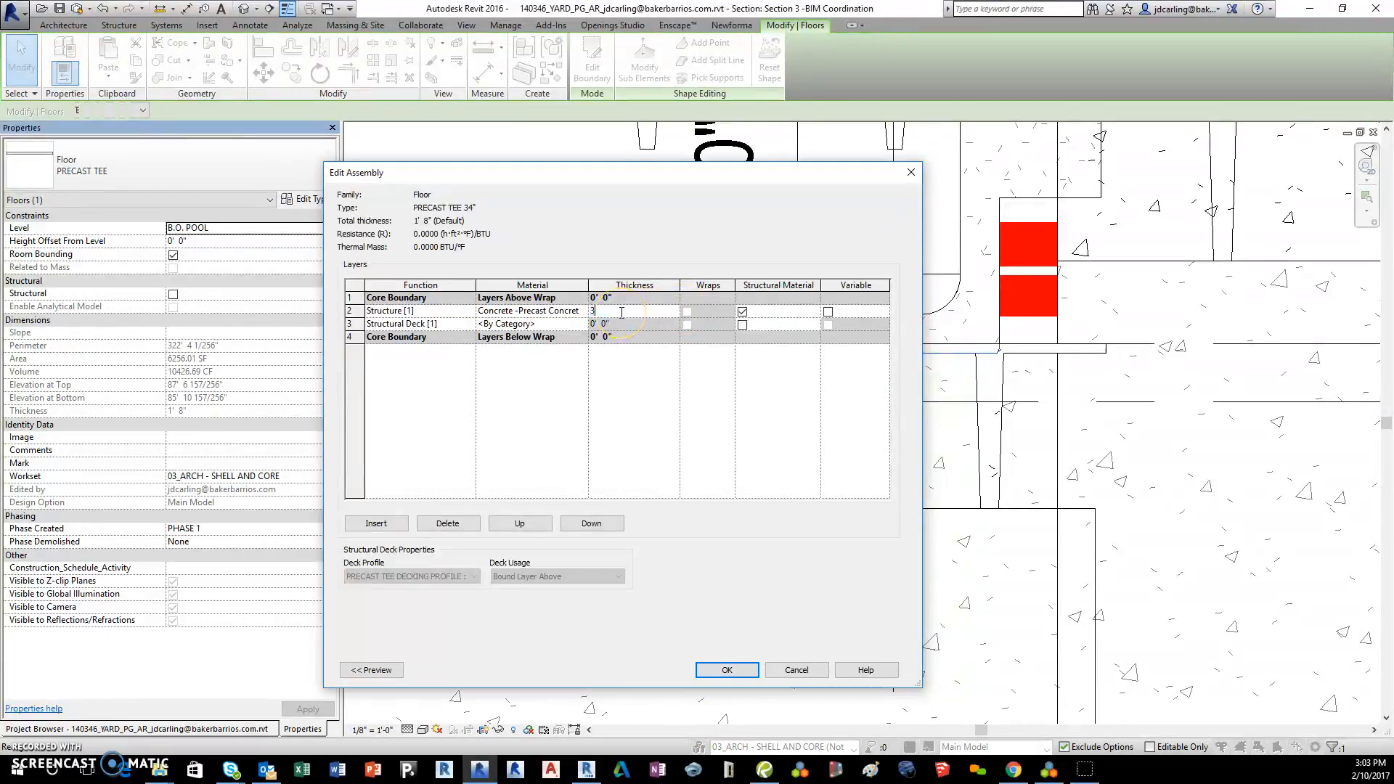
pyautogui.write('34"')
pyautogui.click(717, 669)
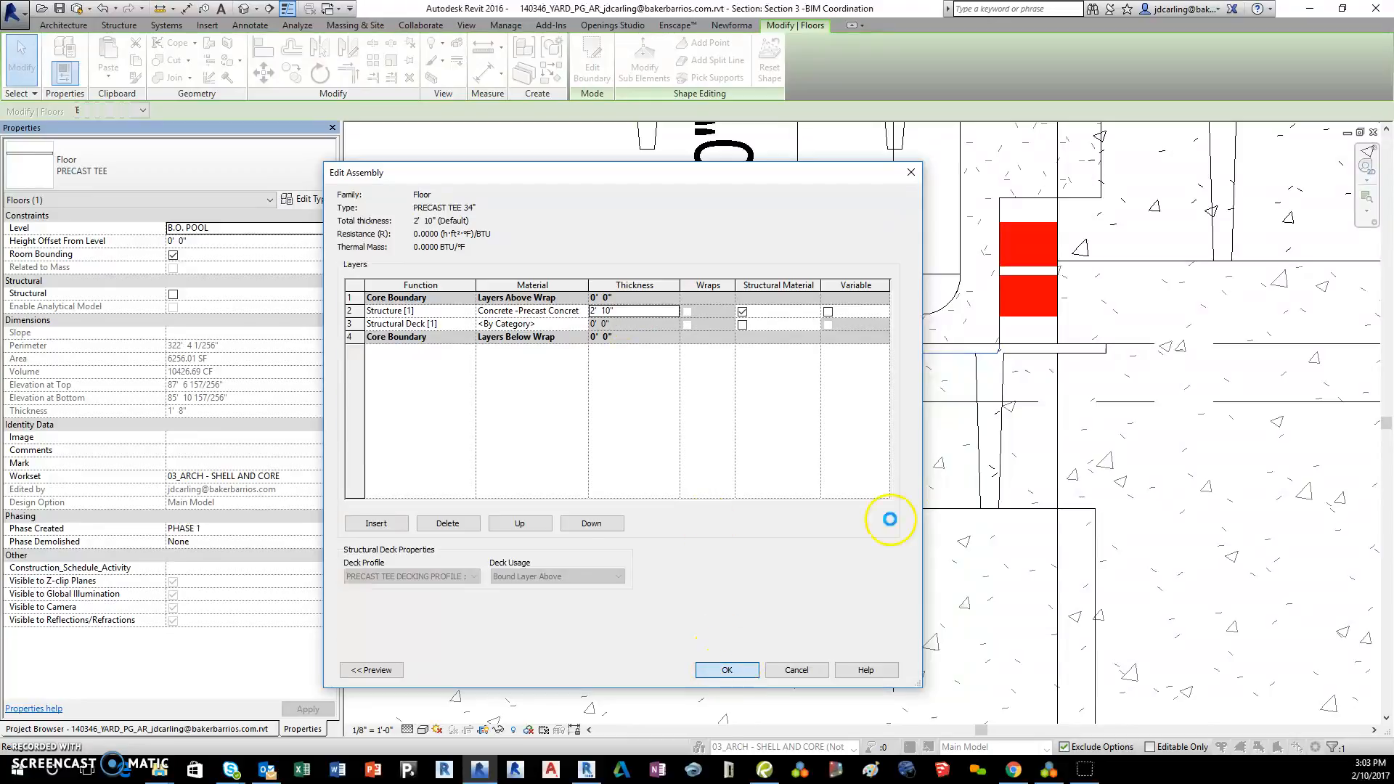
pyautogui.click(747, 669)
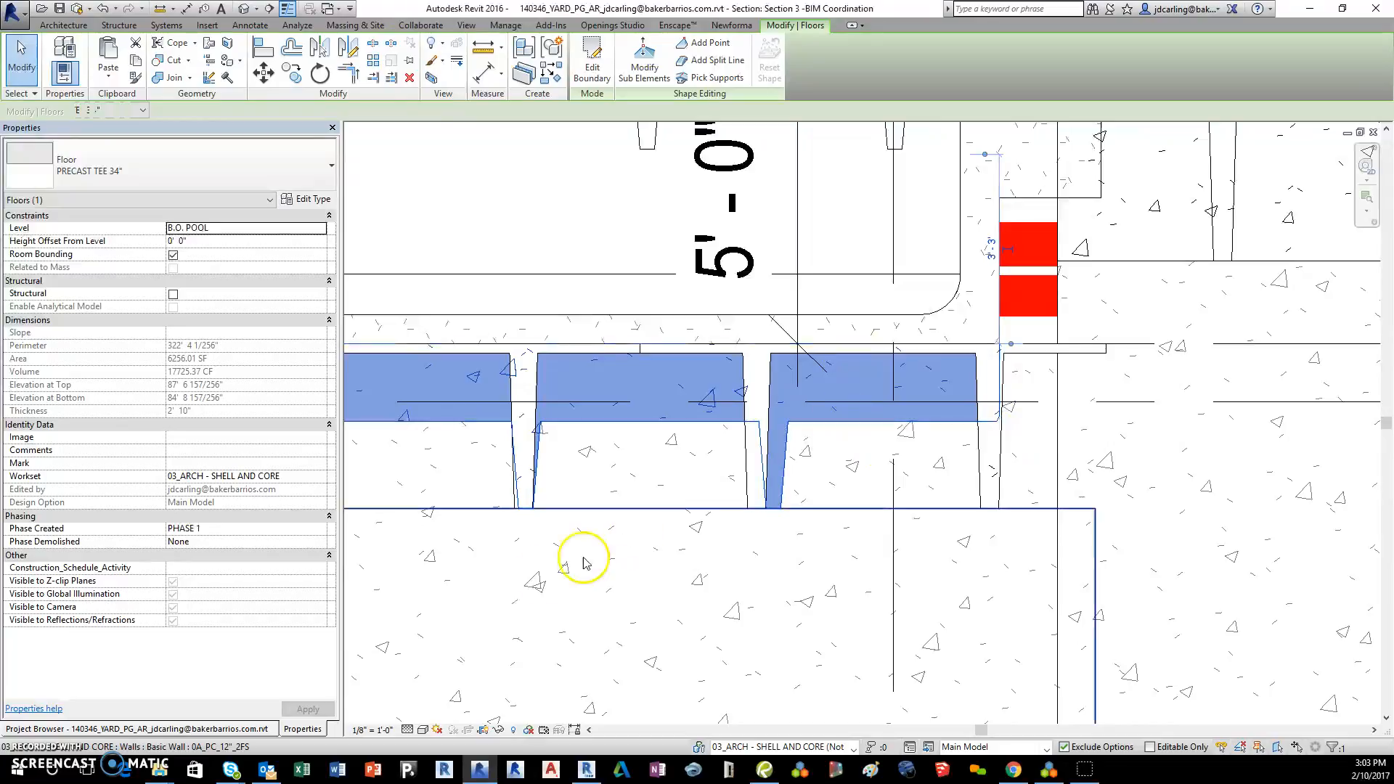
# Assign the 12'x20" PRECAST TEE DECKING PROFILE to the Structural Deck layer of the PRECAST TEE 34" floor type
pyautogui.click(305, 199)
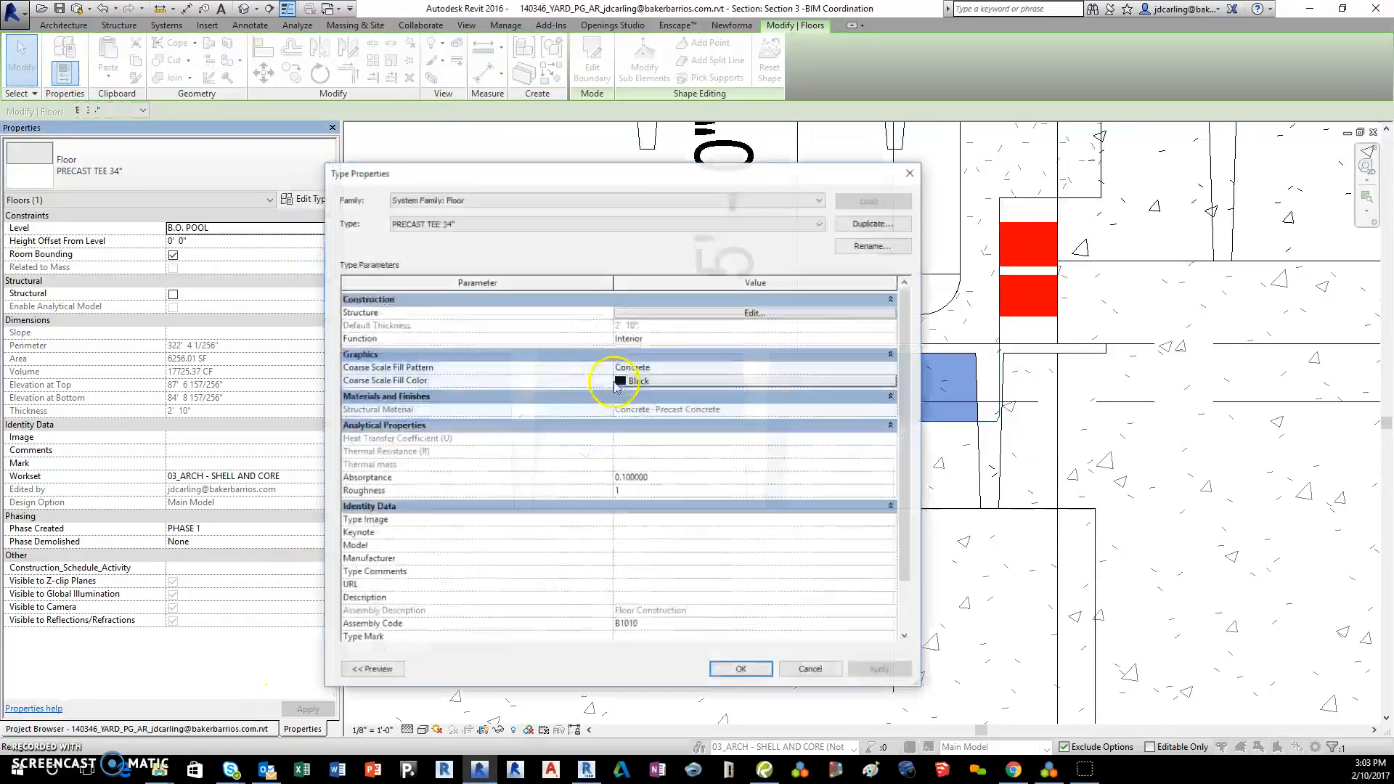
pyautogui.click(614, 334)
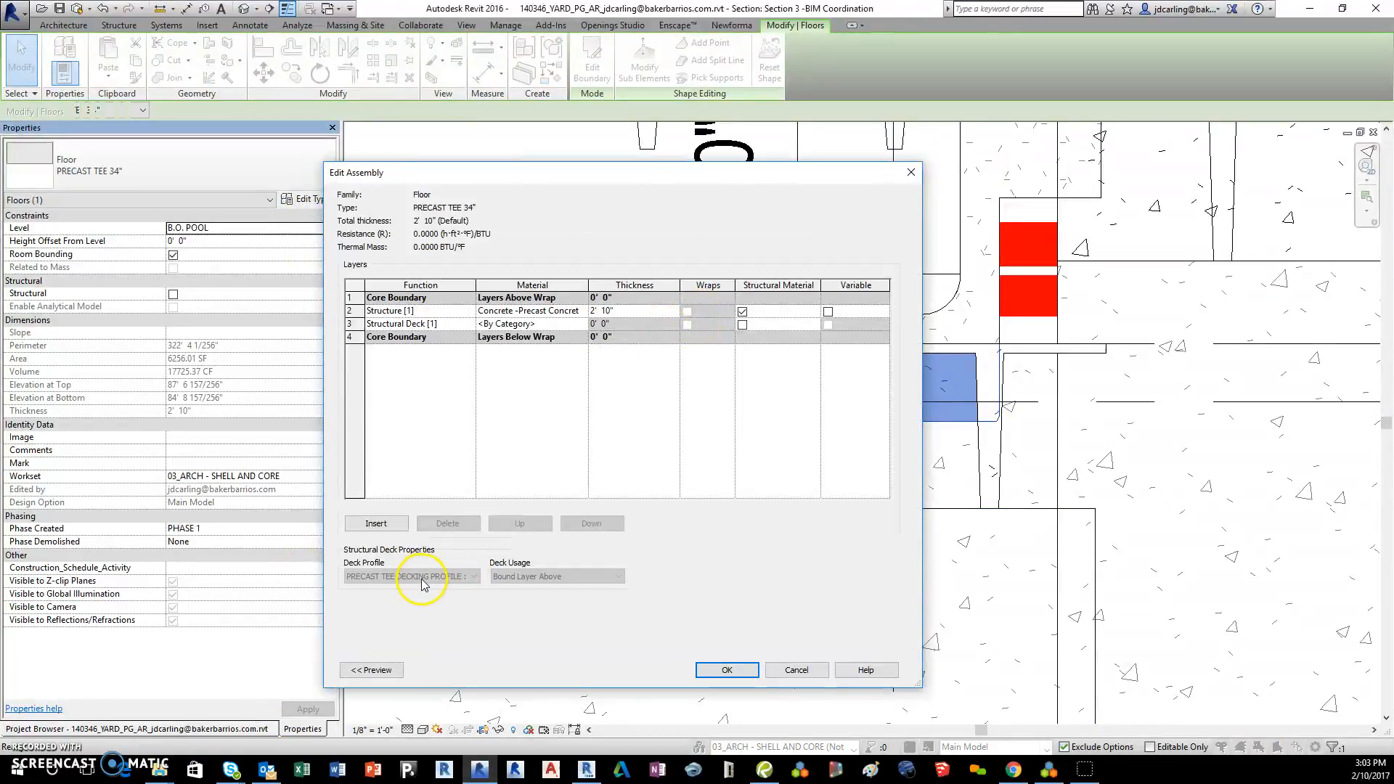
pyautogui.click(440, 333)
pyautogui.click(469, 577)
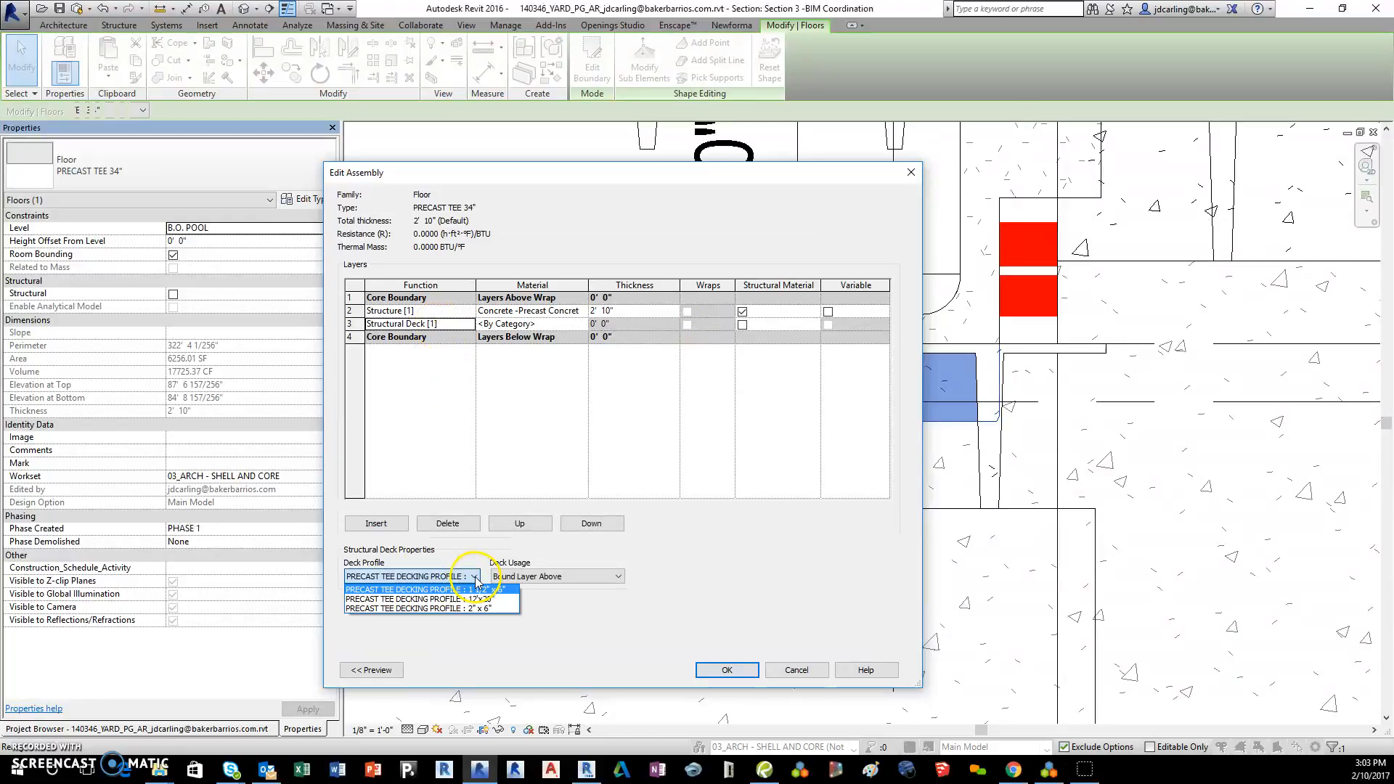
pyautogui.click(488, 598)
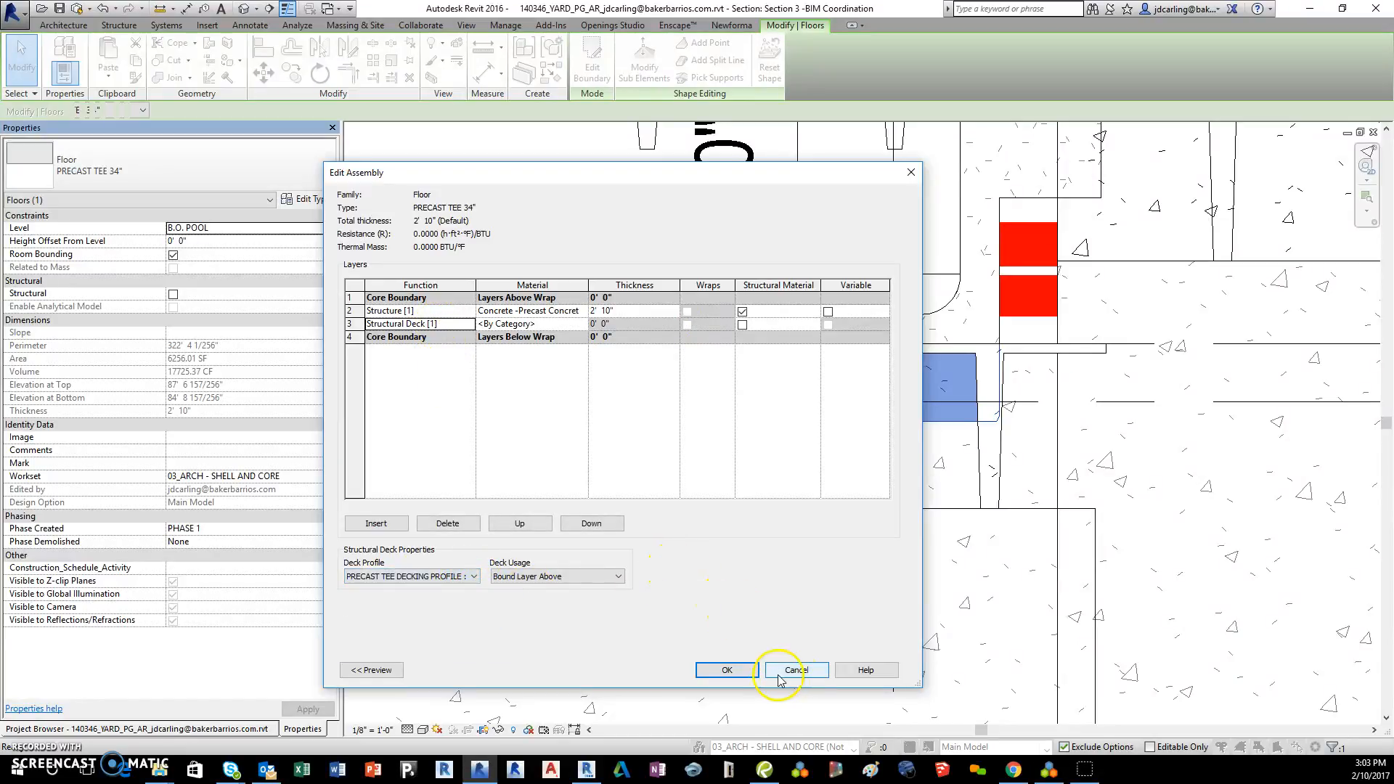
pyautogui.click(728, 671)
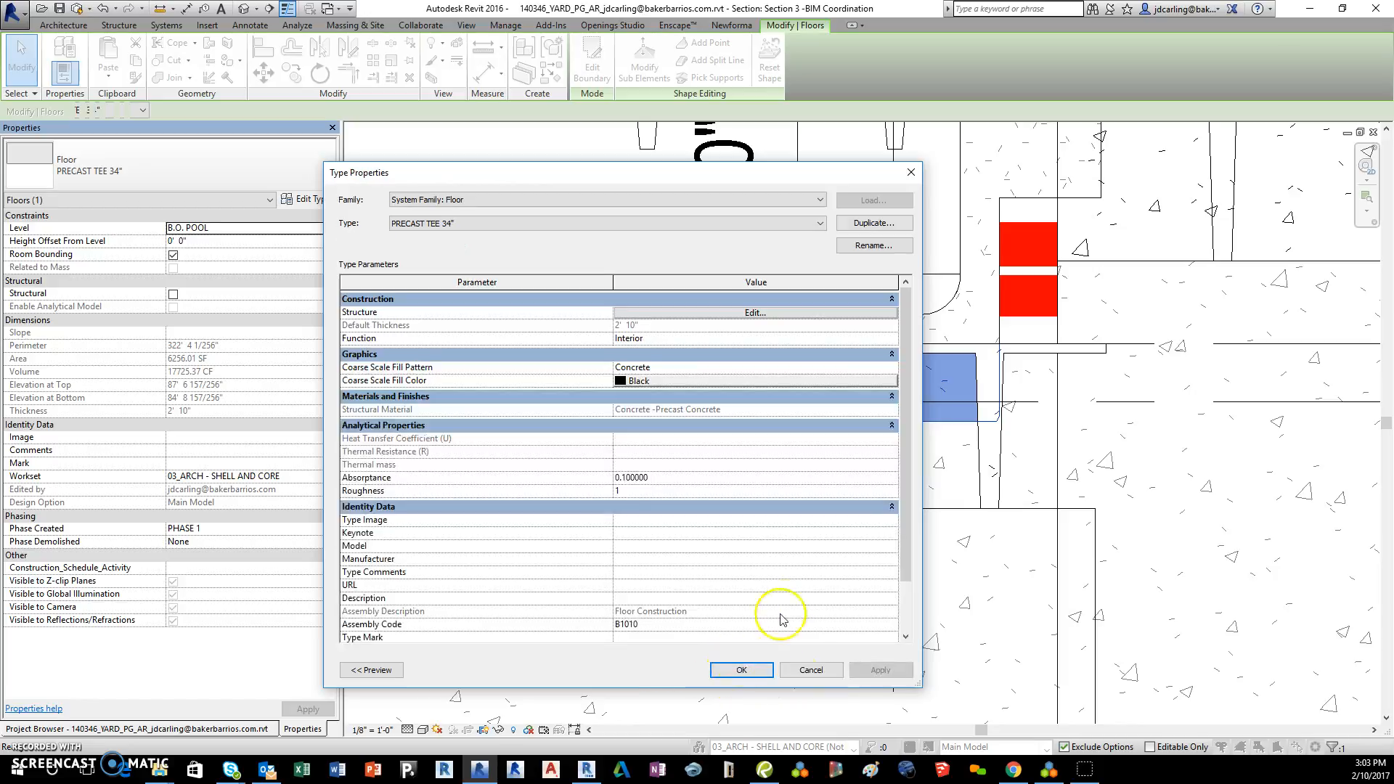
pyautogui.click(745, 674)
# Delete the duplicate profile families PRECAST TEE - DEKCING PROFILE and PRECAST TEE - DECKING PROFILE from the project
pyautogui.click(245, 729)
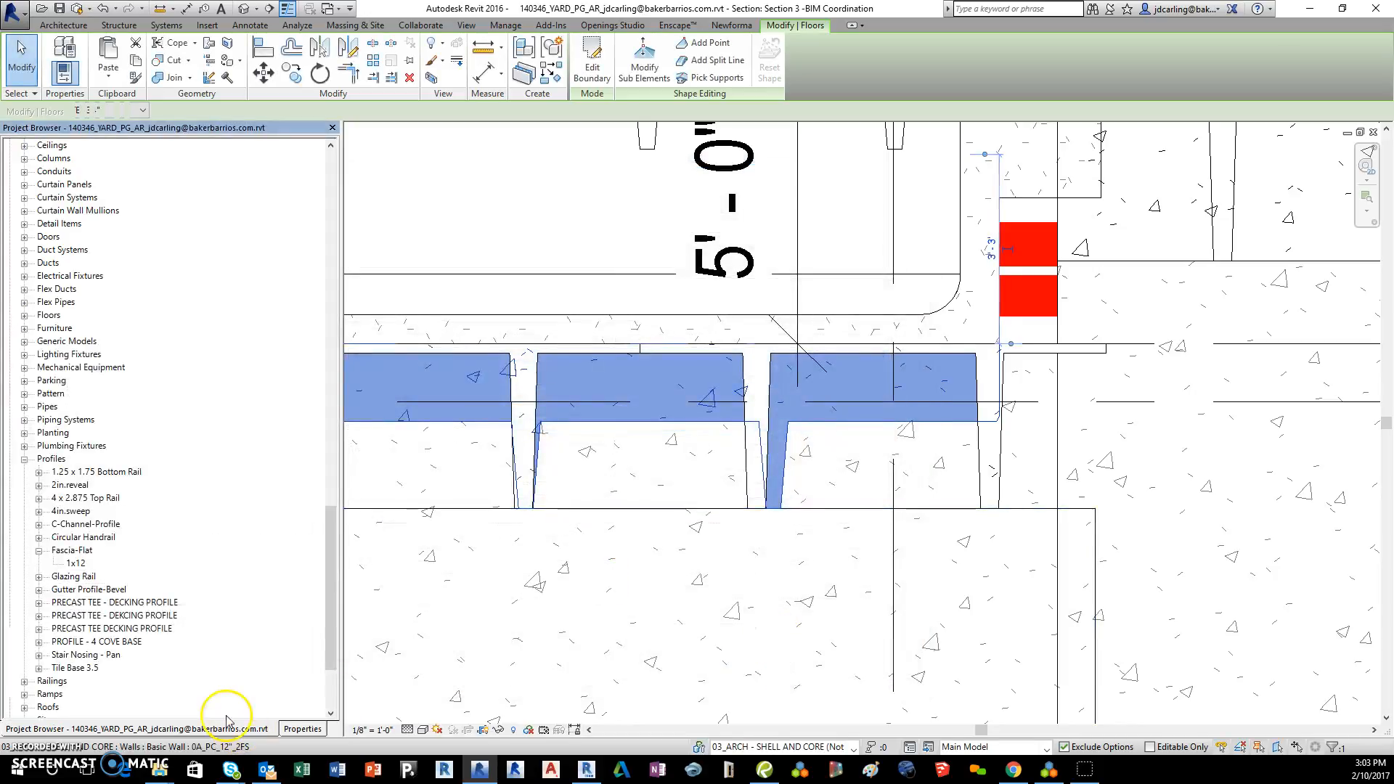
pyautogui.click(107, 628)
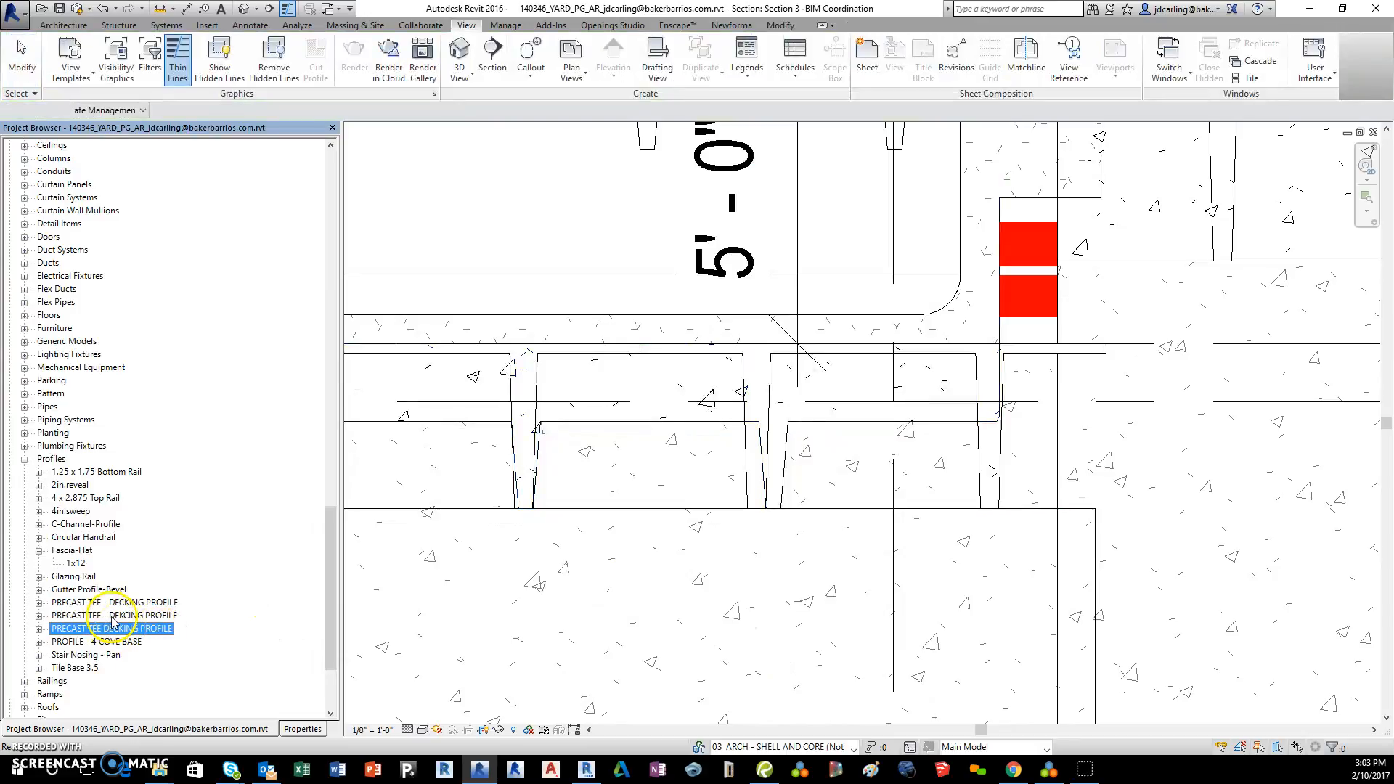
pyautogui.click(115, 616)
pyautogui.rightClick(134, 618)
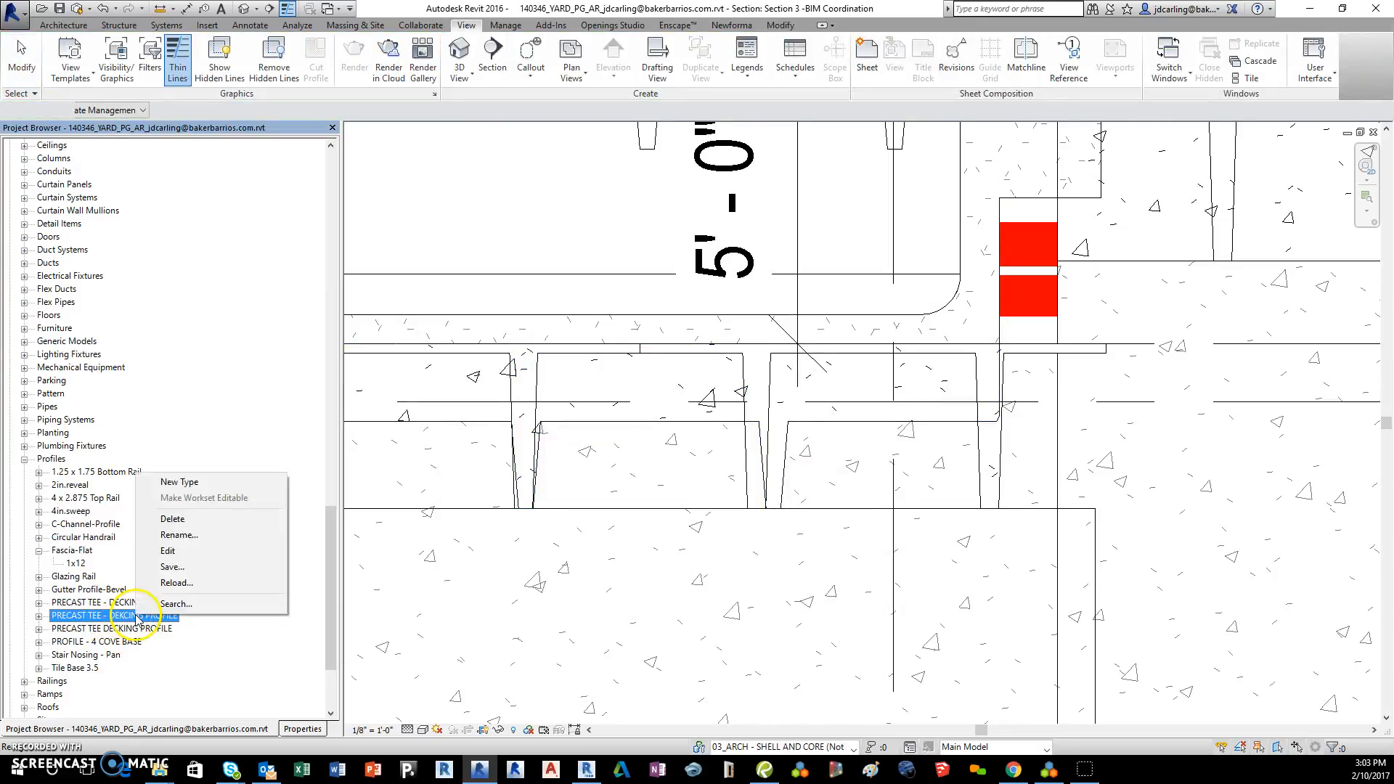
pyautogui.click(163, 520)
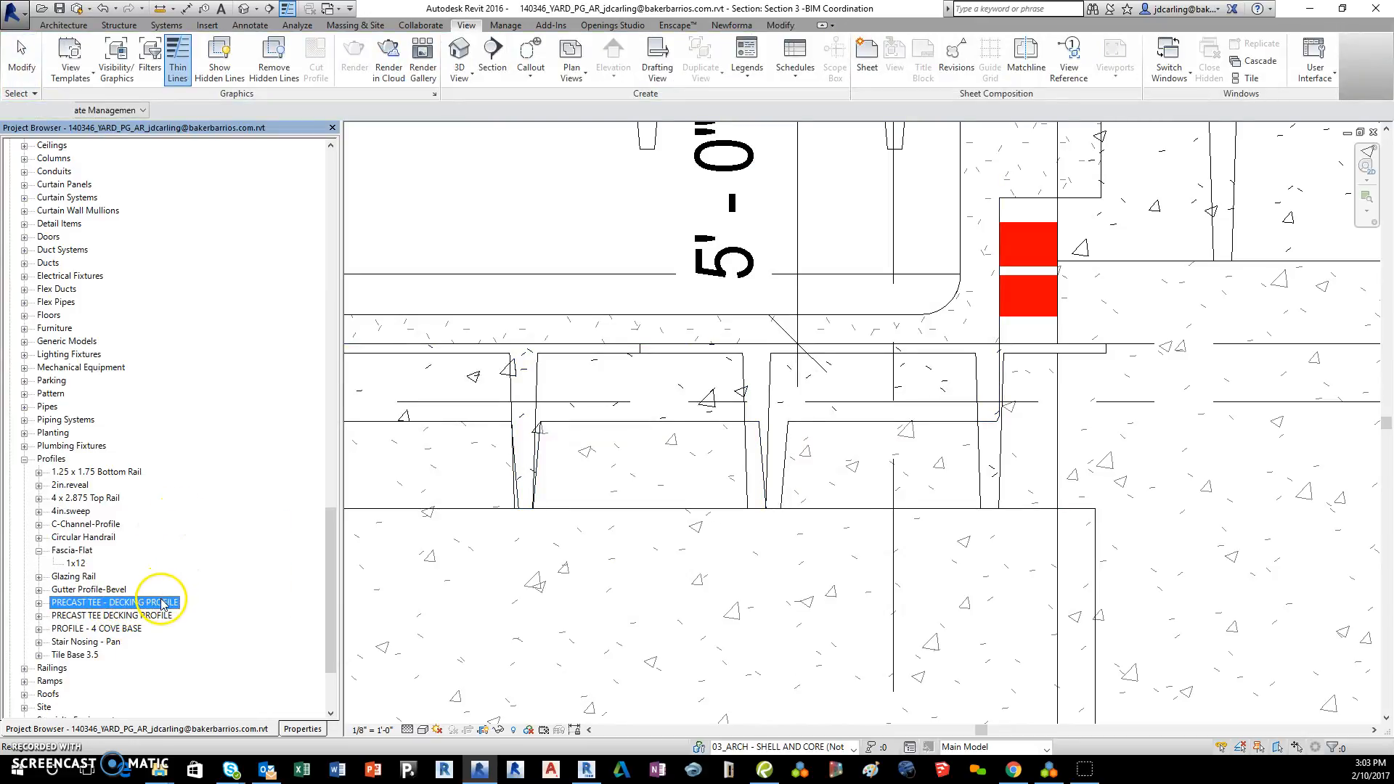
pyautogui.rightClick(167, 602)
pyautogui.click(210, 658)
# Duplicate the 12'x20" type of the PRECAST TEE DECKING PROFILE family and name it 12'x34"
pyautogui.click(38, 603)
pyautogui.click(81, 642)
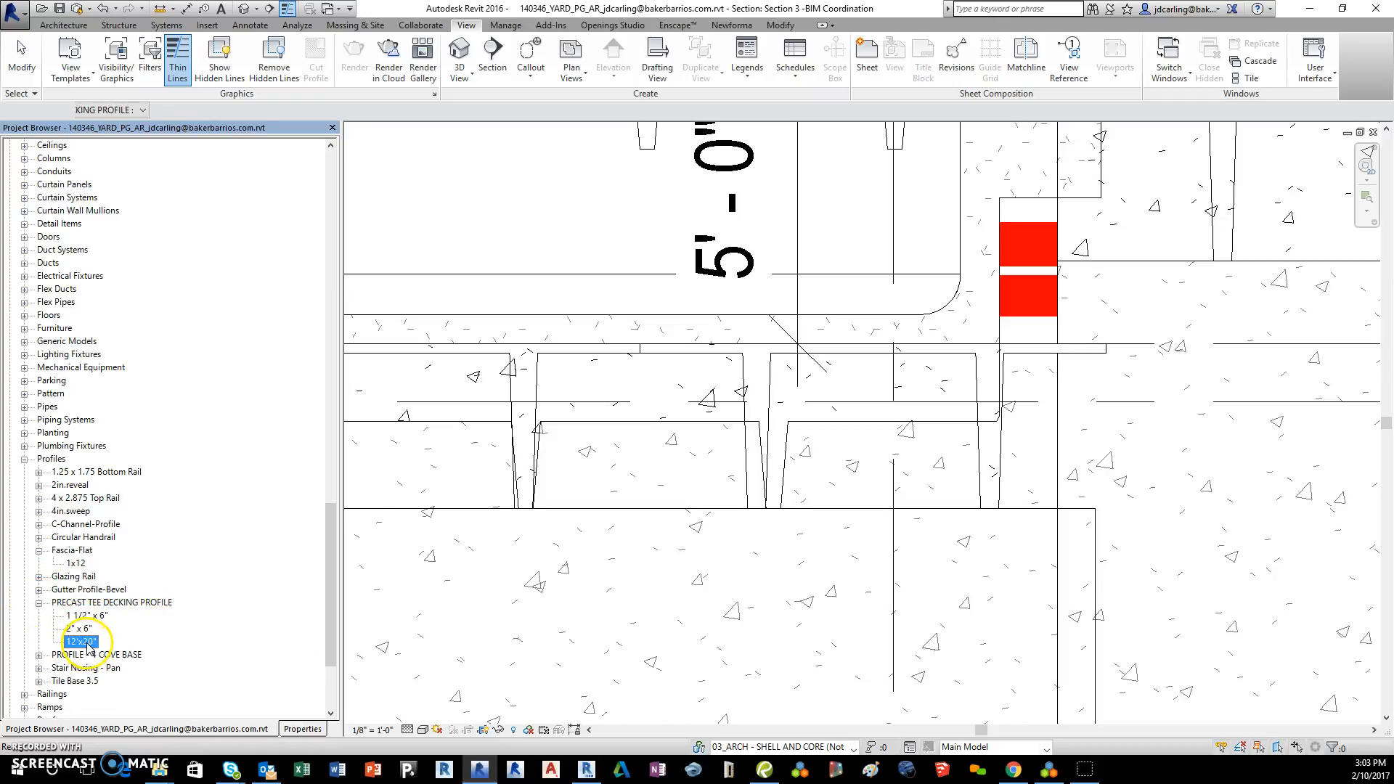
pyautogui.rightClick(87, 645)
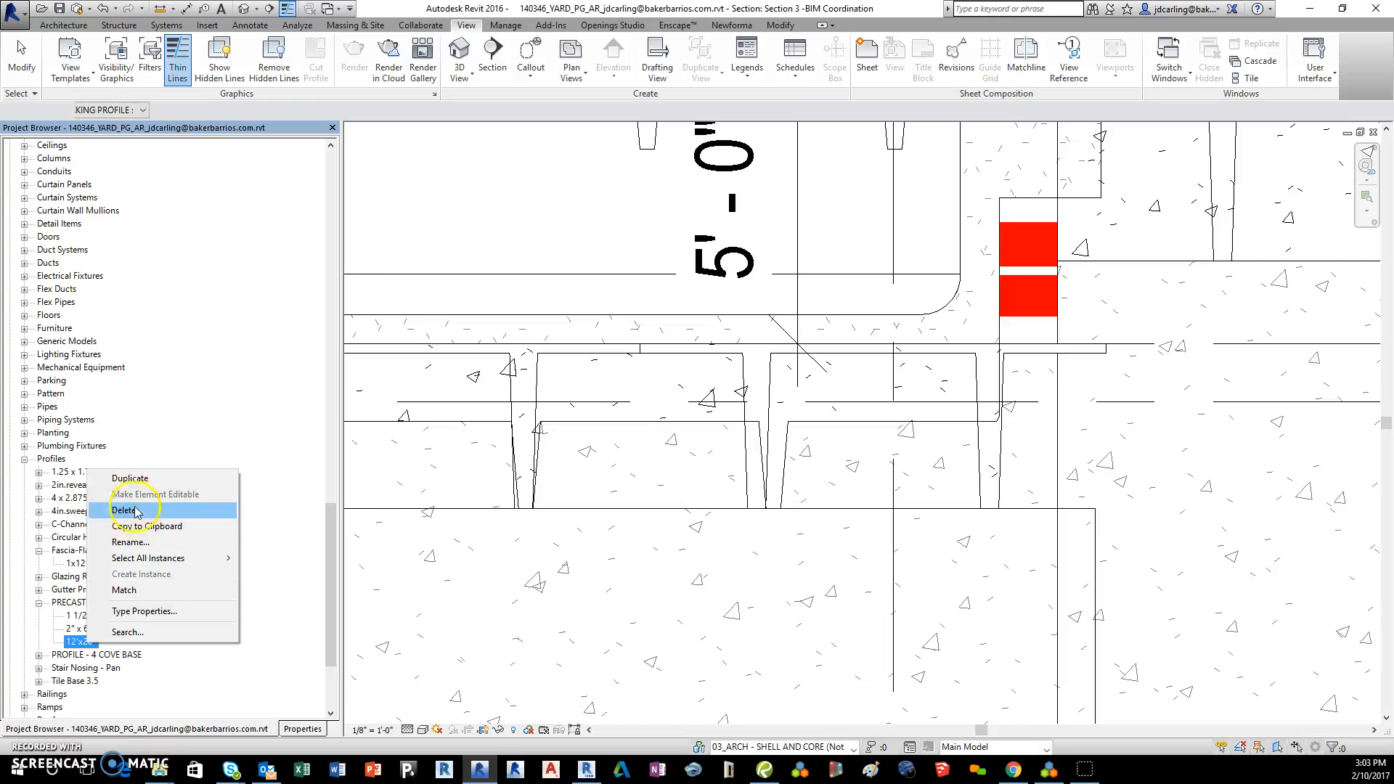
pyautogui.click(129, 478)
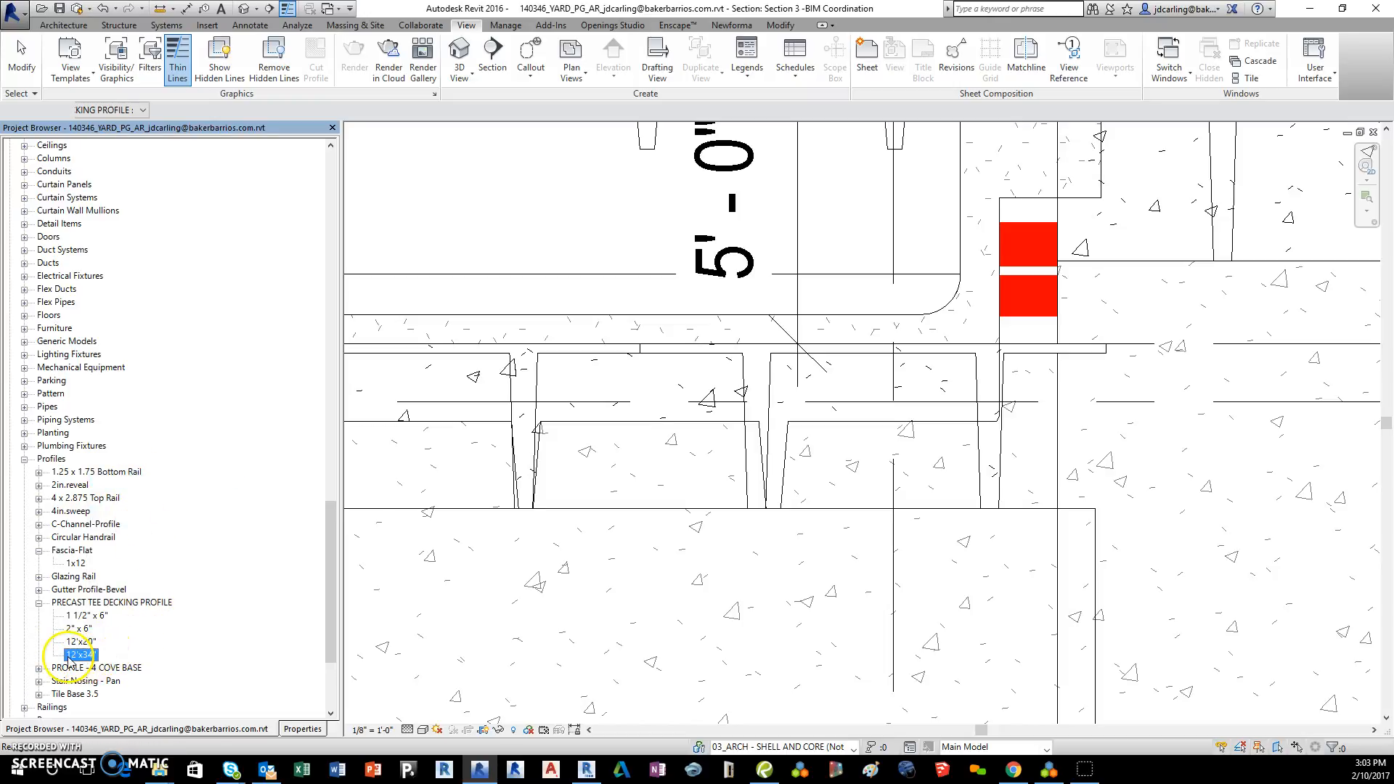
# Set the overall depth of the 12'x34" decking profile type to 34" and apply the change
pyautogui.rightClick(71, 659)
pyautogui.click(146, 623)
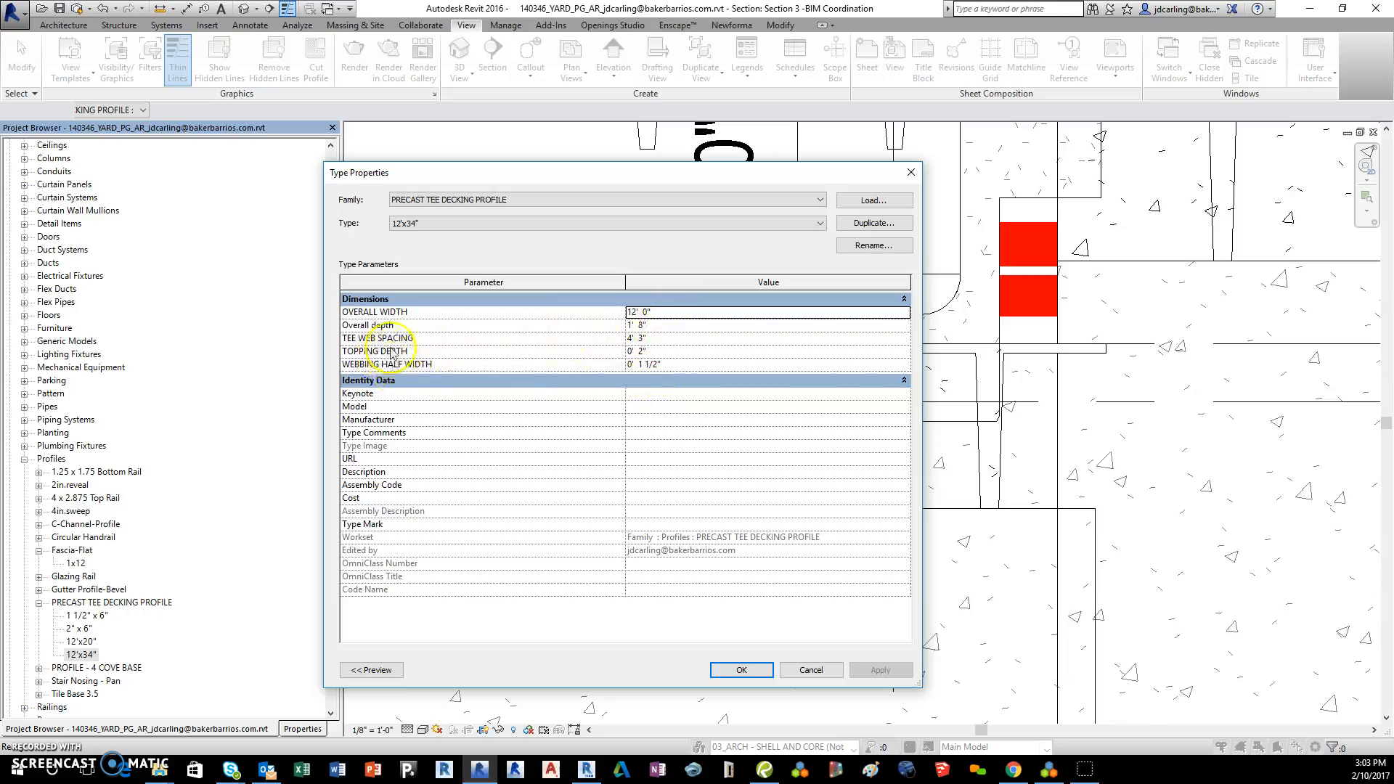
pyautogui.click(667, 326)
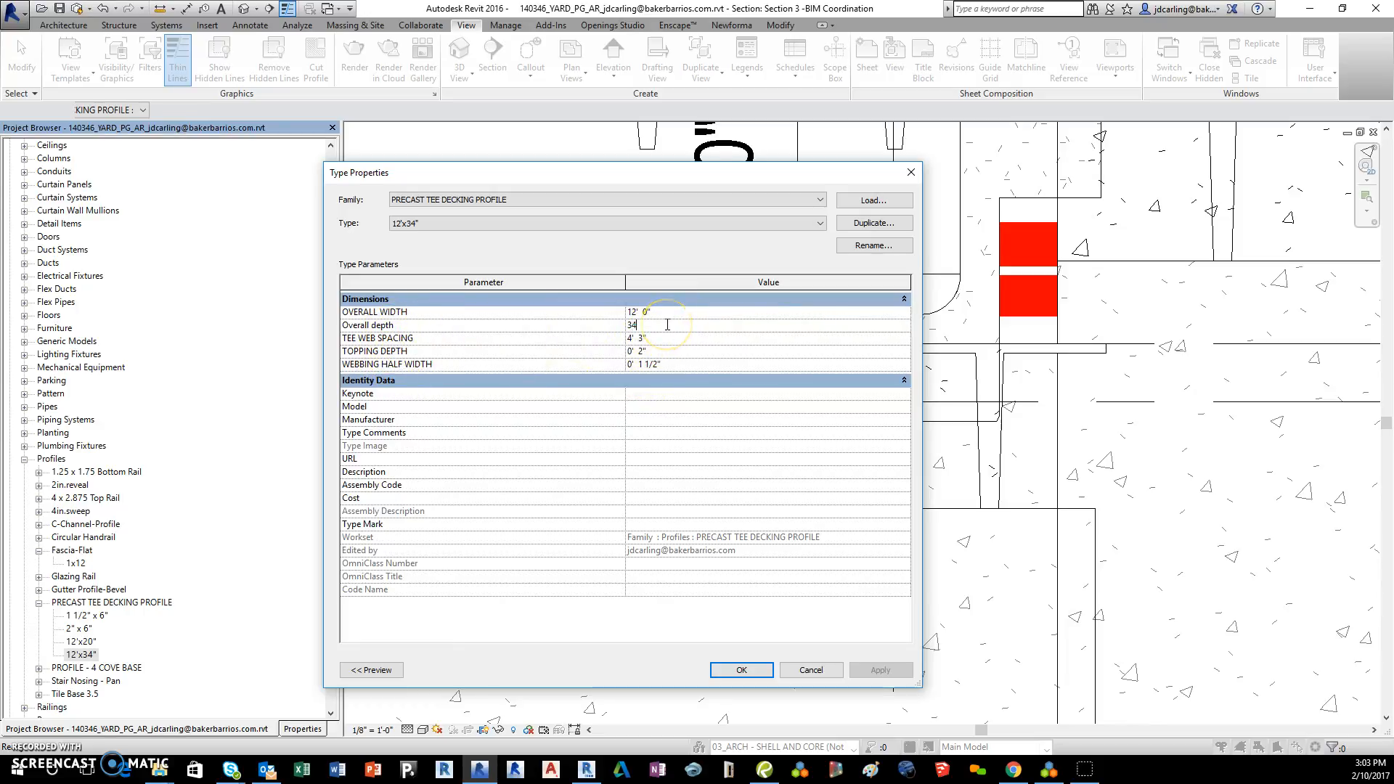
pyautogui.write('34"')
pyautogui.click(741, 669)
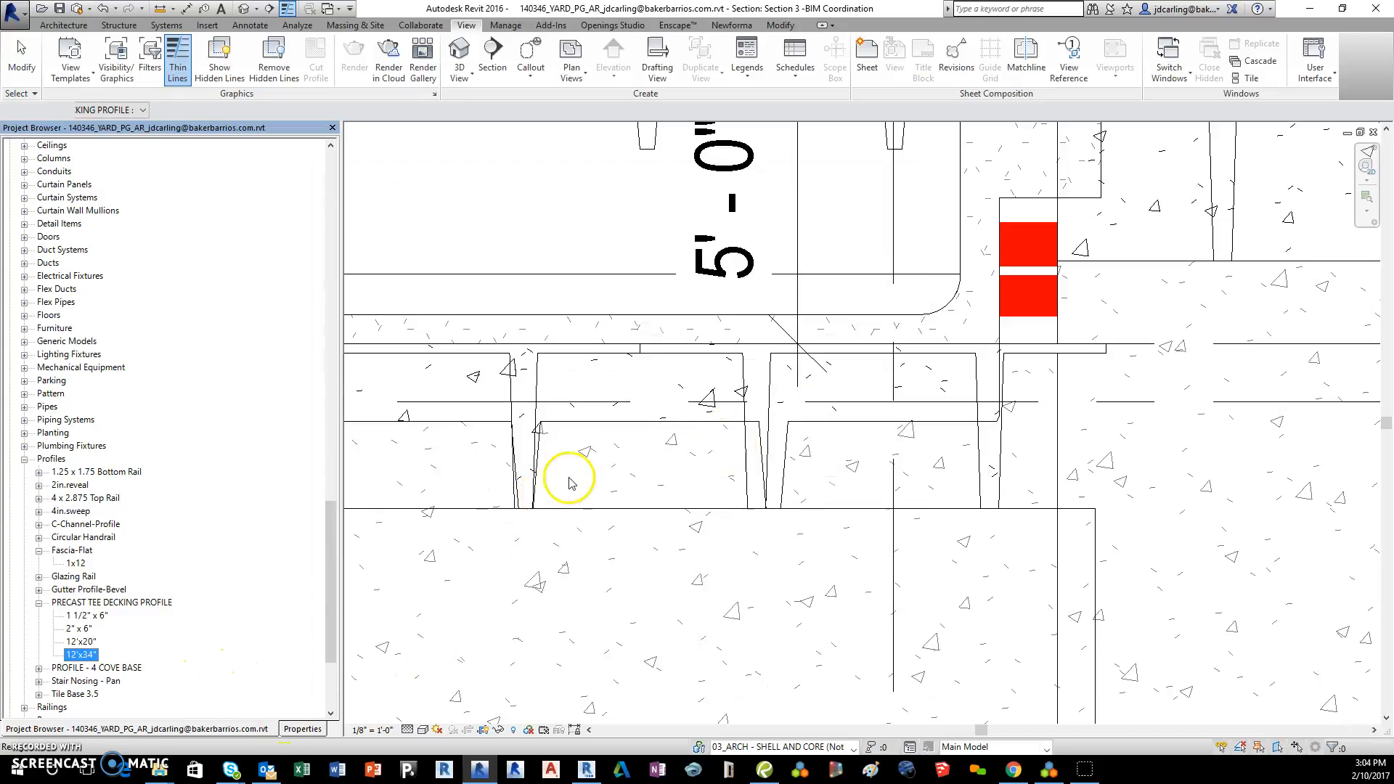
# Assign the 12'x34" PRECAST TEE DECKING PROFILE to the Structural Deck layer of the PRECAST TEE 34" floor beneath the pool
pyautogui.scroll(-2, 585, 466)
pyautogui.click(588, 458)
pyautogui.click(607, 433)
pyautogui.press('Escape')
pyautogui.press('Tab')
pyautogui.click(631, 441)
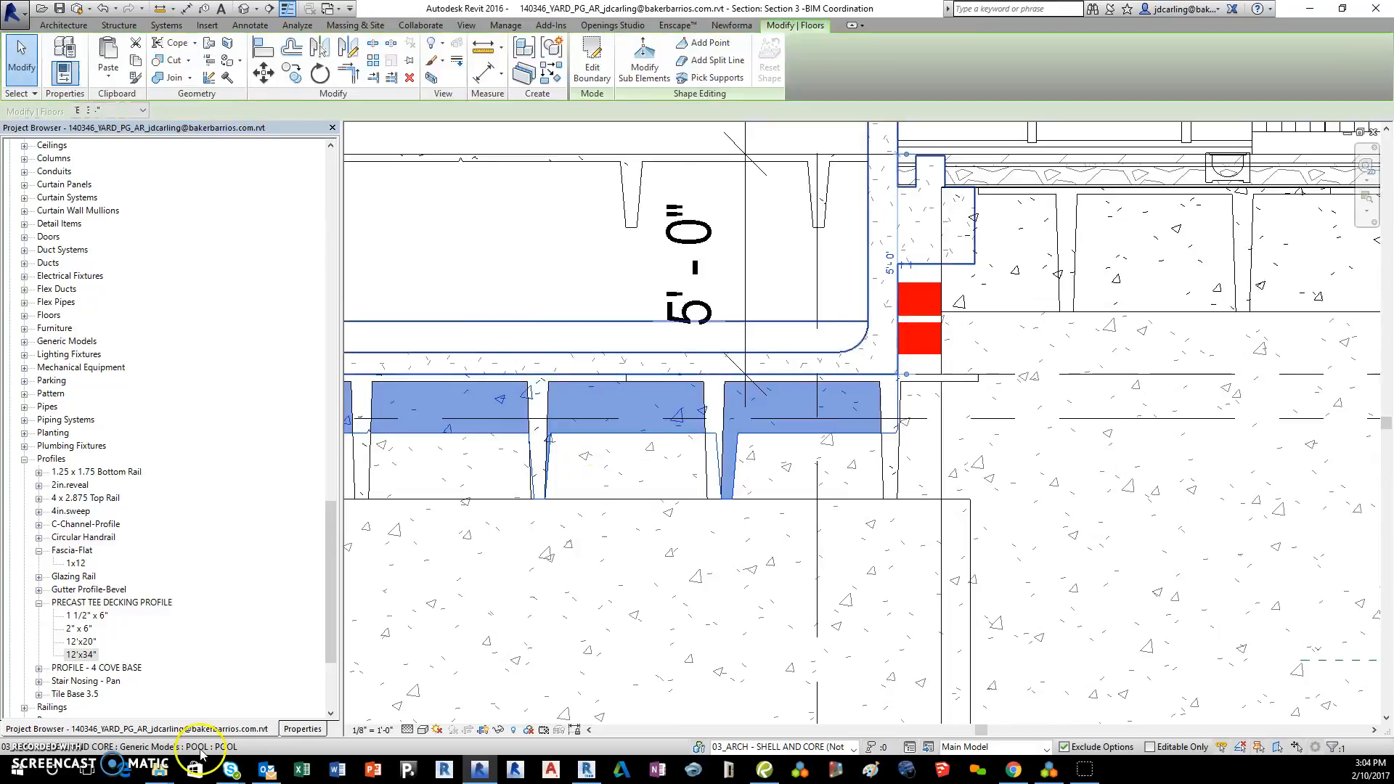
pyautogui.click(305, 729)
pyautogui.click(301, 201)
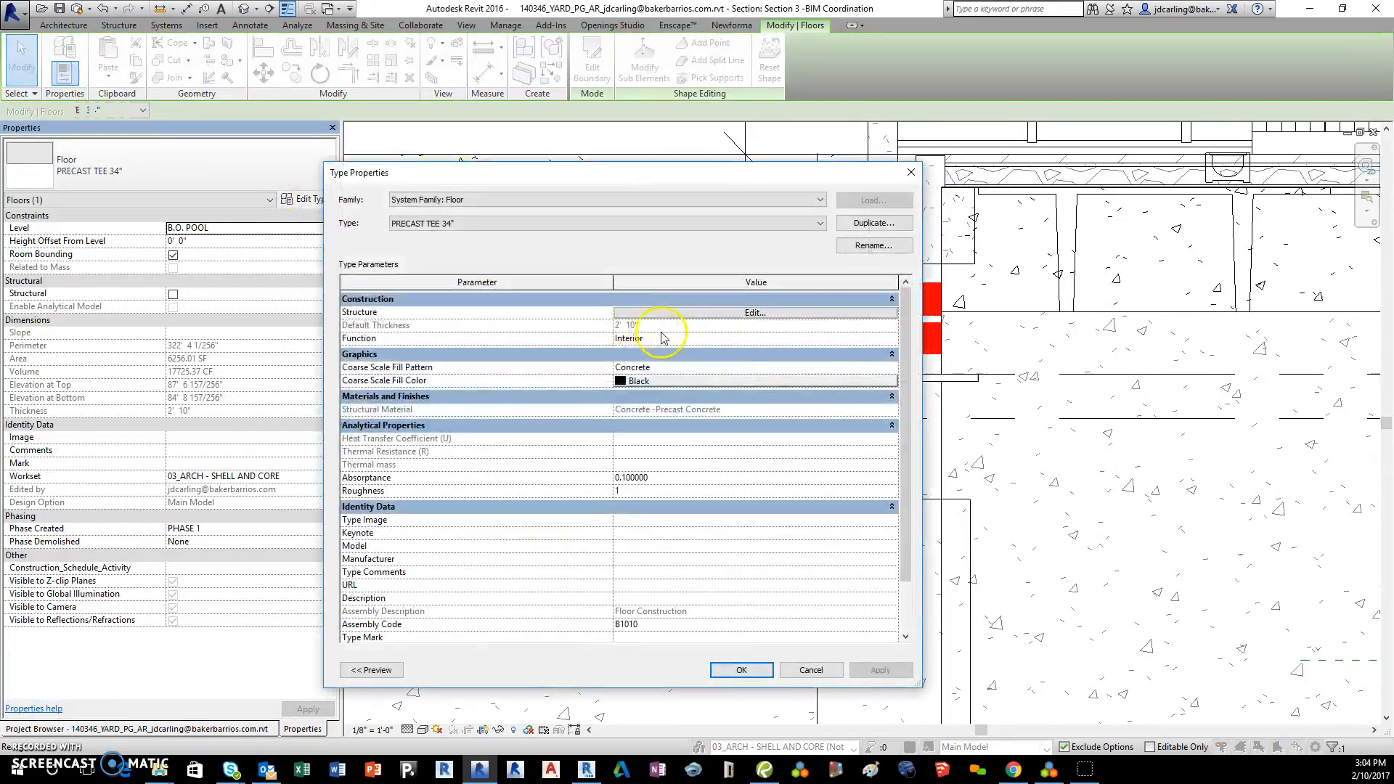
pyautogui.click(675, 314)
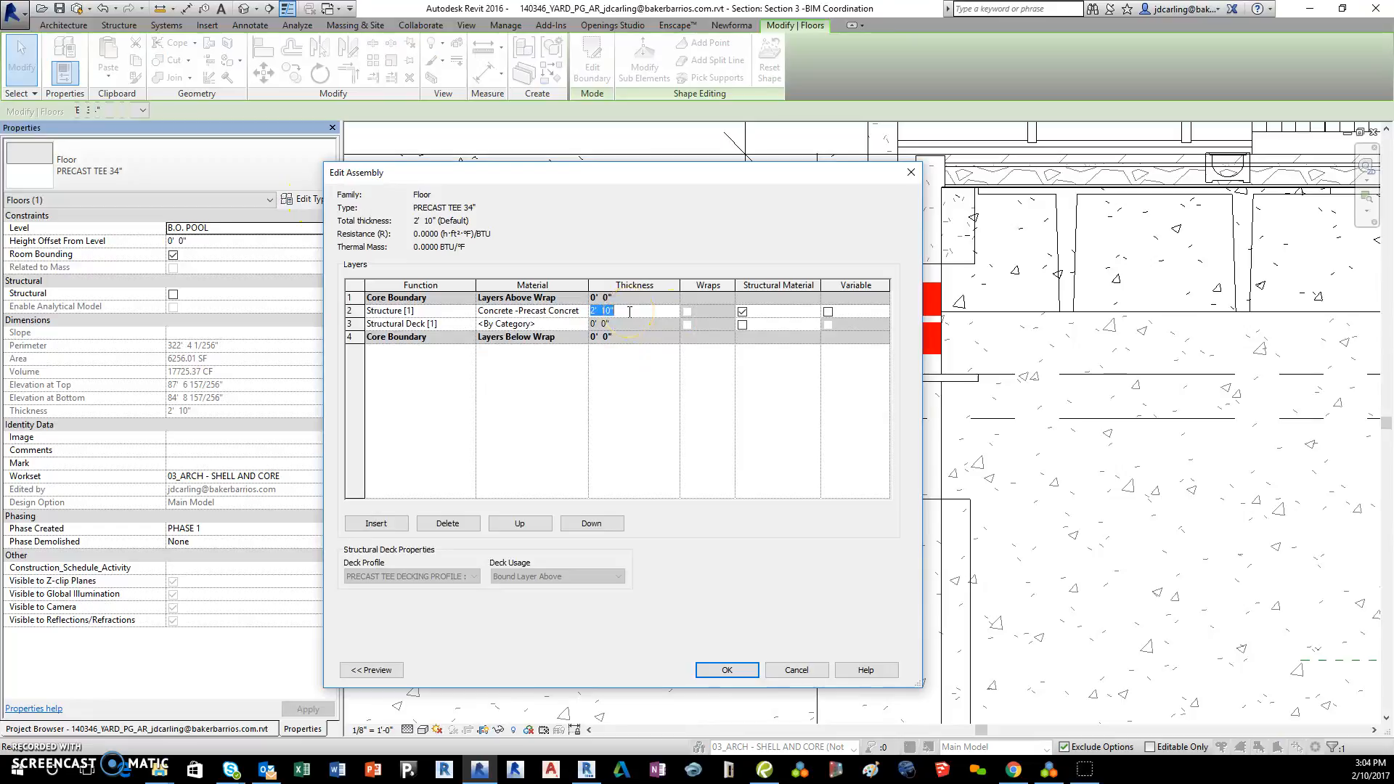
pyautogui.click(428, 324)
pyautogui.click(473, 576)
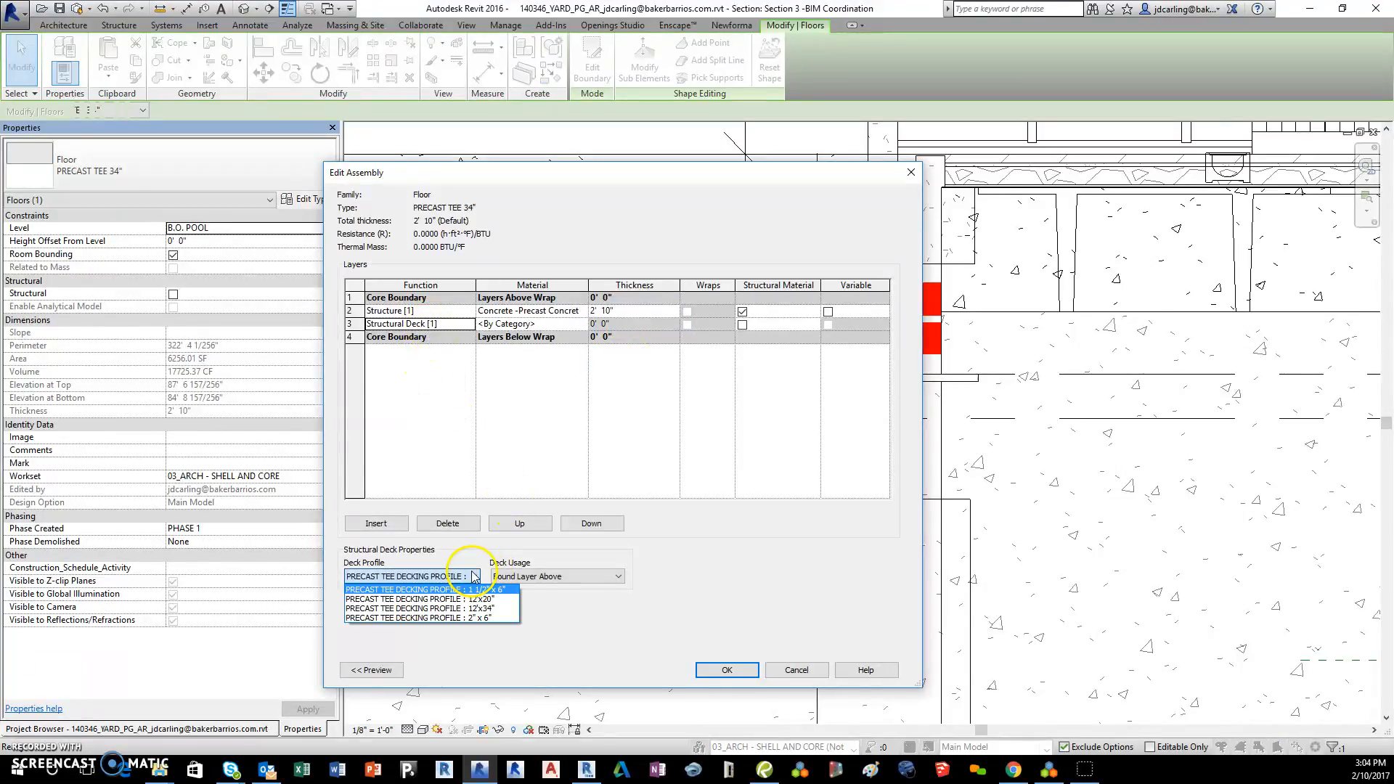
pyautogui.click(483, 609)
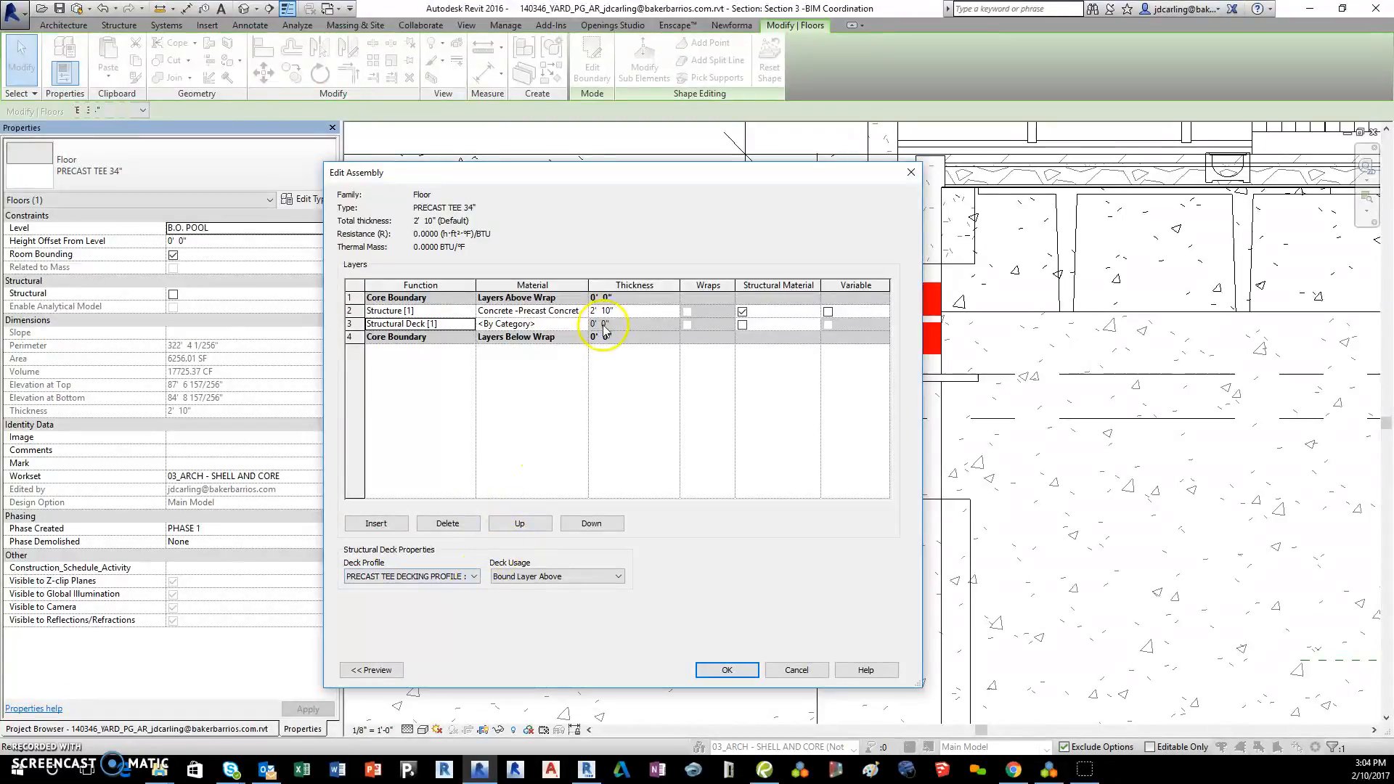
pyautogui.click(473, 576)
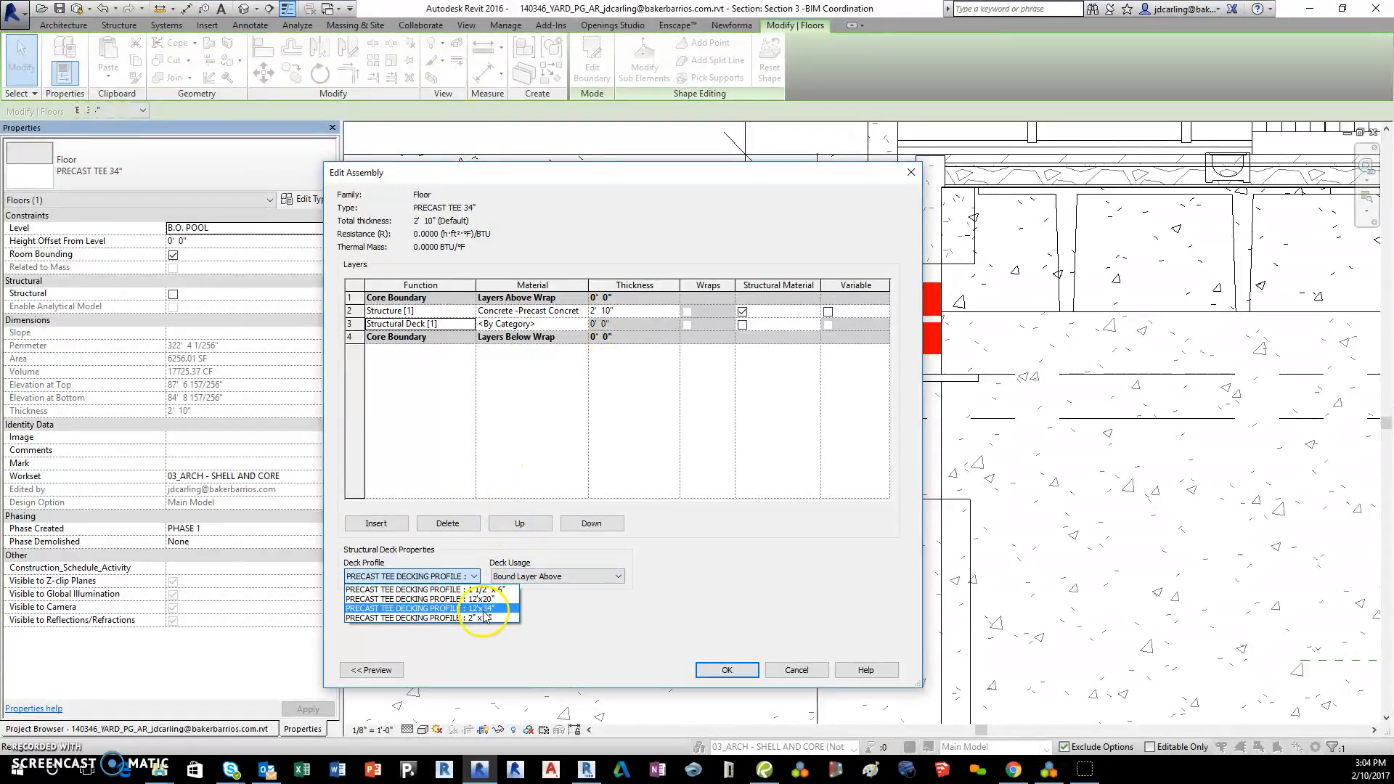
pyautogui.click(486, 617)
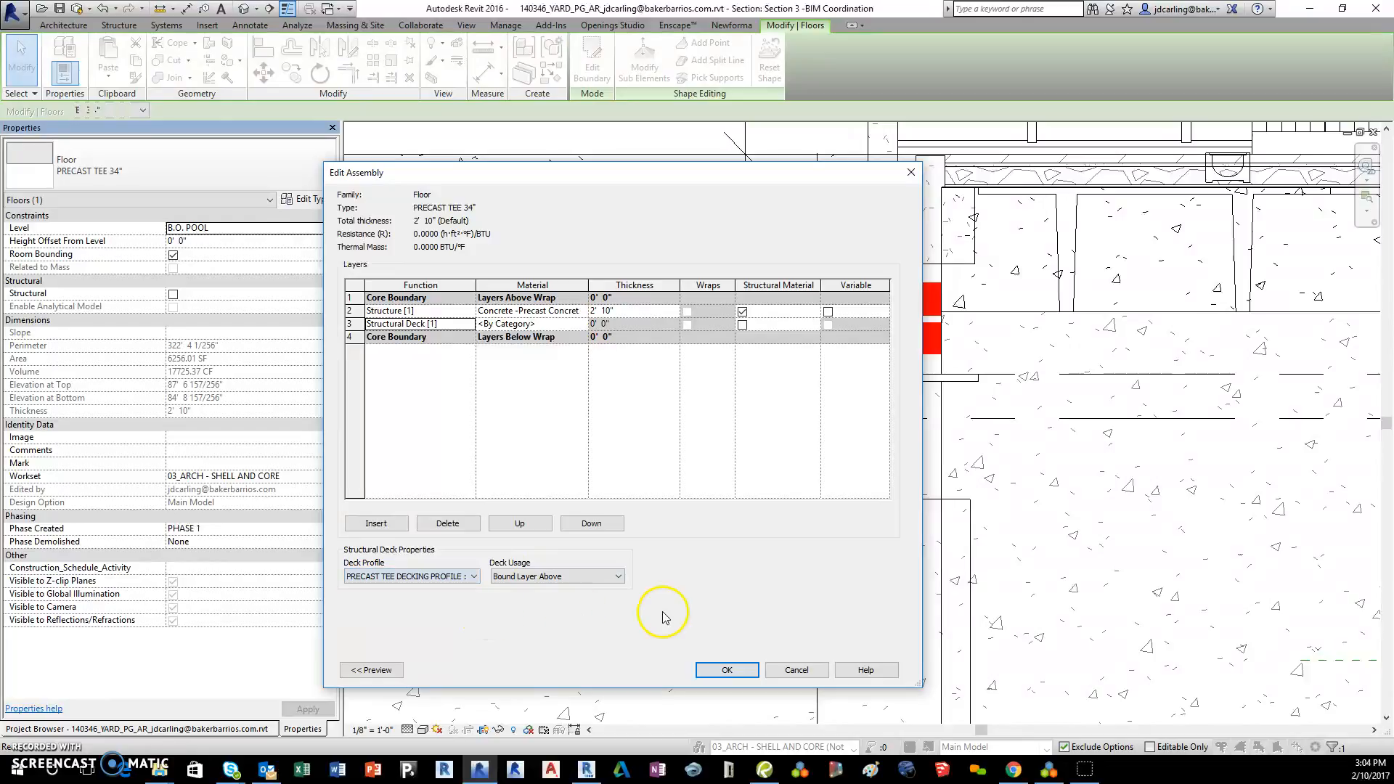
pyautogui.click(715, 669)
pyautogui.click(720, 669)
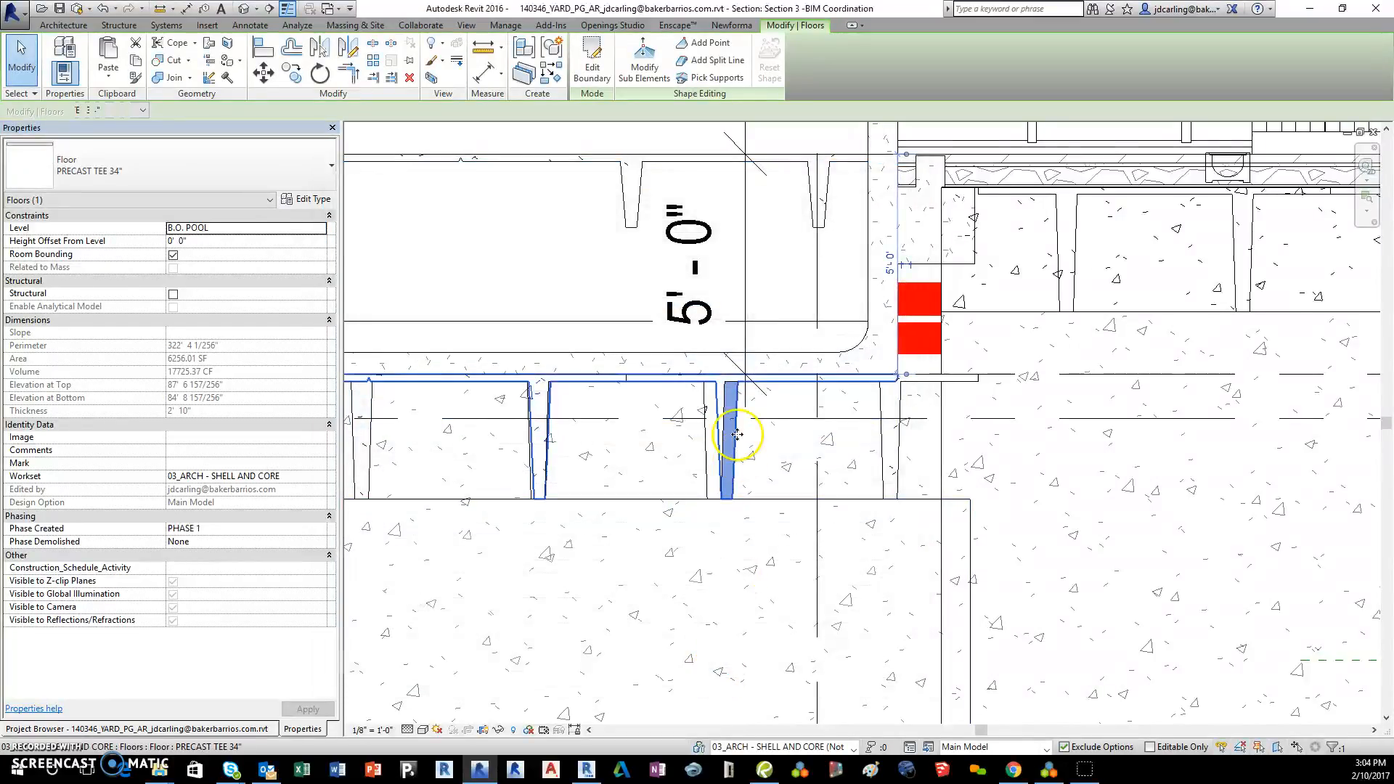
# Examine the PRECAST TEE 34" floor's stems along the full length of the pool and at its far end
pyautogui.scroll(-2, 813, 429)
pyautogui.moveTo(680, 449); pyautogui.dragTo(809, 469, button='middle')
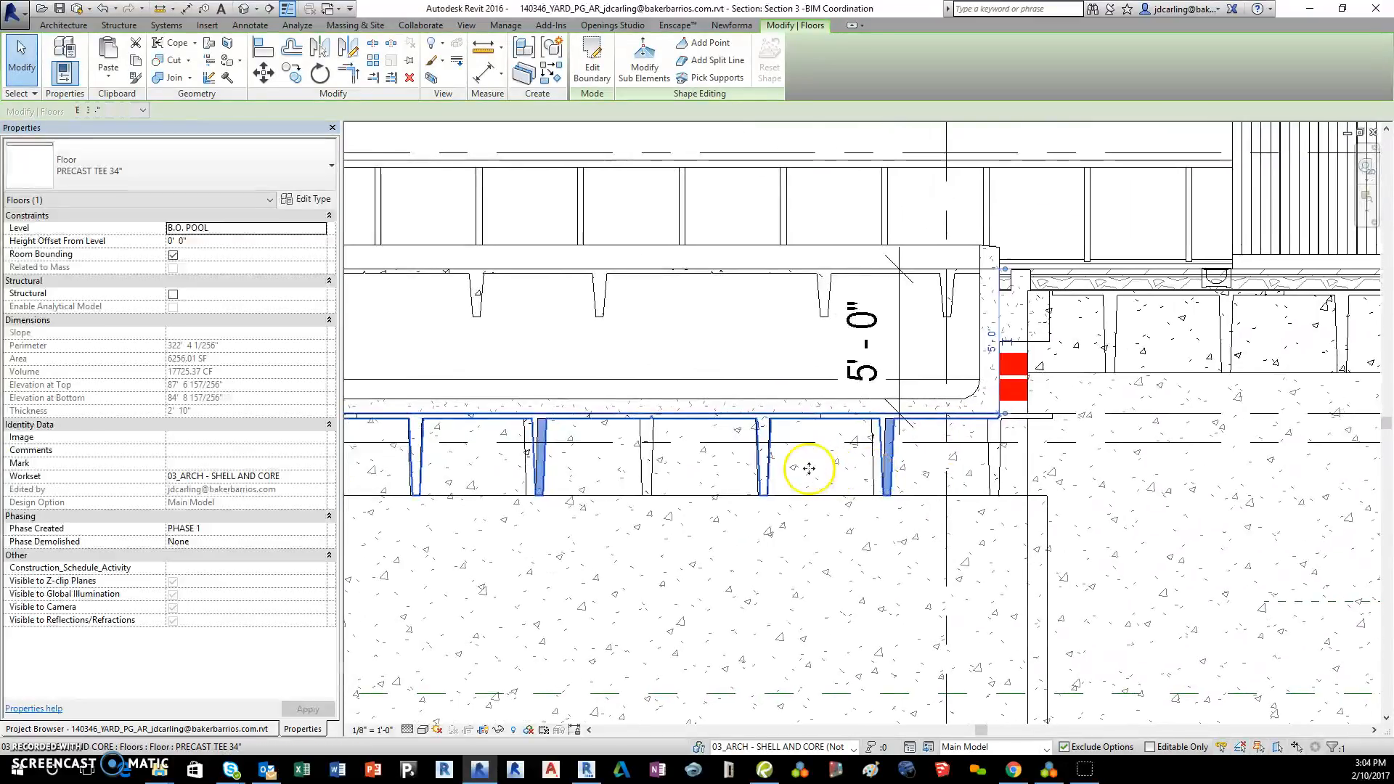
pyautogui.scroll(-2, 818, 470)
pyautogui.moveTo(712, 475); pyautogui.dragTo(1157, 484, button='middle')
pyautogui.moveTo(664, 487); pyautogui.dragTo(908, 492, button='middle')
pyautogui.moveTo(460, 492); pyautogui.dragTo(750, 507, button='middle')
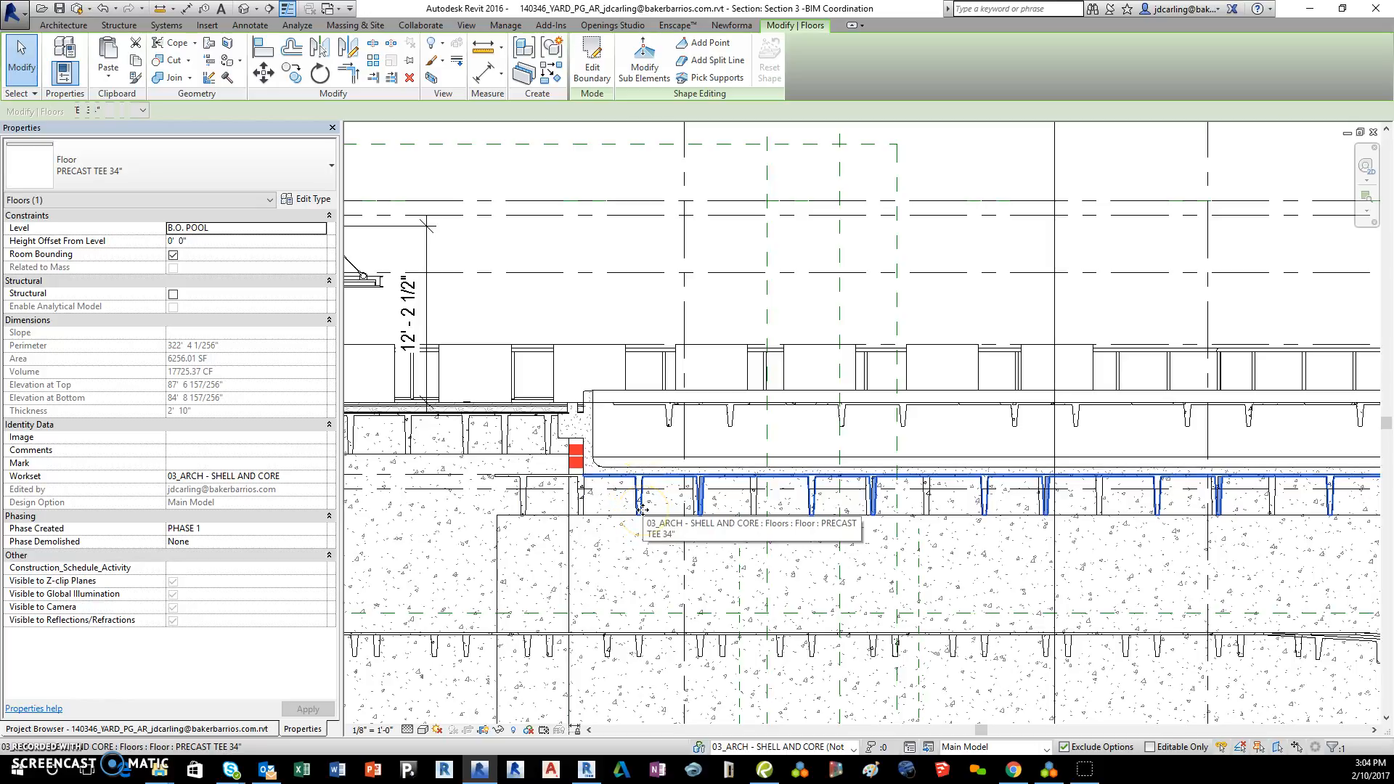
pyautogui.scroll(5, 586, 473)
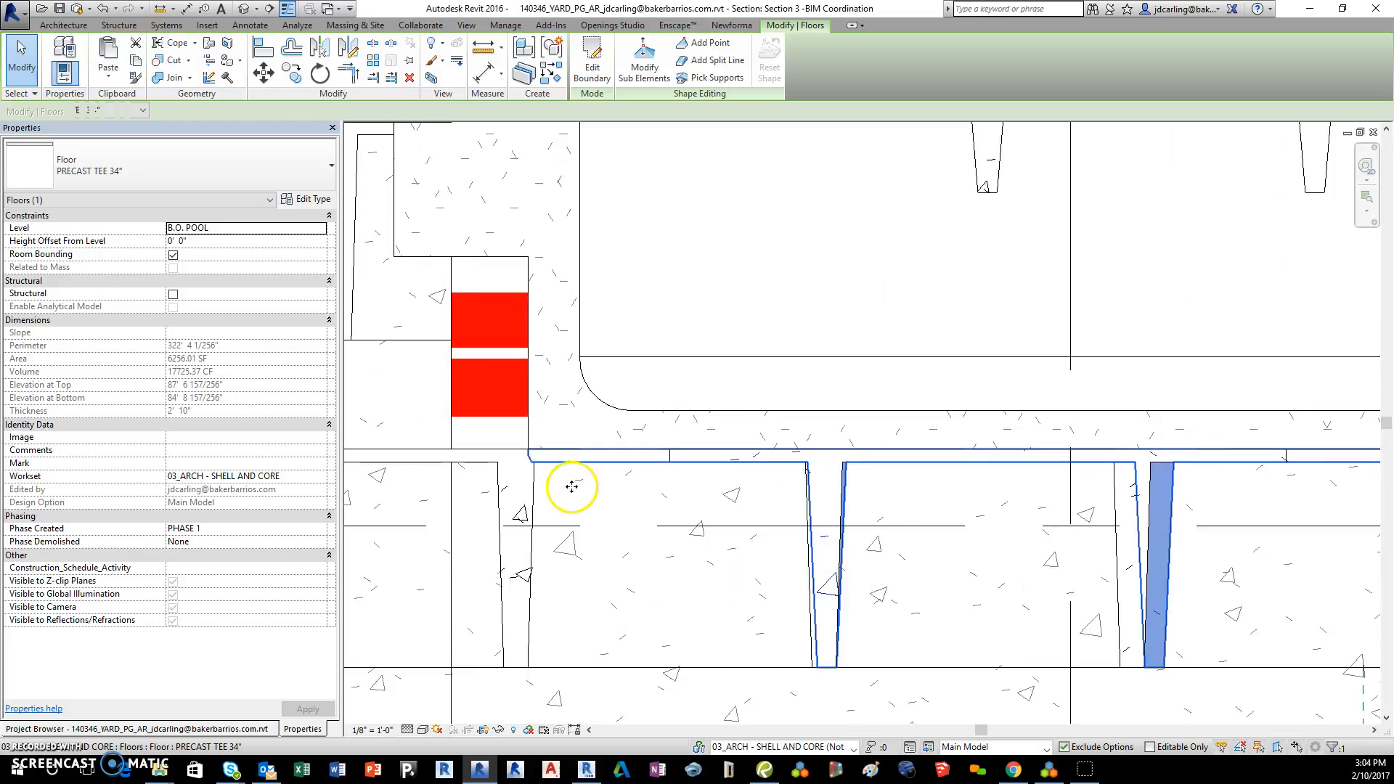
pyautogui.scroll(-6, 1058, 522)
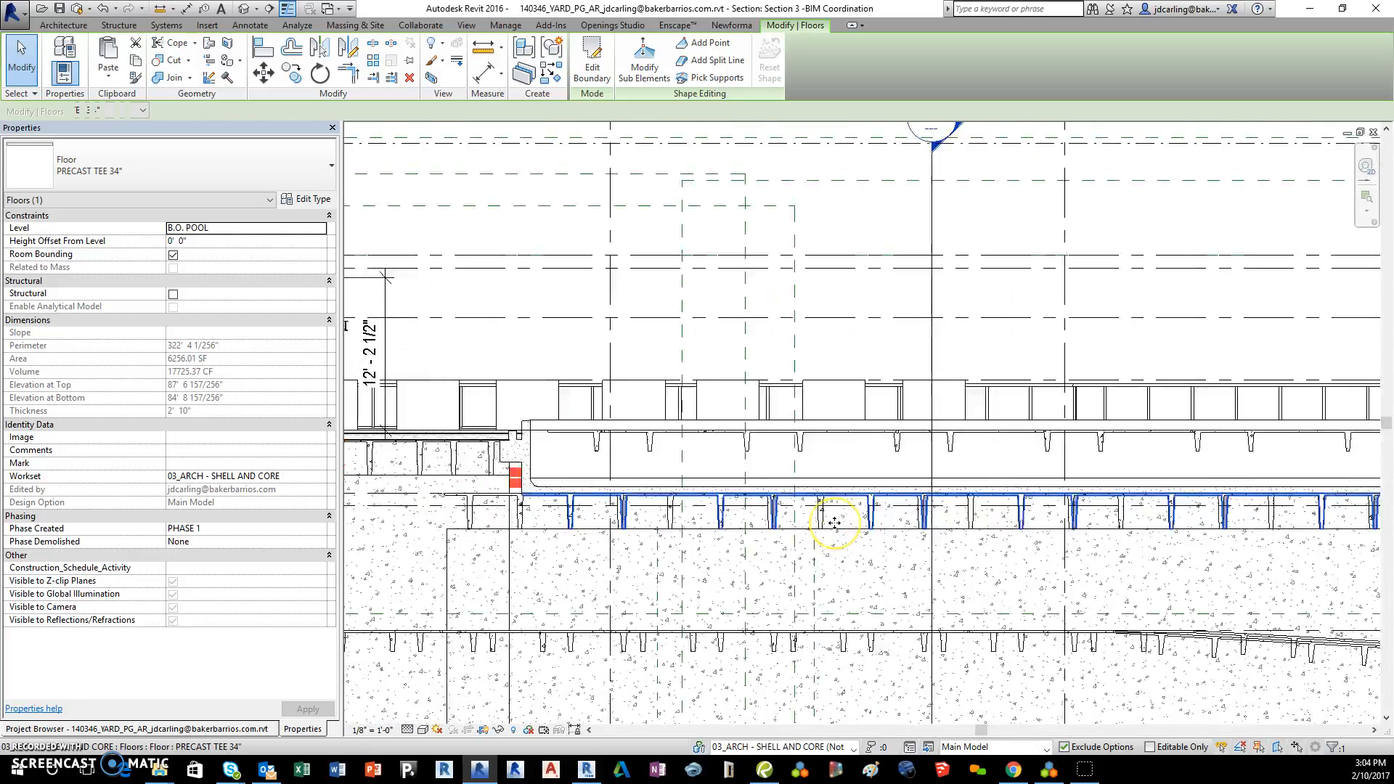
# Delete the AMENITY DECK level PRECAST TEE floor that cuts through the pool
pyautogui.scroll(-2, 835, 523)
pyautogui.moveTo(1208, 526); pyautogui.dragTo(1093, 468, button='middle')
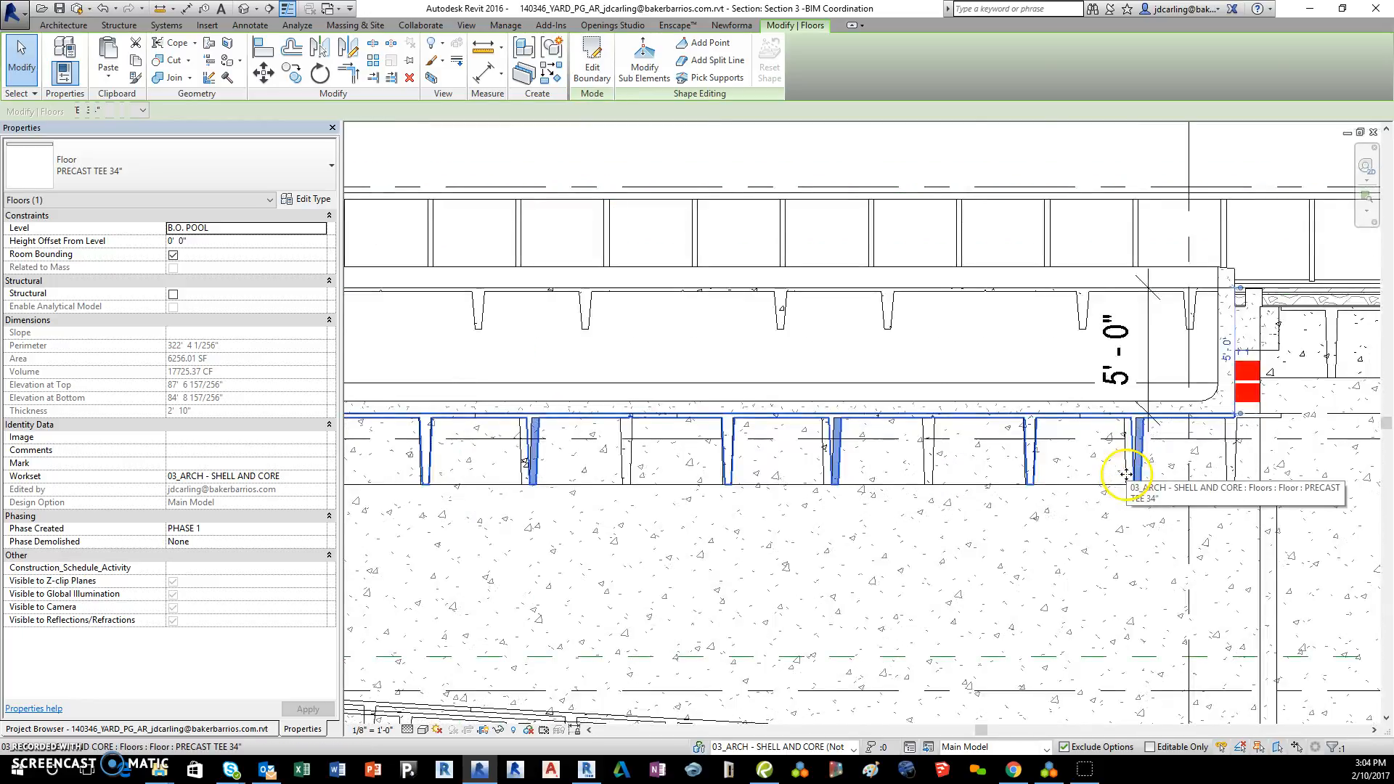
pyautogui.click(1079, 312)
pyautogui.press('Delete')
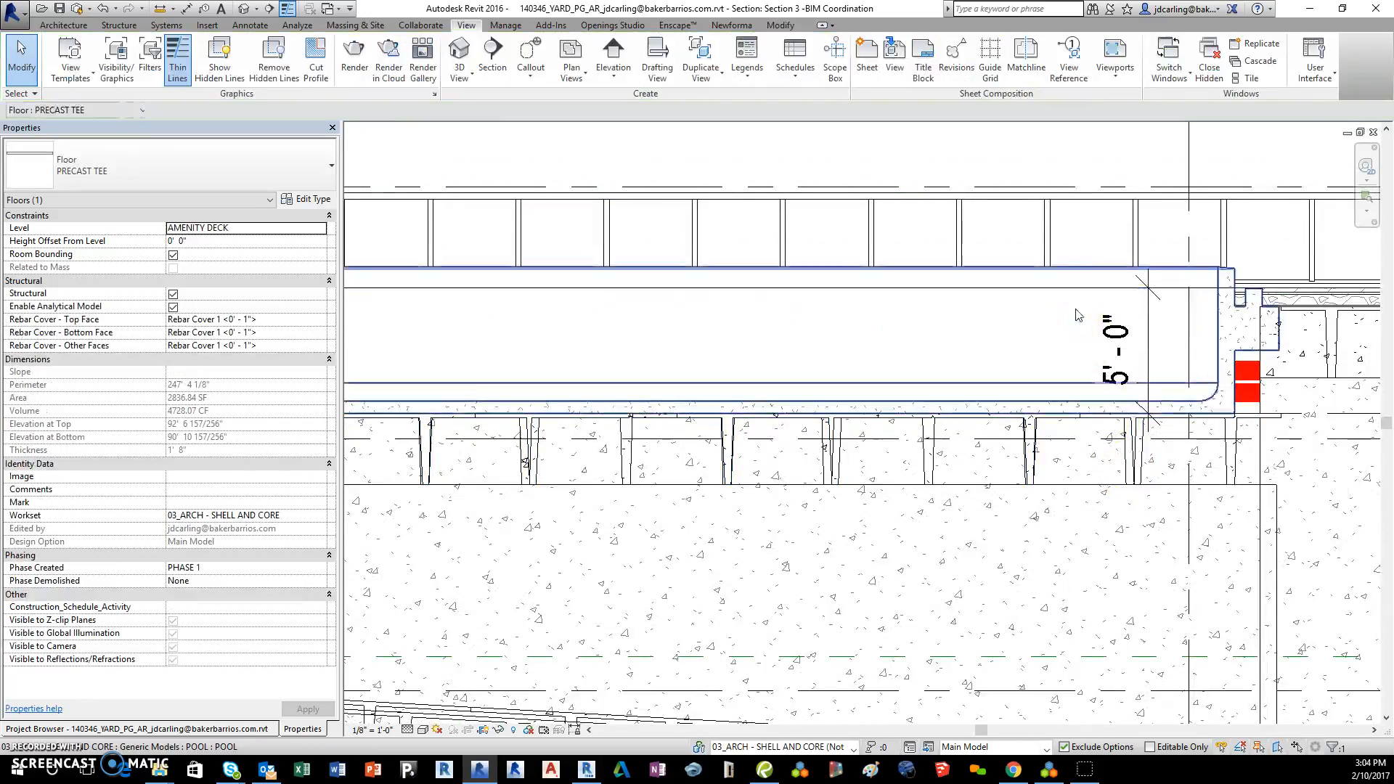
# Change the PARKING SURFACE floor under the pool paving beside the pool to the PRECAST TEE 34" type
pyautogui.moveTo(625, 498); pyautogui.dragTo(946, 532, button='middle')
pyautogui.scroll(-2, 946, 532)
pyautogui.moveTo(557, 495); pyautogui.dragTo(1184, 537, button='middle')
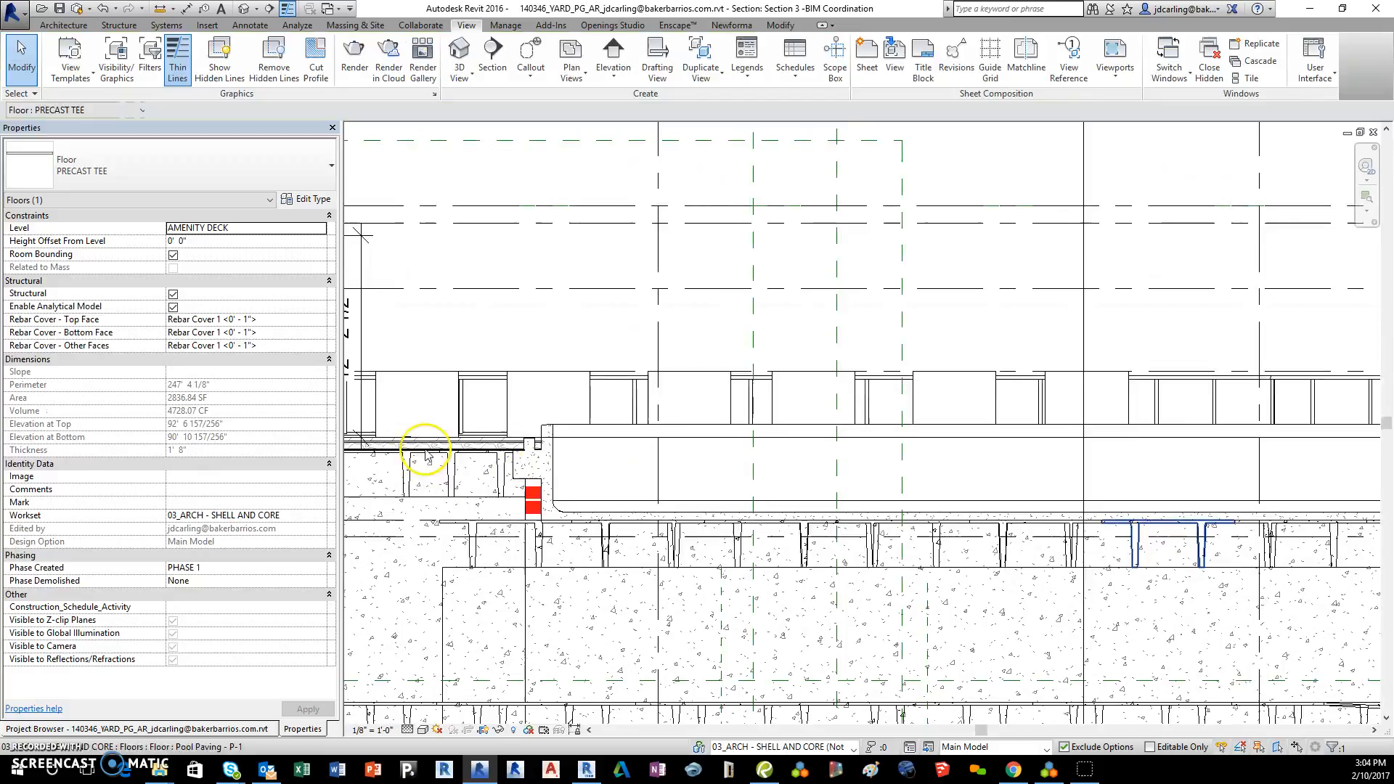
pyautogui.scroll(2, 429, 467)
pyautogui.scroll(2, 569, 482)
pyautogui.scroll(3, 693, 493)
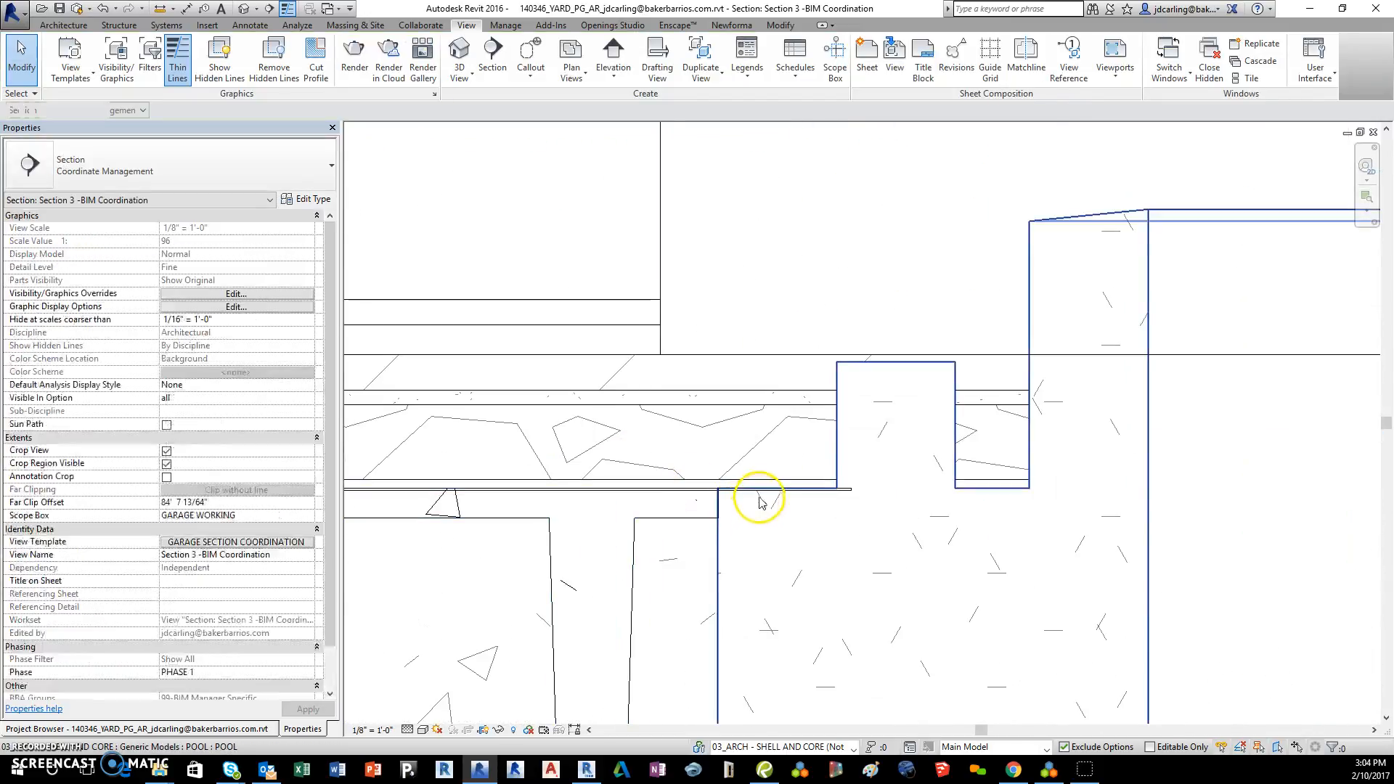
pyautogui.click(834, 489)
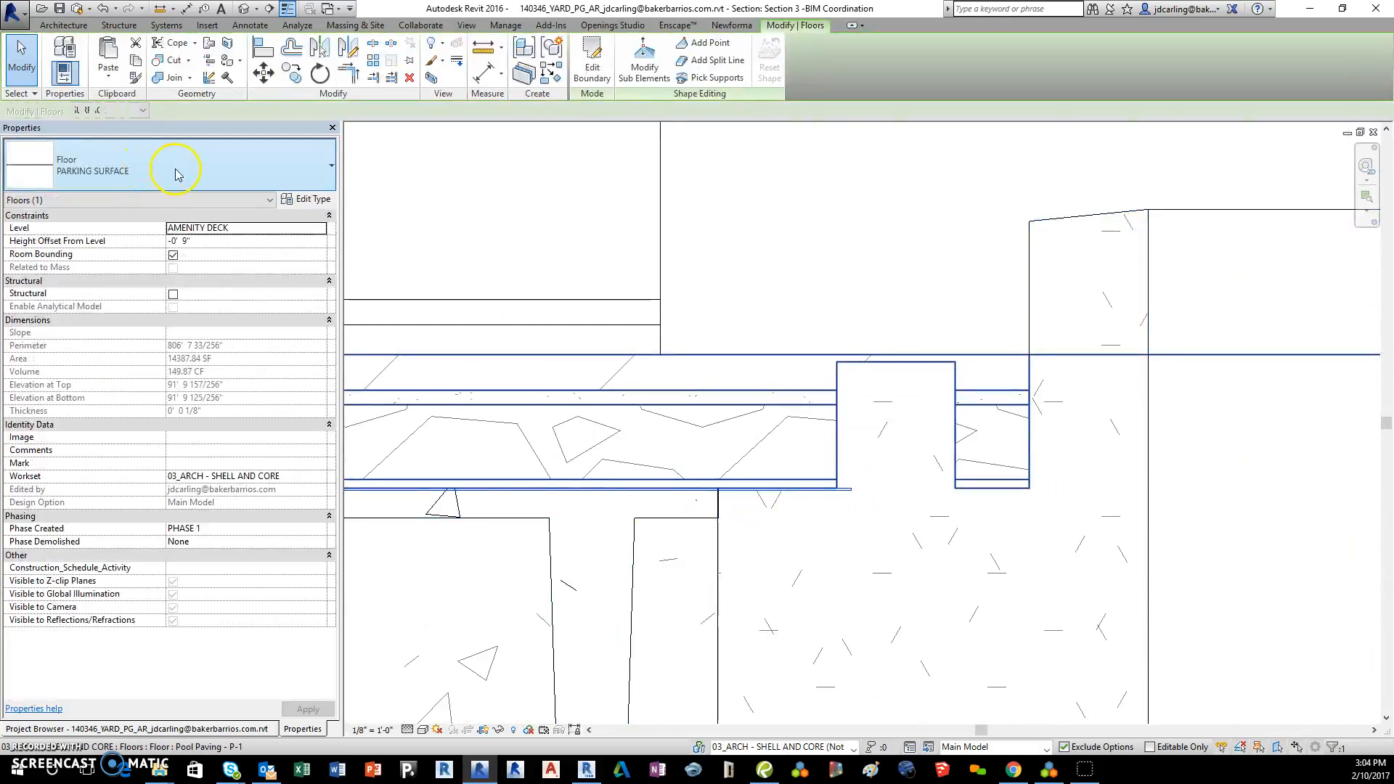
pyautogui.click(174, 174)
pyautogui.click(73, 405)
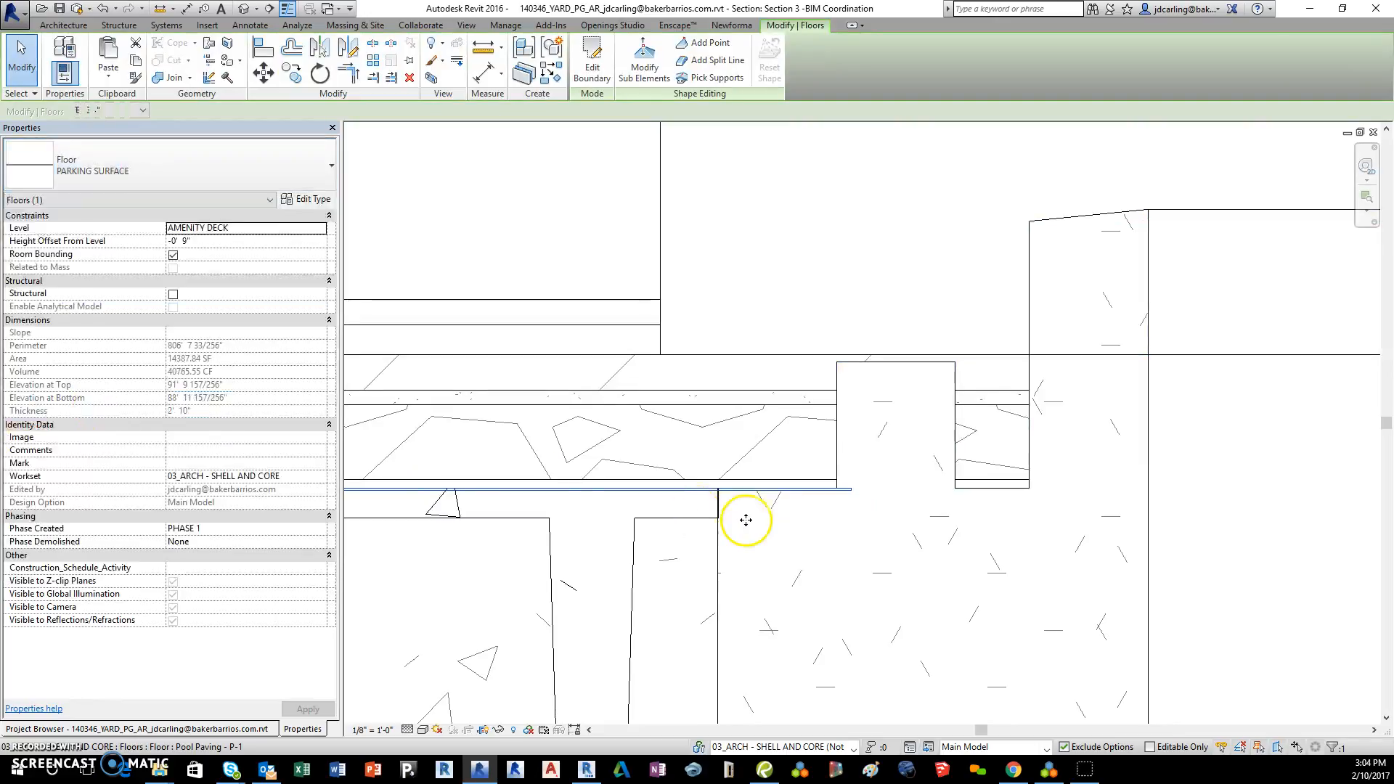
# Open the amenity deck floor's boundary sketch for editing in the Area Plan (Gross Building): AMENITY DECK view
pyautogui.scroll(-2, 759, 387)
pyautogui.scroll(-4, 758, 388)
pyautogui.moveTo(759, 392); pyautogui.dragTo(948, 410, button='middle')
pyautogui.click(591, 65)
pyautogui.moveTo(856, 441)
pyautogui.mouseDown()
pyautogui.moveTo(851, 495)
pyautogui.moveTo(864, 425)
pyautogui.mouseUp()
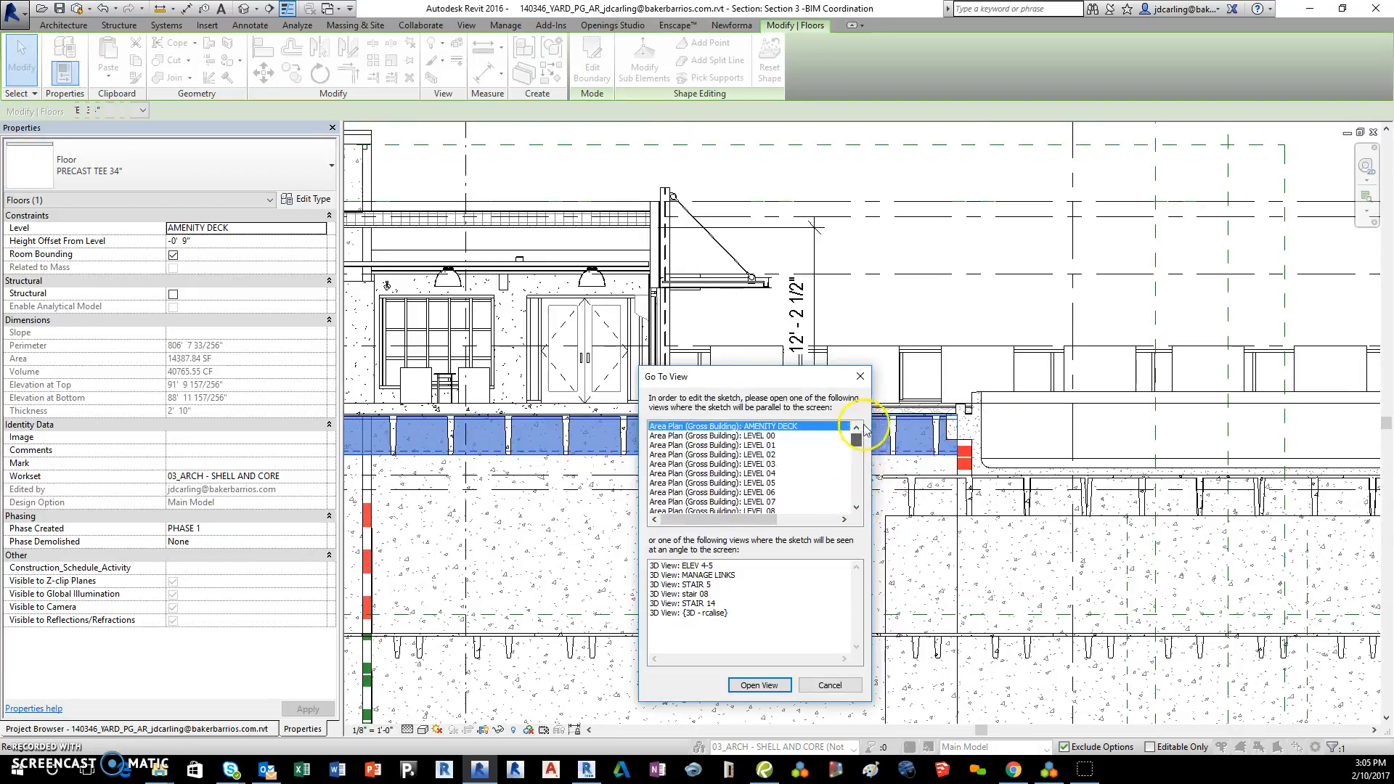
pyautogui.click(759, 685)
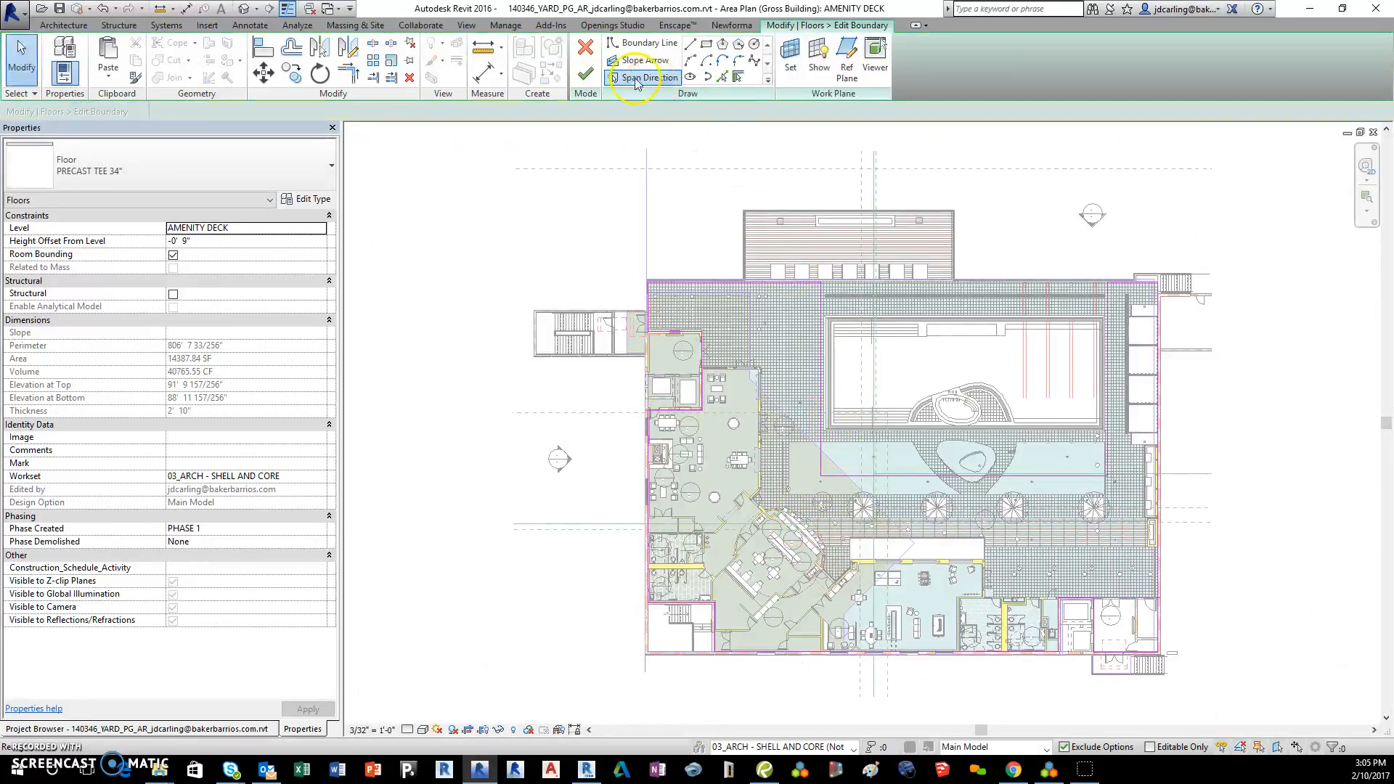
# Redefine the amenity deck floor's span direction, finish the sketch without attaching walls, and return to the section
pyautogui.click(636, 79)
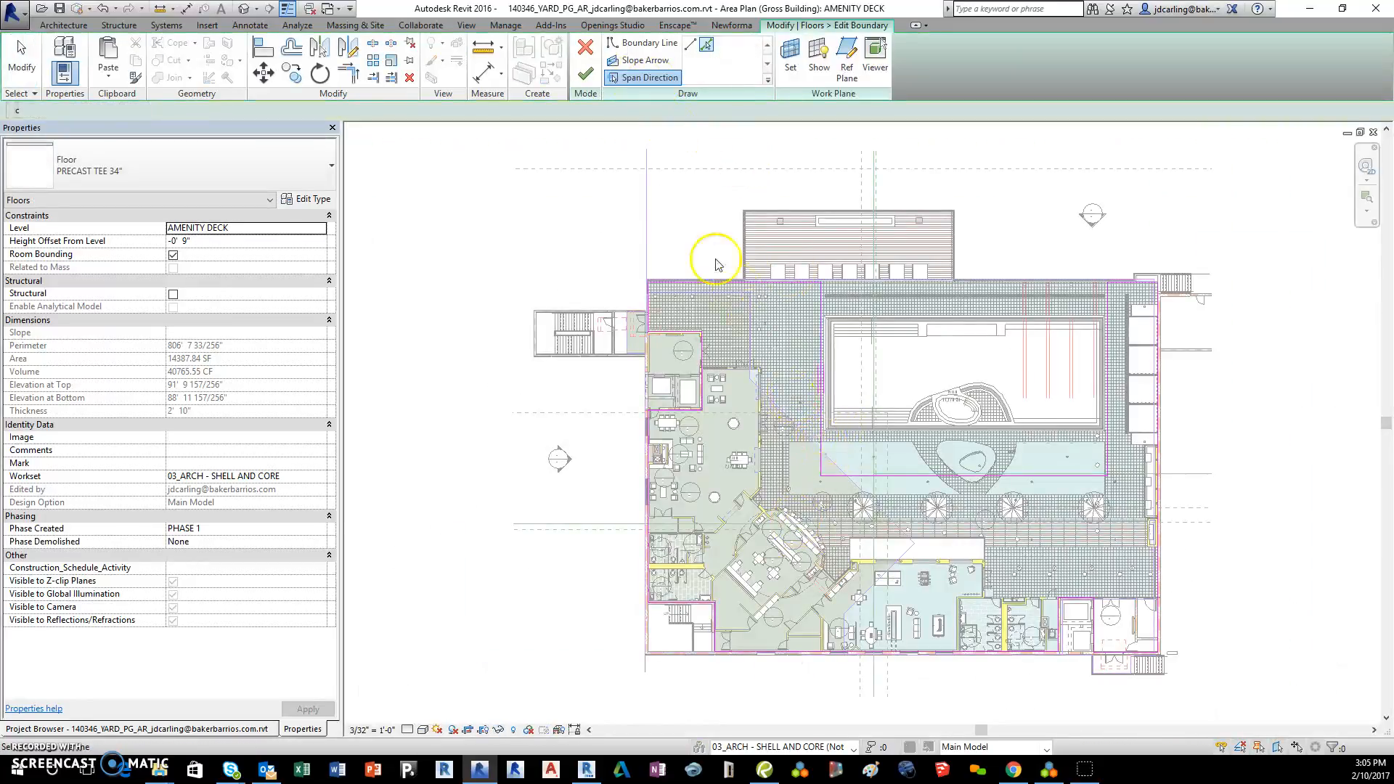
pyautogui.click(589, 81)
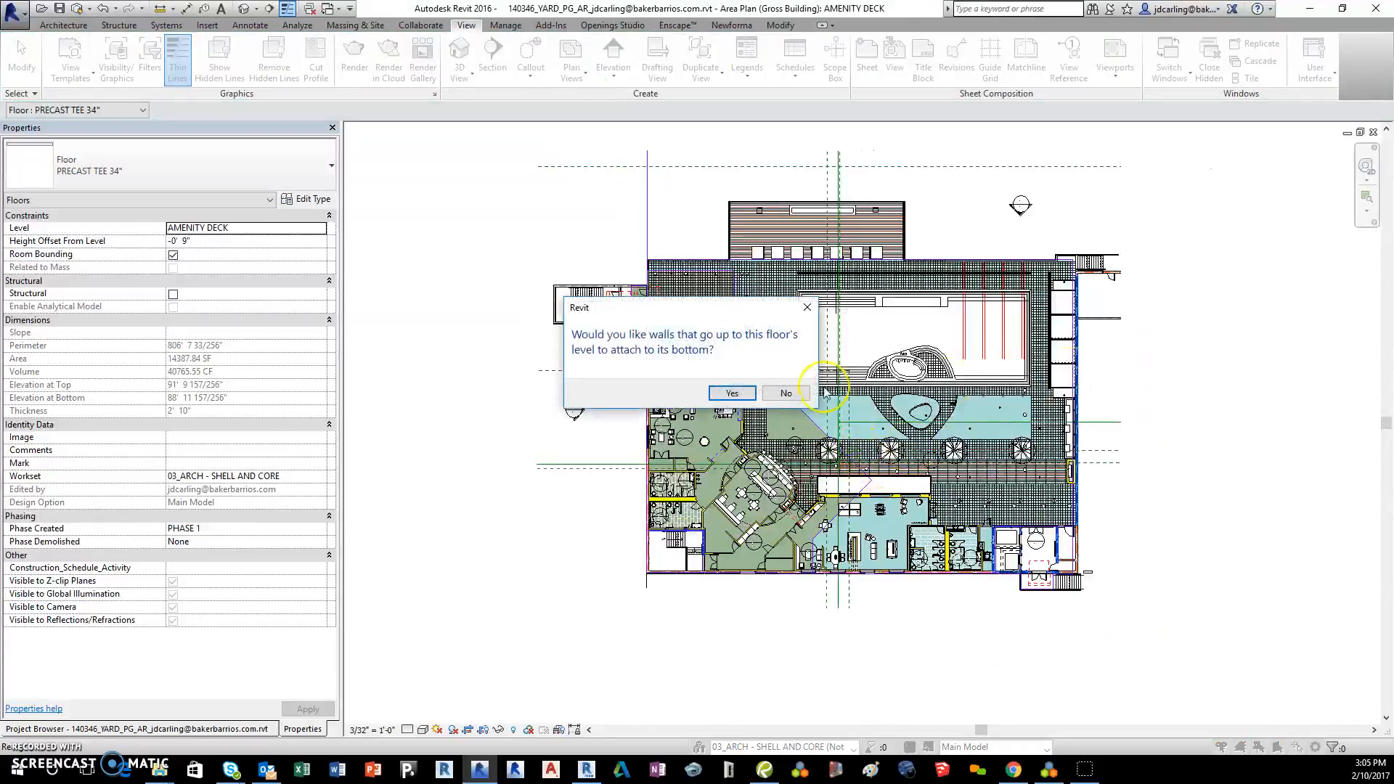
pyautogui.click(785, 393)
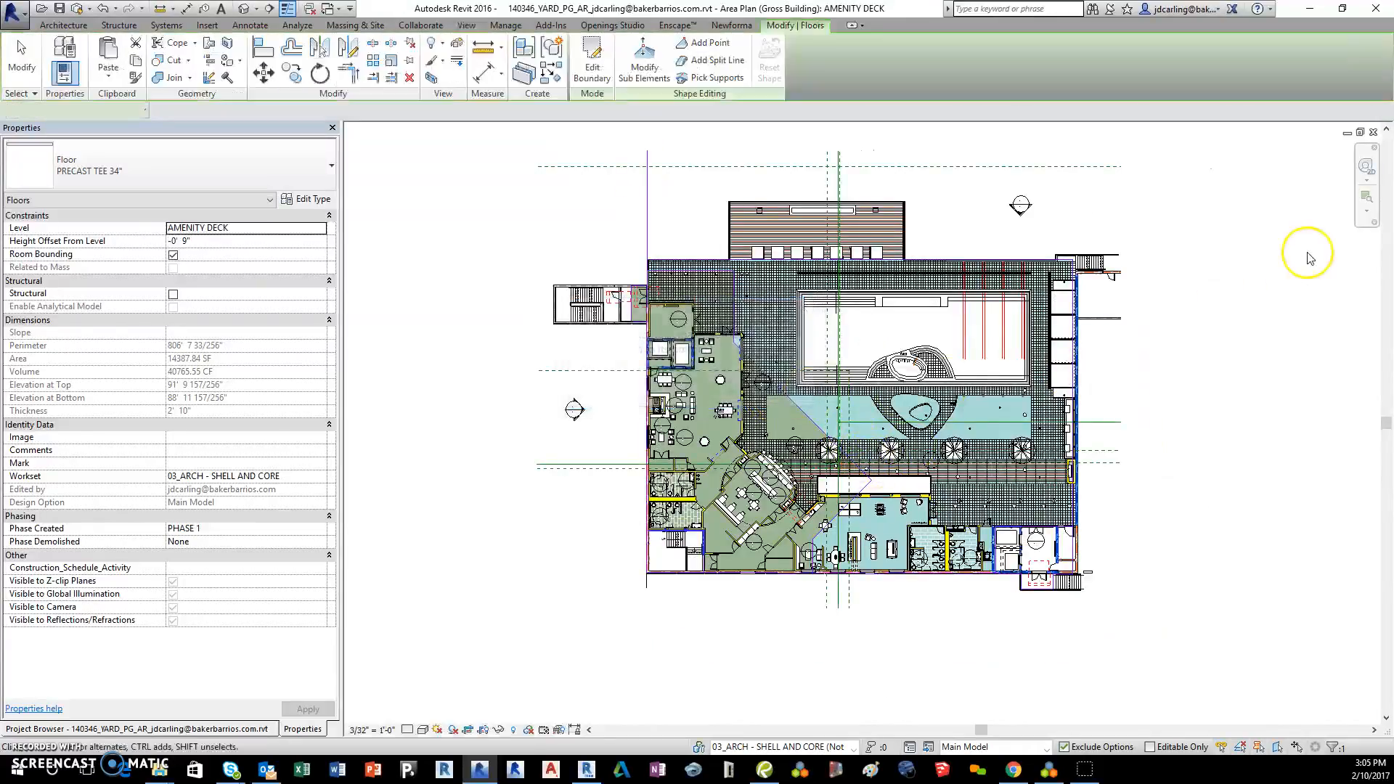
pyautogui.click(1373, 132)
pyautogui.press('Escape')
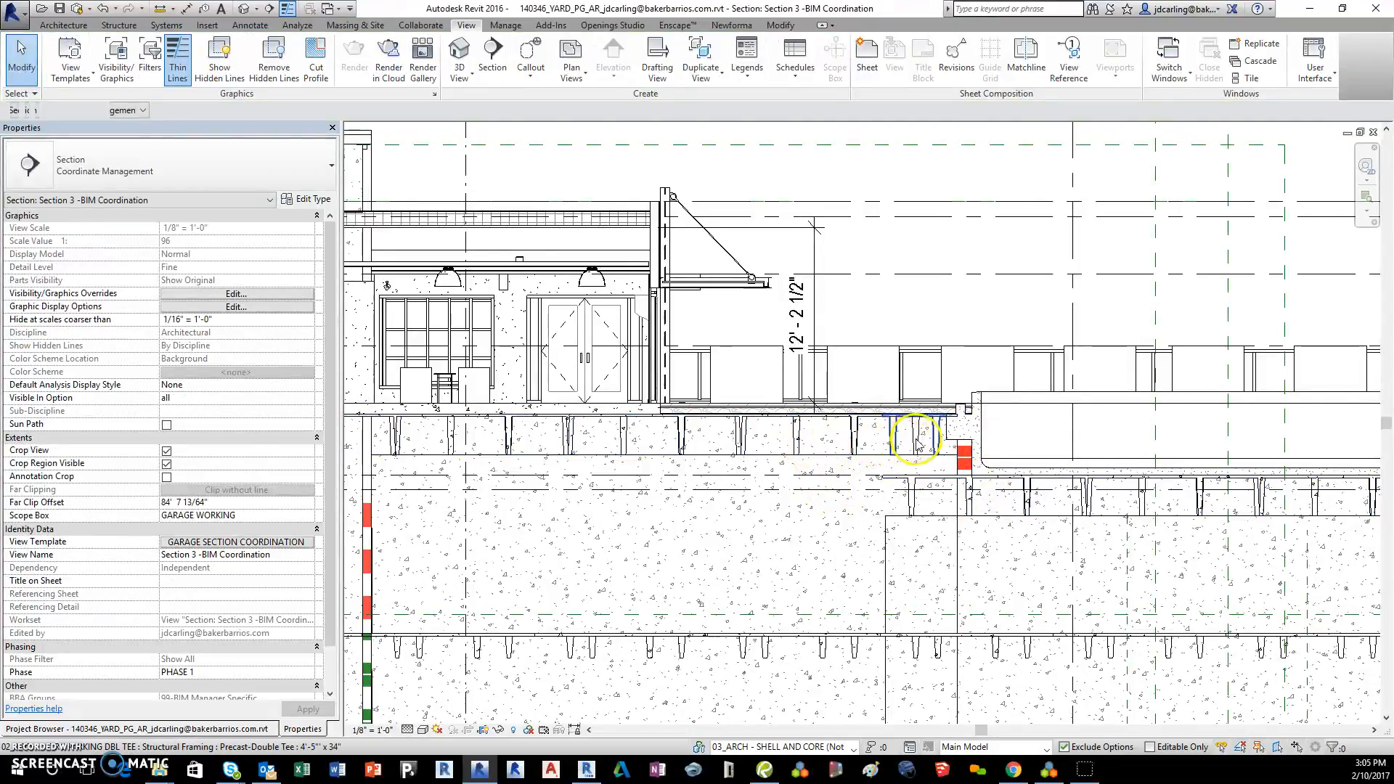
# Delete the 4'-5" x 34" Precast-Double Tee framing piece under the amenity deck next to the pool
pyautogui.click(825, 444)
pyautogui.moveTo(825, 445)
pyautogui.mouseDown(button='middle')
pyautogui.moveTo(1265, 459)
pyautogui.moveTo(983, 466)
pyautogui.moveTo(1042, 445)
pyautogui.moveTo(1049, 459)
pyautogui.mouseUp(button='middle')
pyautogui.press('Escape')
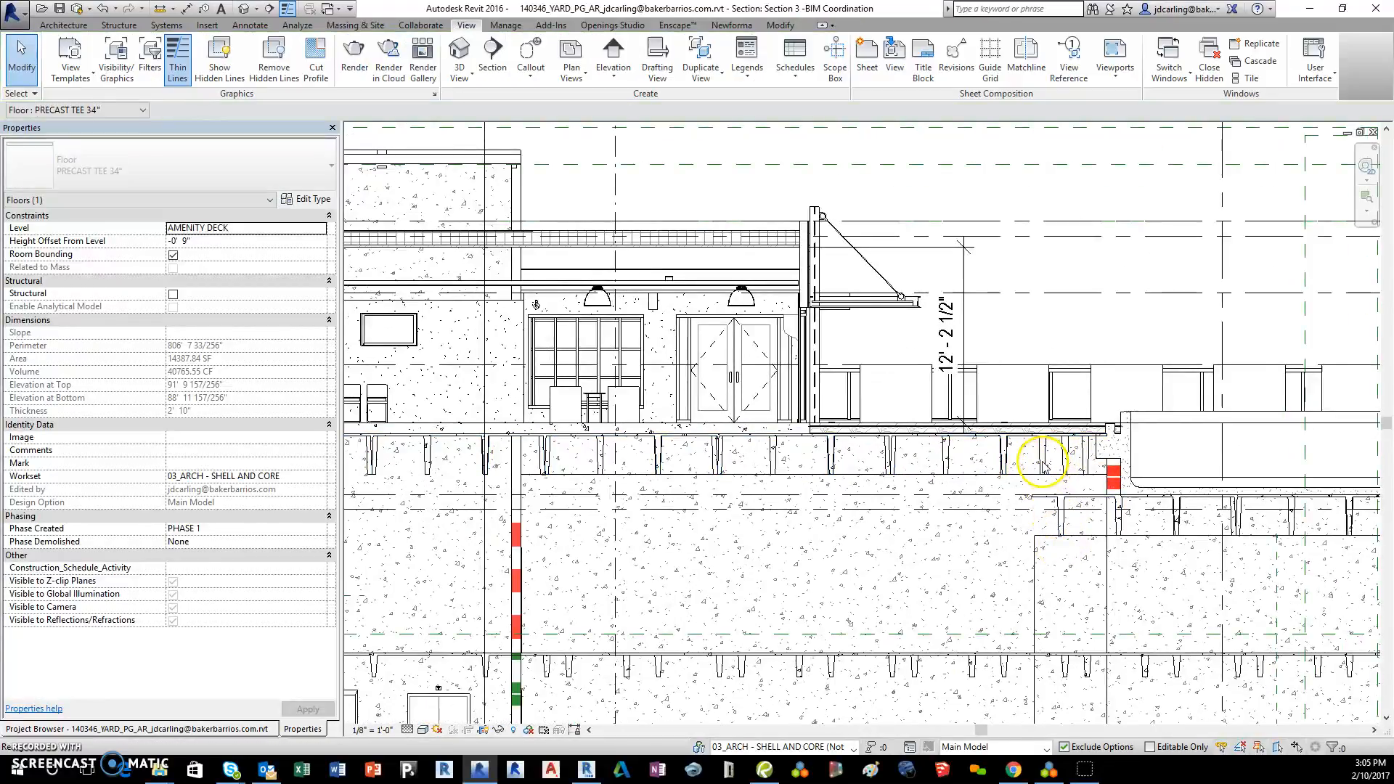
pyautogui.click(1044, 464)
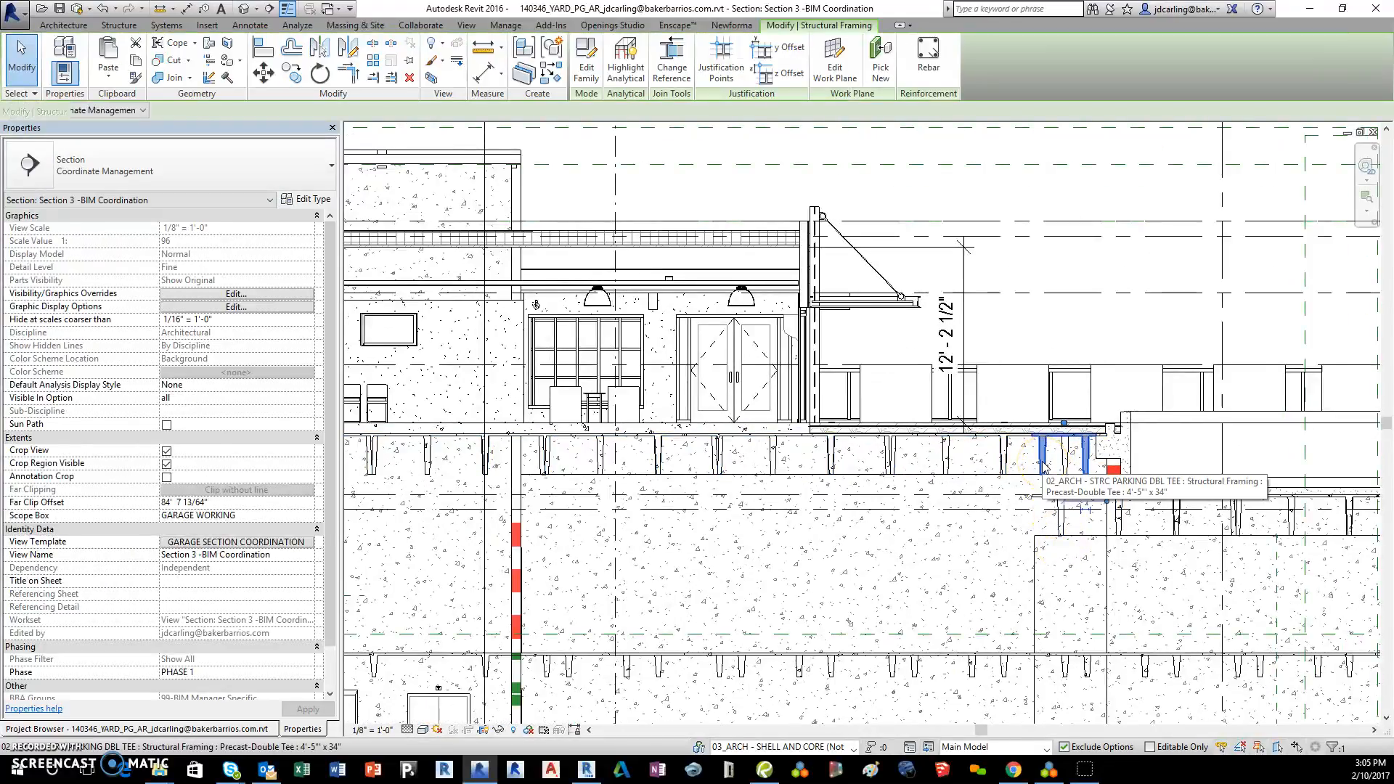
# Select all 8' x 34" Precast-Double Tee framing instances visible in the section and delete them
pyautogui.click(1003, 468)
pyautogui.rightClick(1000, 467)
pyautogui.moveTo(1079, 298)
pyautogui.click(1243, 309)
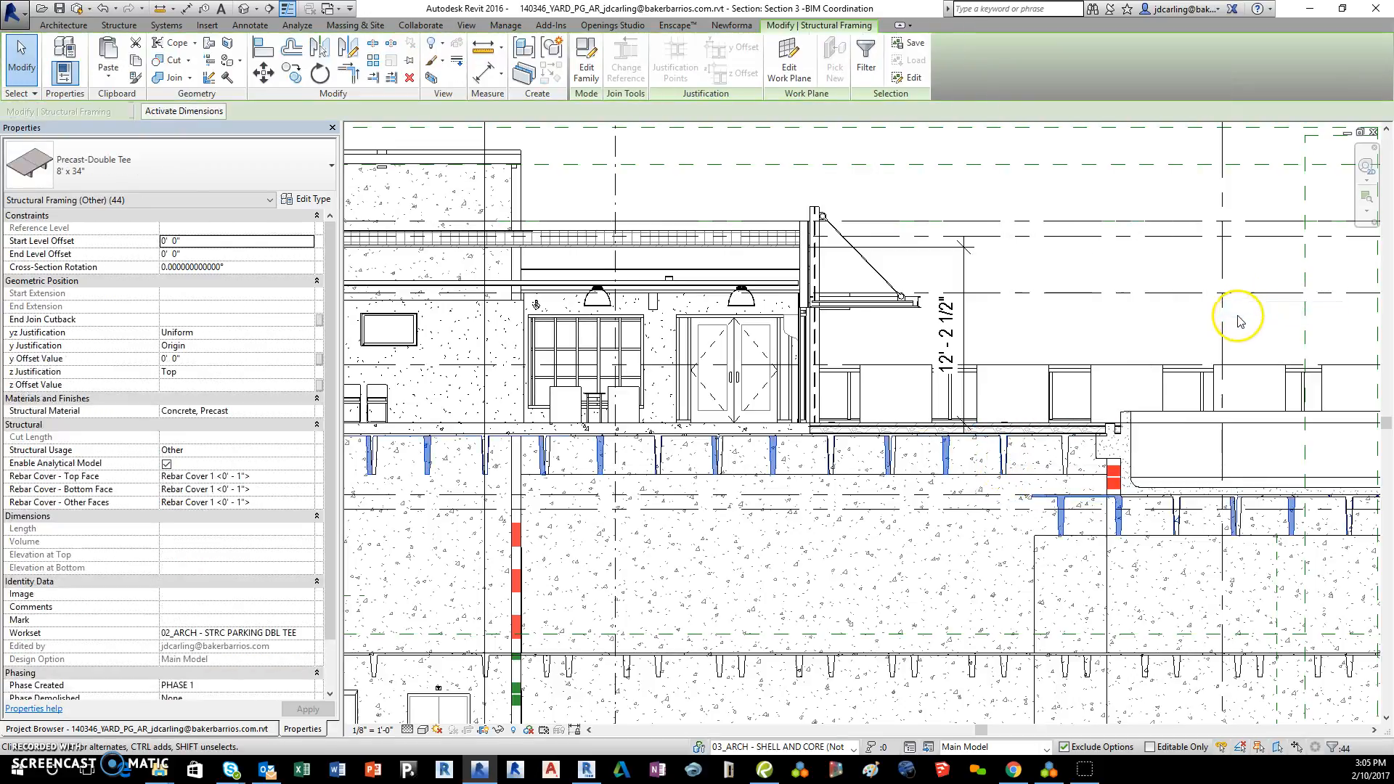
pyautogui.press('Escape')
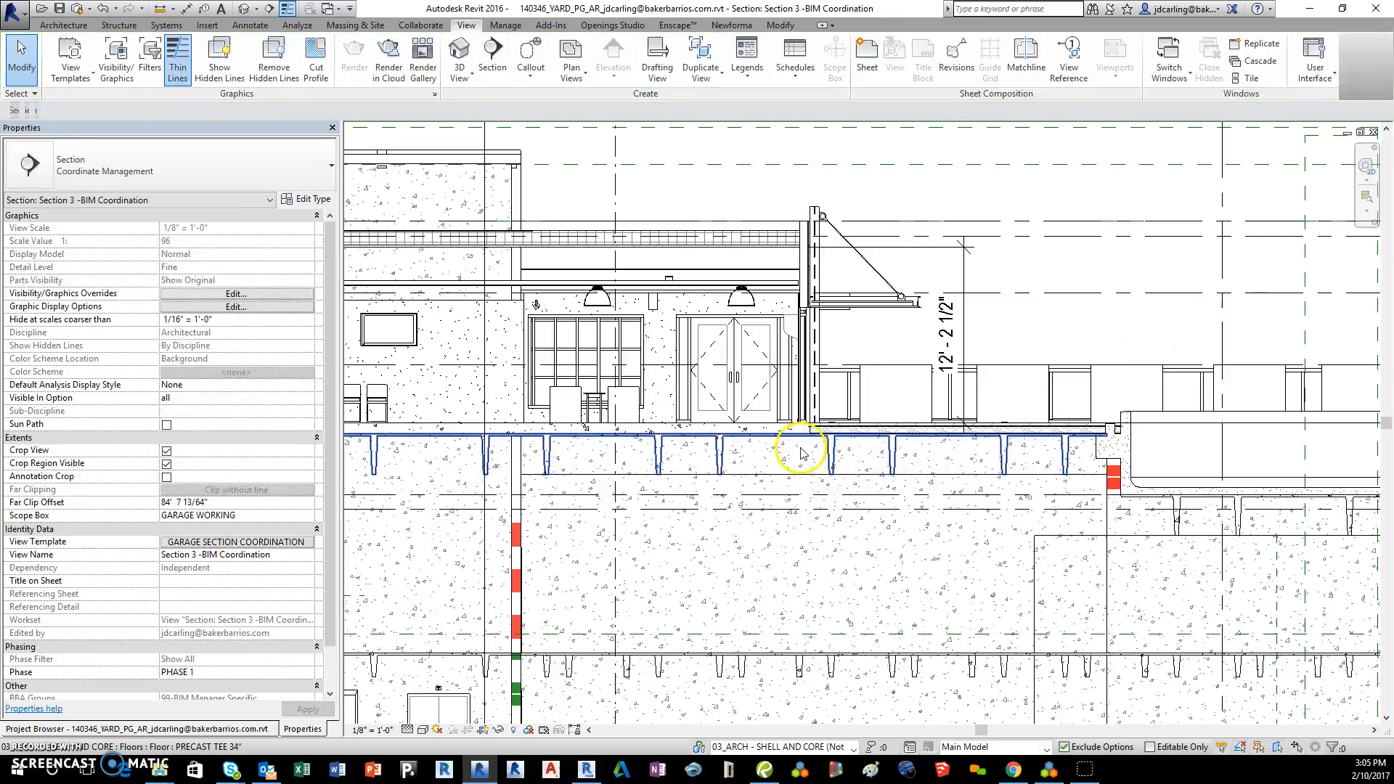
pyautogui.scroll(1, 1213, 560)
pyautogui.moveTo(1213, 560); pyautogui.dragTo(956, 537, button='middle')
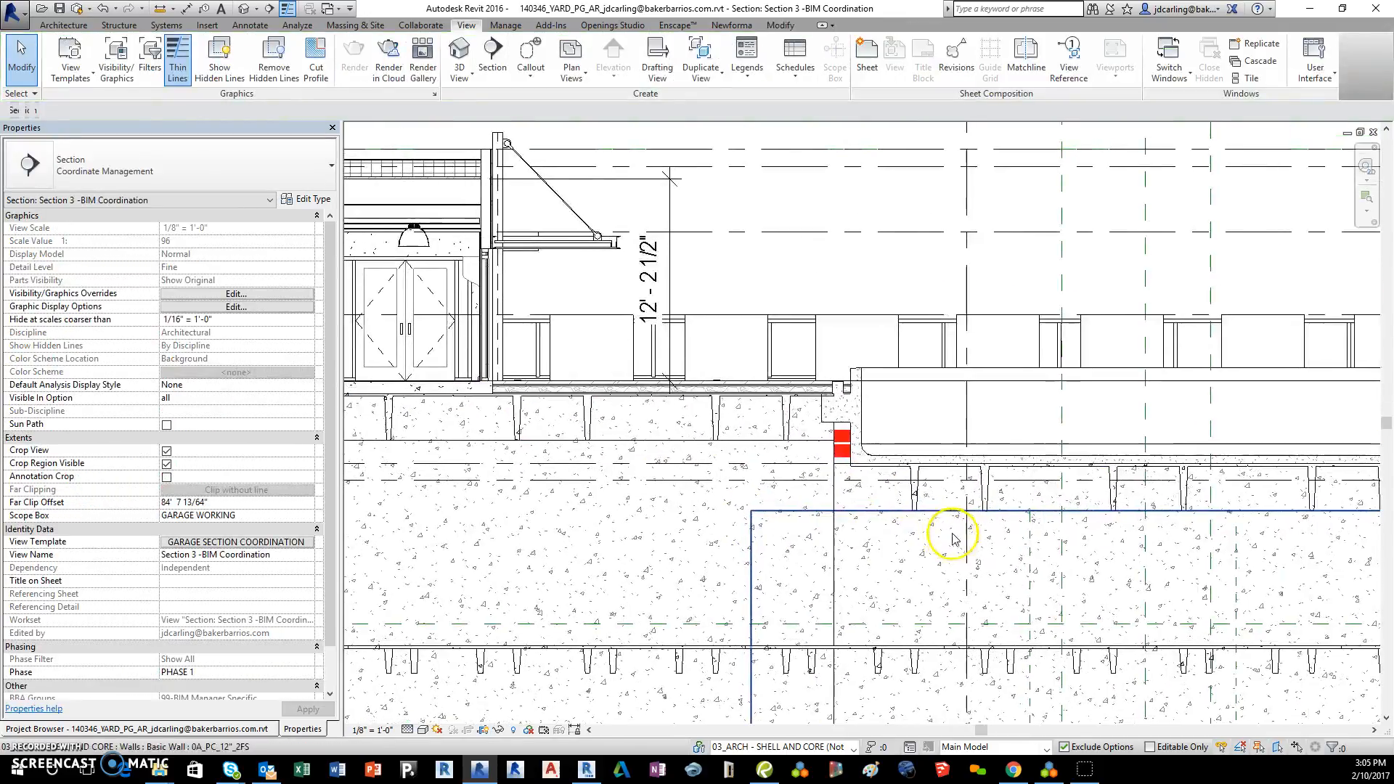
# Select all 12' x 20" Precast-Double Tee framing instances in the entire project and delete them
pyautogui.click(790, 423)
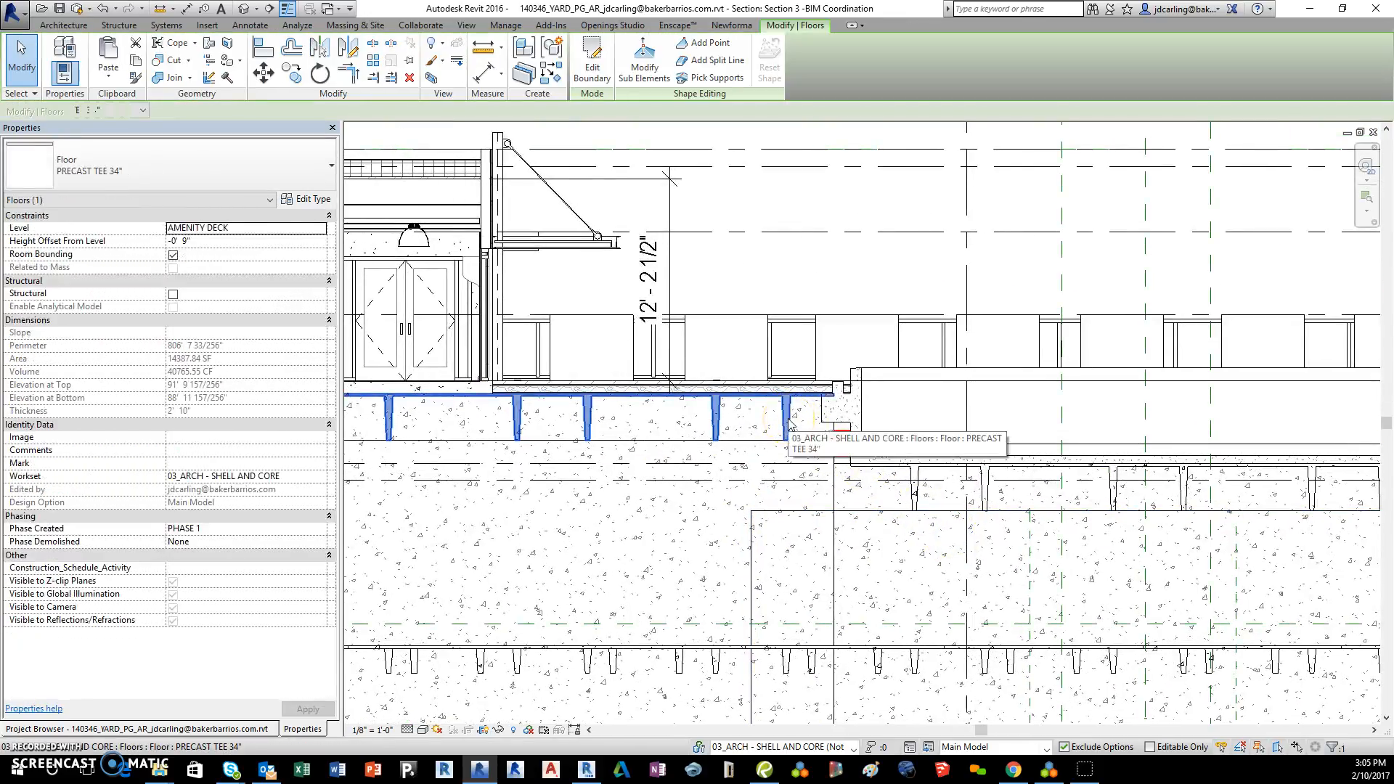
pyautogui.scroll(-2, 798, 421)
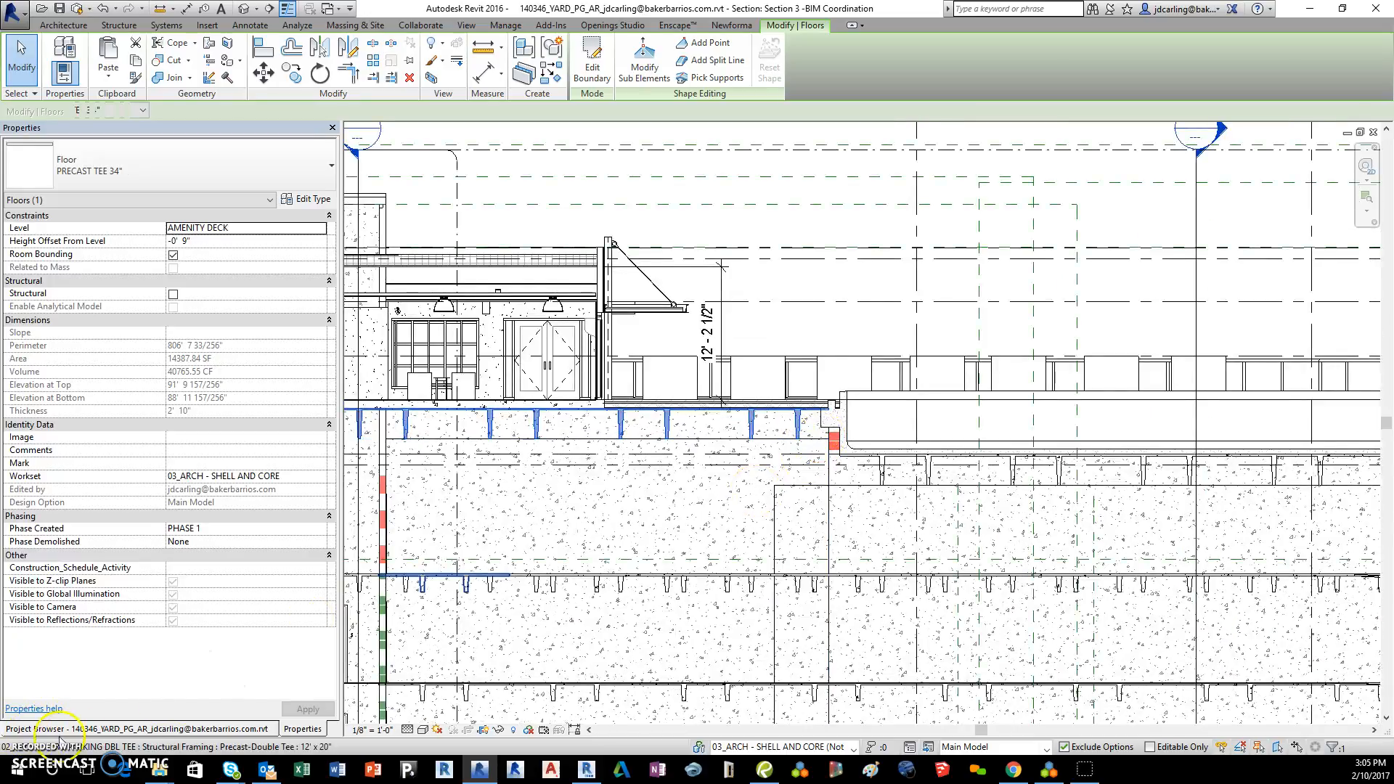
pyautogui.scroll(-1, 904, 541)
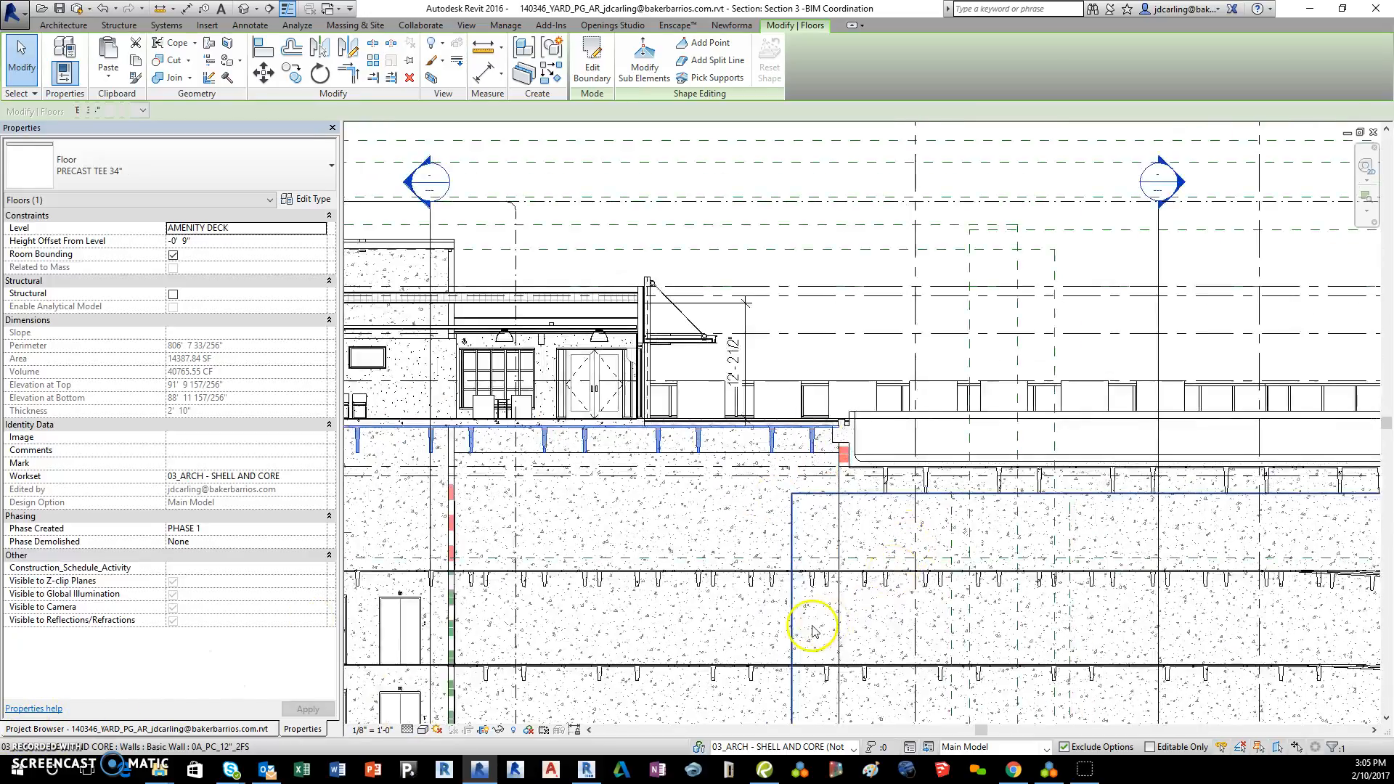
pyautogui.rightClick(829, 587)
pyautogui.moveTo(893, 414)
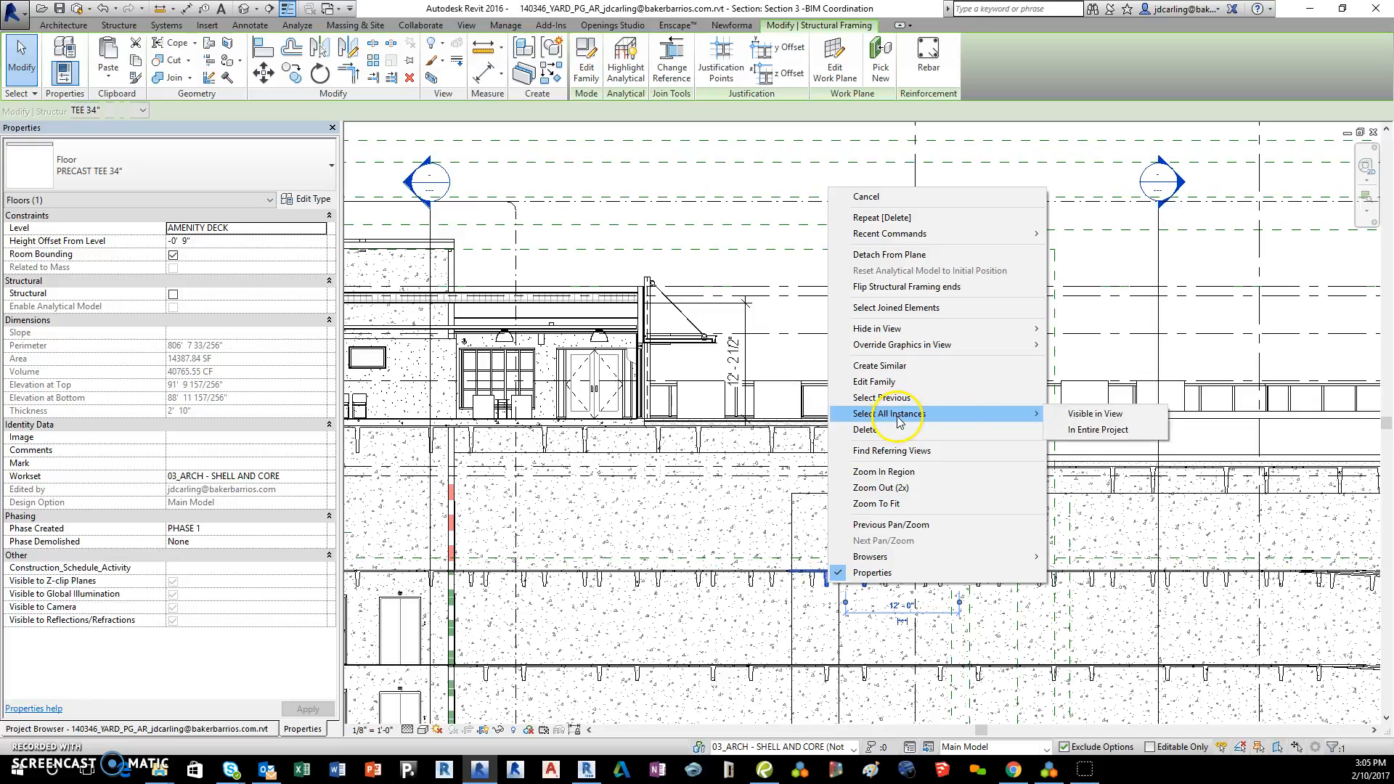
pyautogui.click(1059, 430)
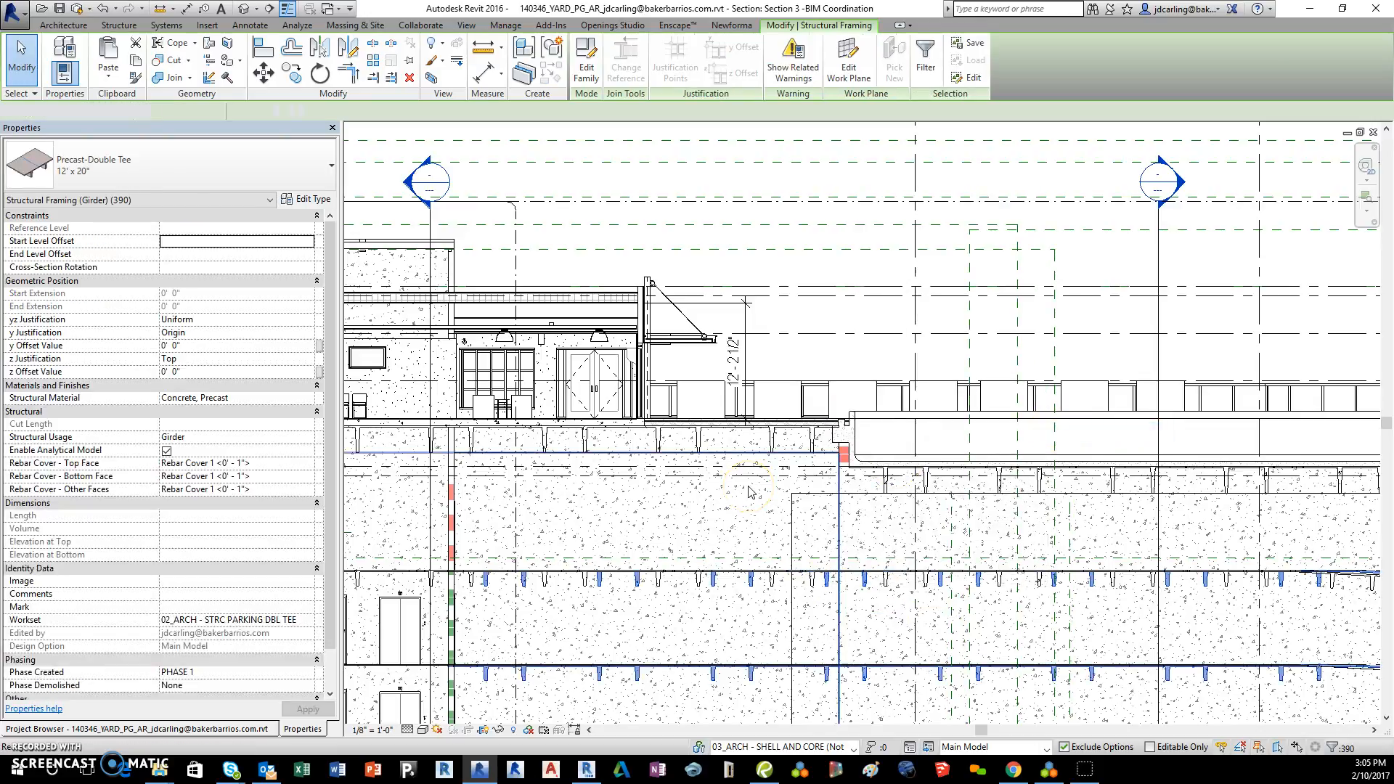
pyautogui.press('Escape')
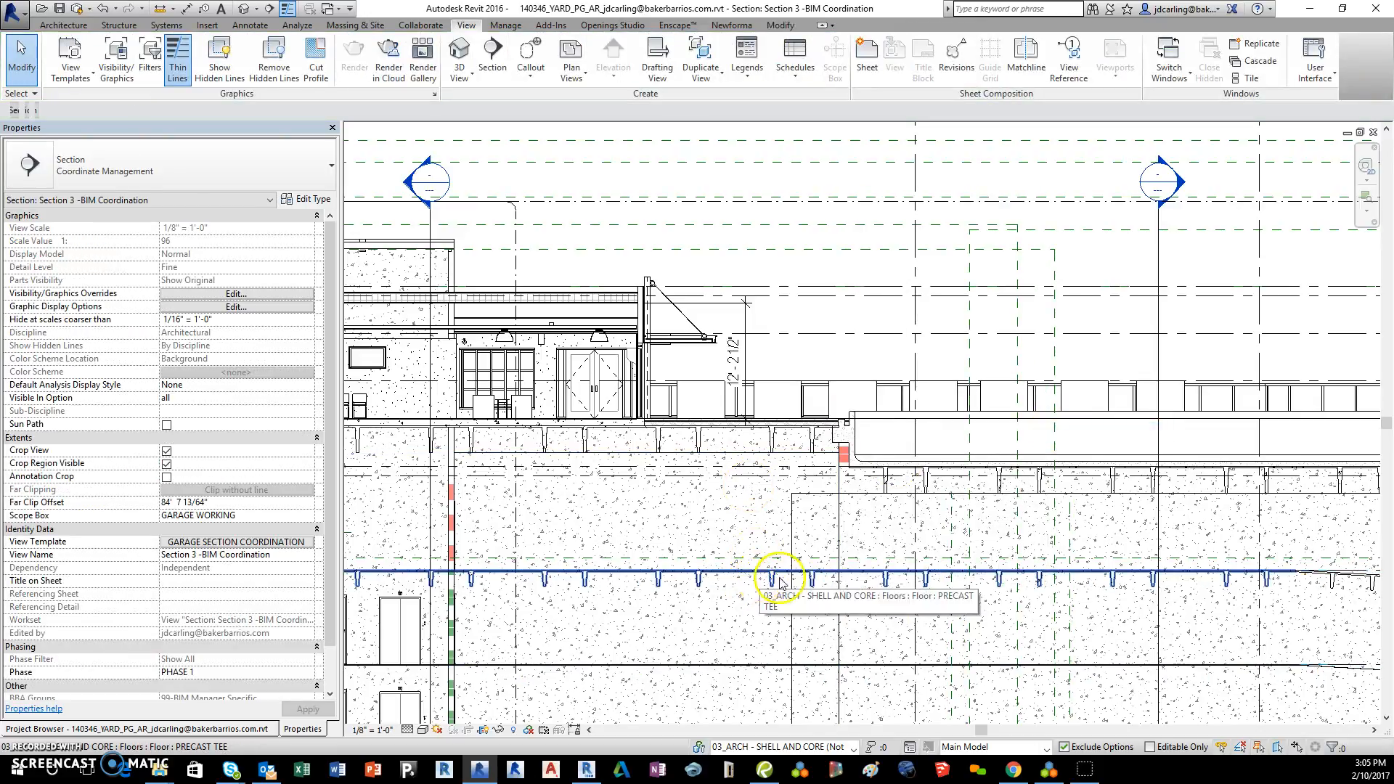
# Select all PARKING SURFACE floors in the entire project and change their type to PRECAST TEE
pyautogui.moveTo(1080, 571); pyautogui.dragTo(787, 509, button='middle')
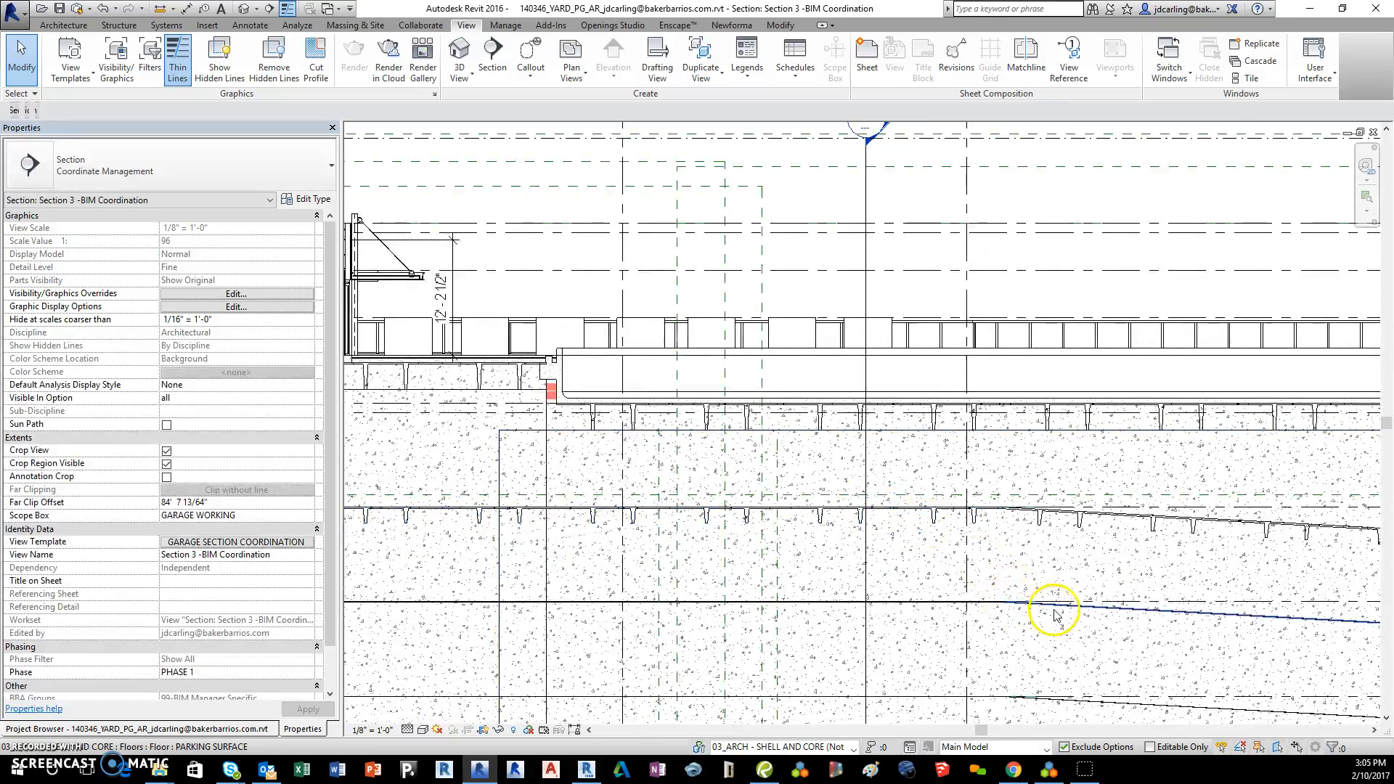
pyautogui.rightClick(1058, 614)
pyautogui.moveTo(1122, 402)
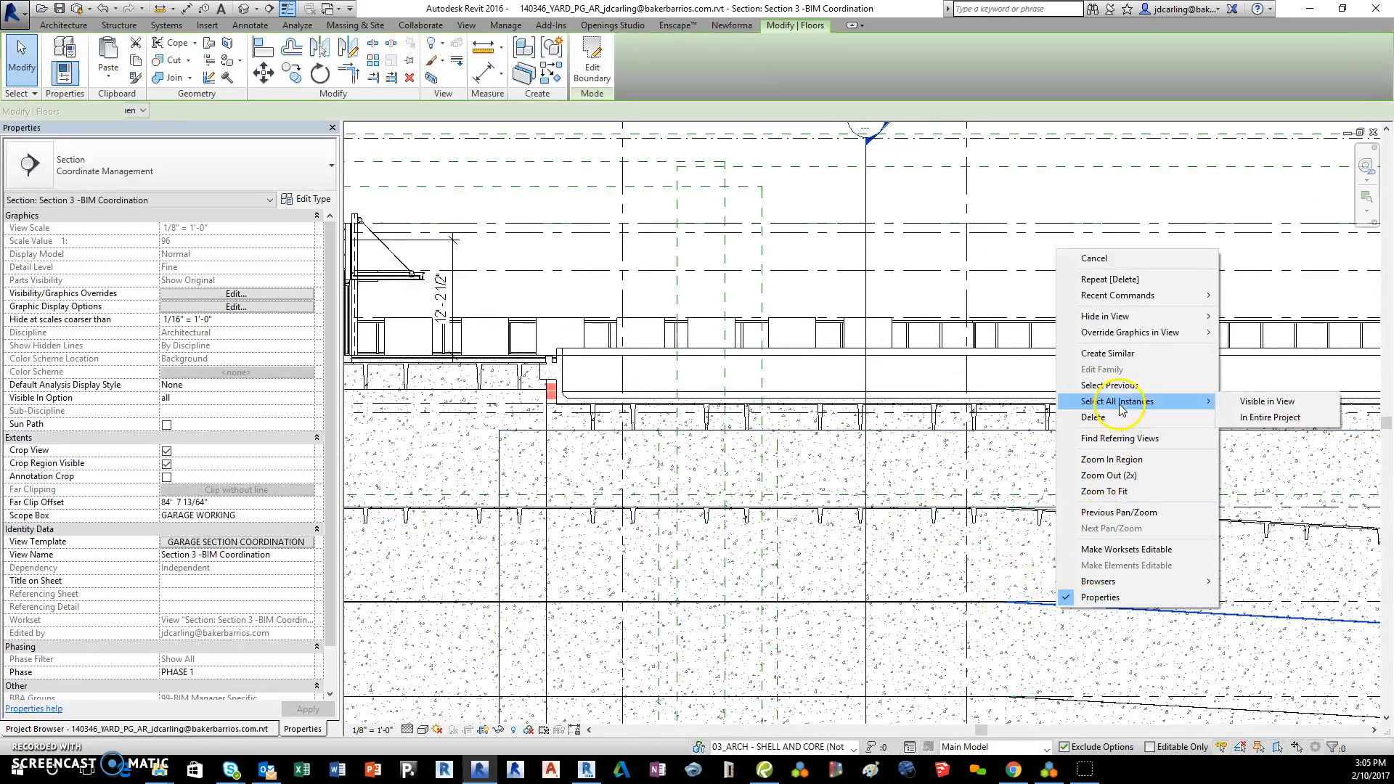
pyautogui.click(1234, 416)
pyautogui.click(177, 173)
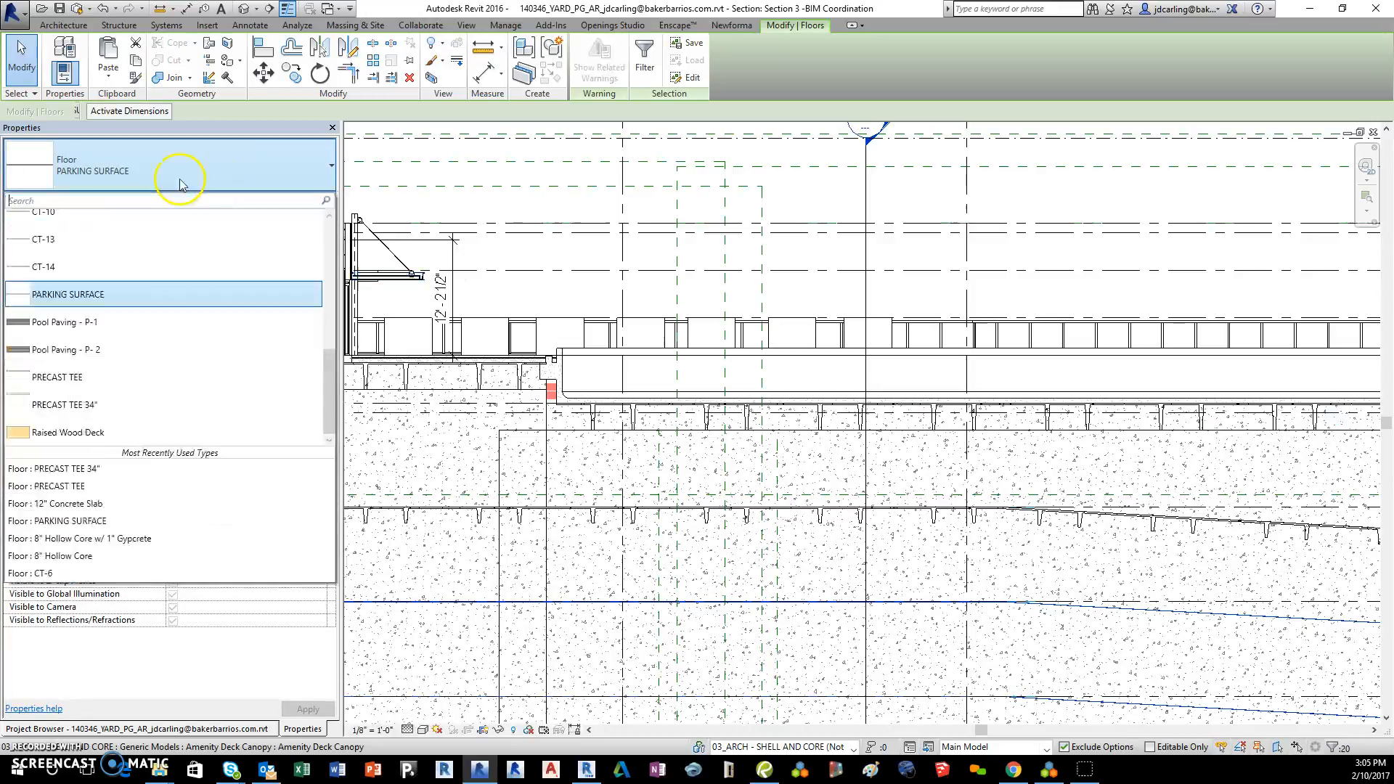
pyautogui.click(102, 377)
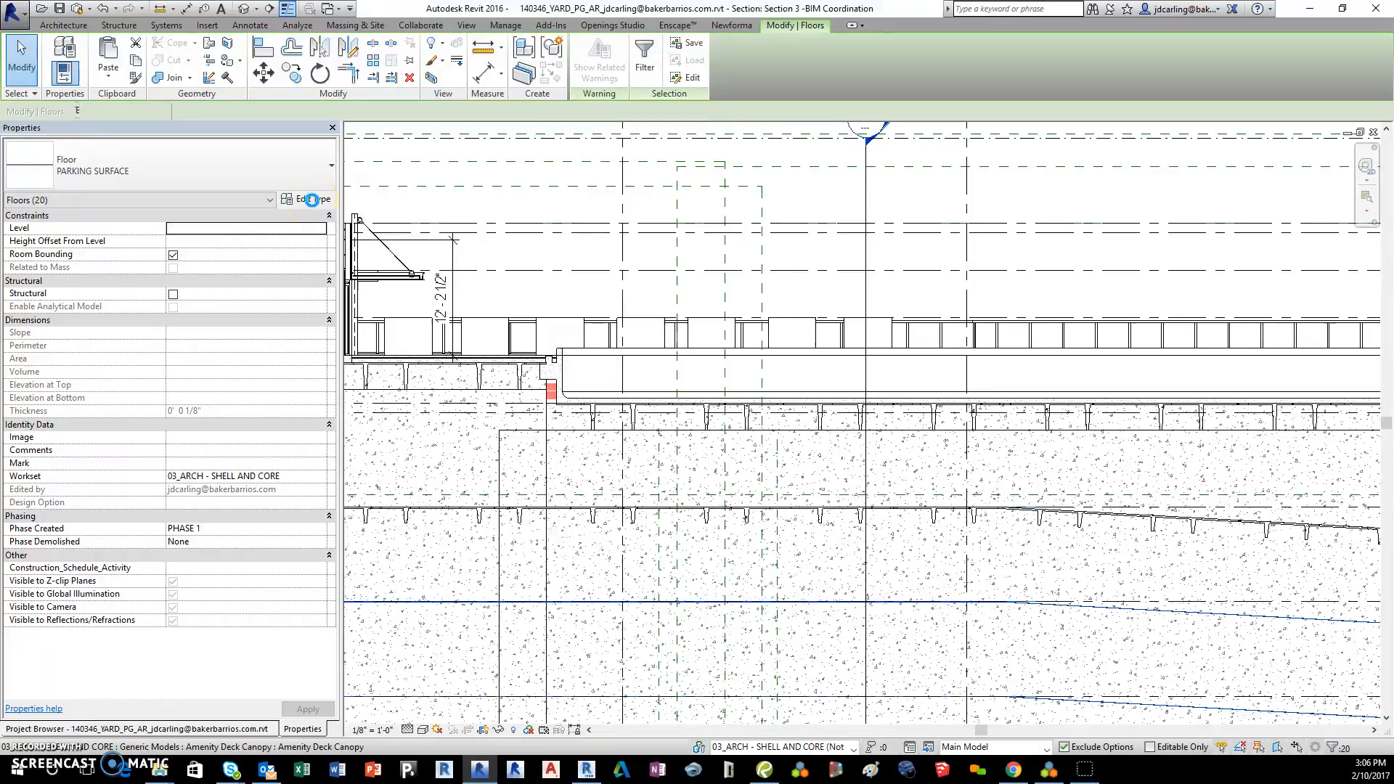
# Rename the PRECAST TEE floor type as PRECAST TEE 20"
pyautogui.click(313, 201)
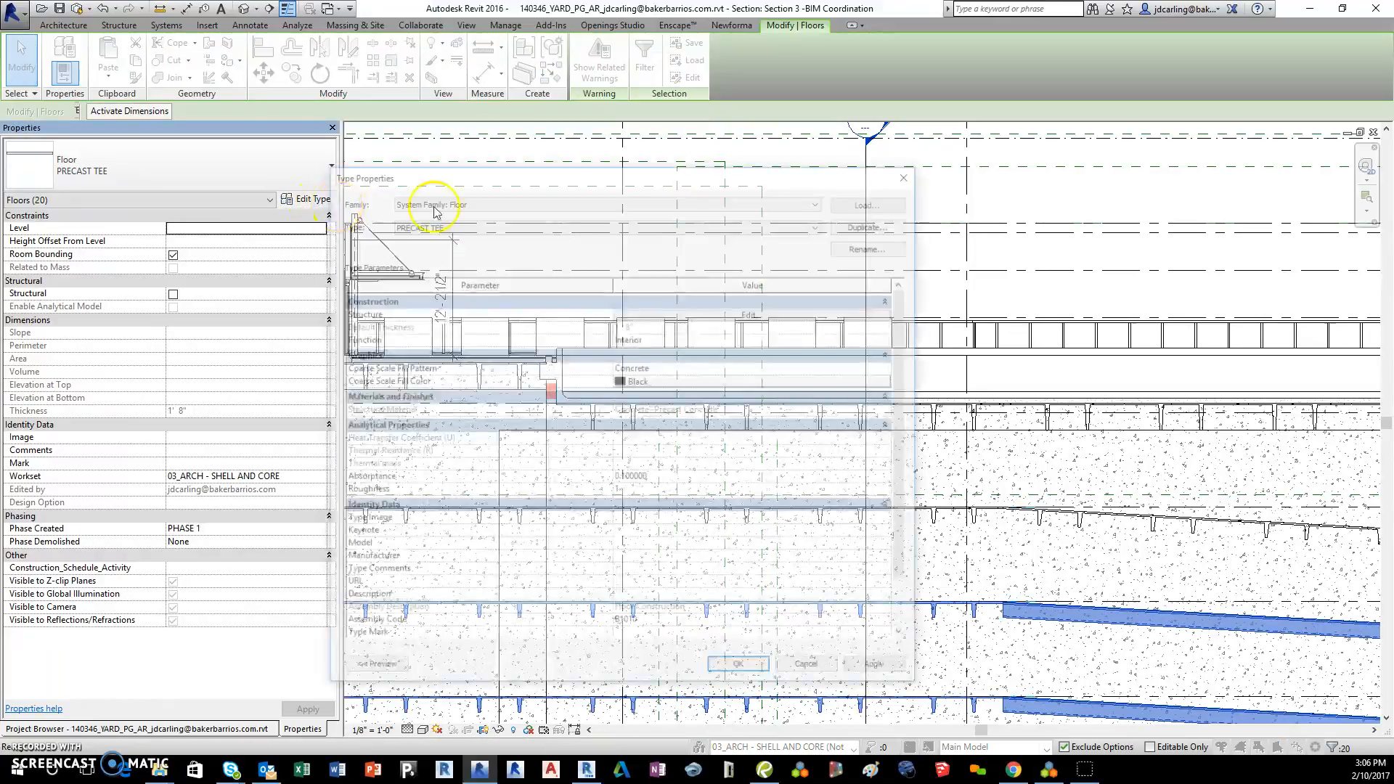
pyautogui.click(896, 245)
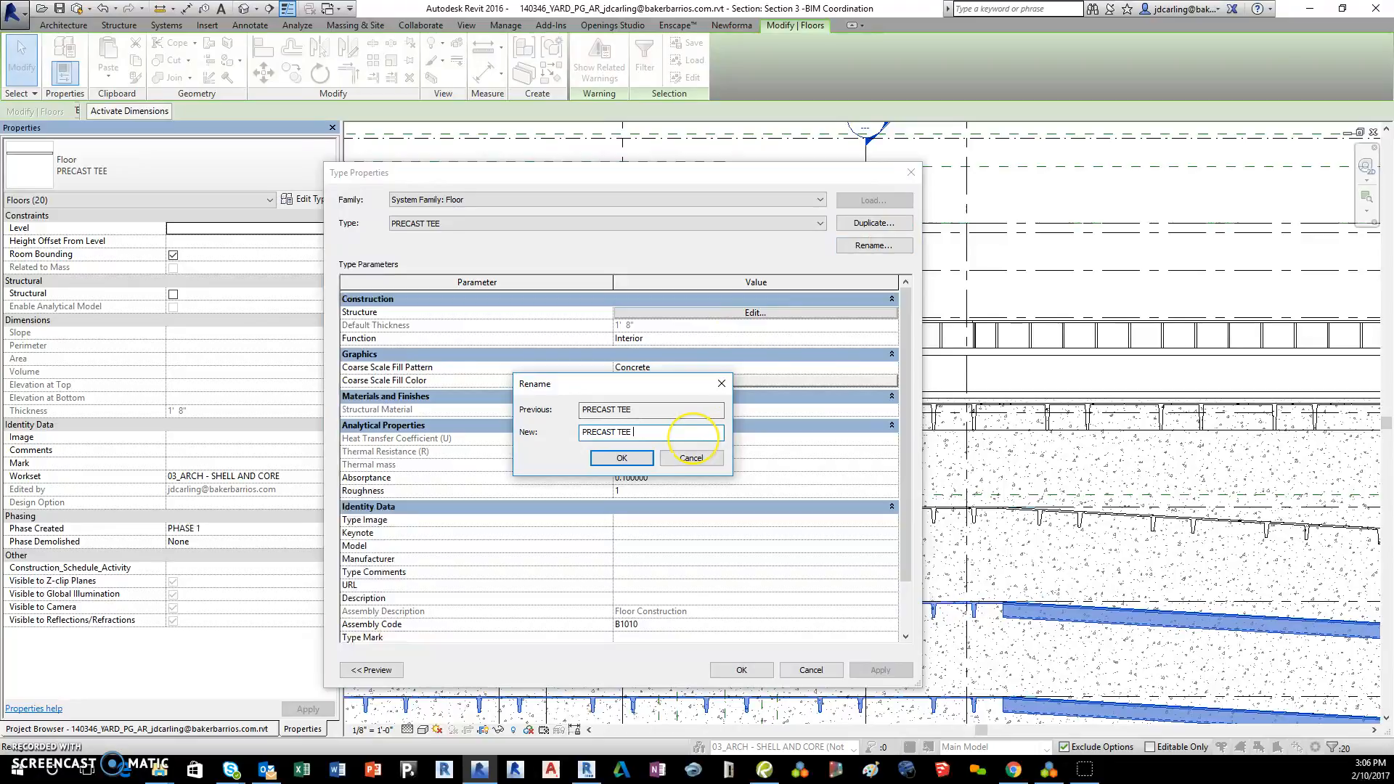
pyautogui.click(625, 462)
pyautogui.click(742, 669)
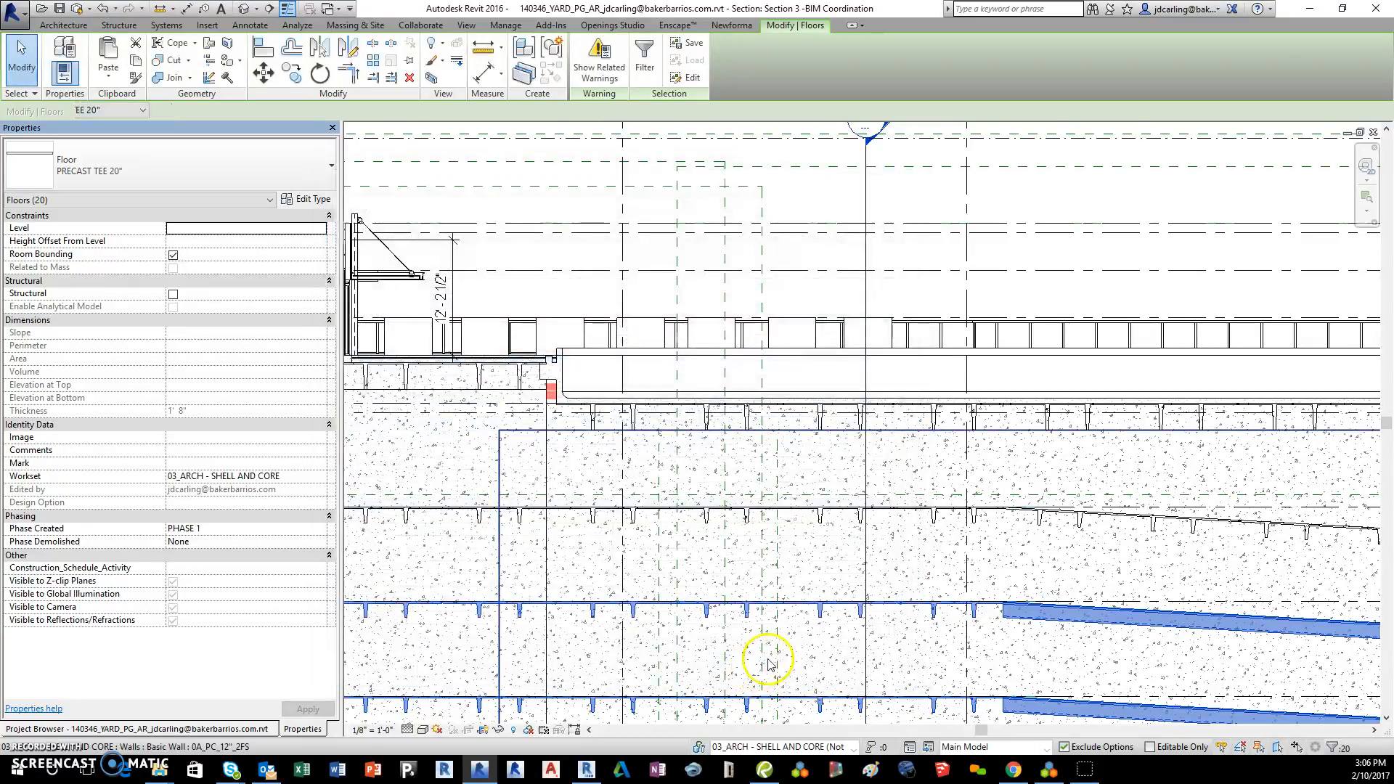
# Clear the floor selection and synchronize the model with the central file
pyautogui.click(997, 297)
pyautogui.click(624, 159)
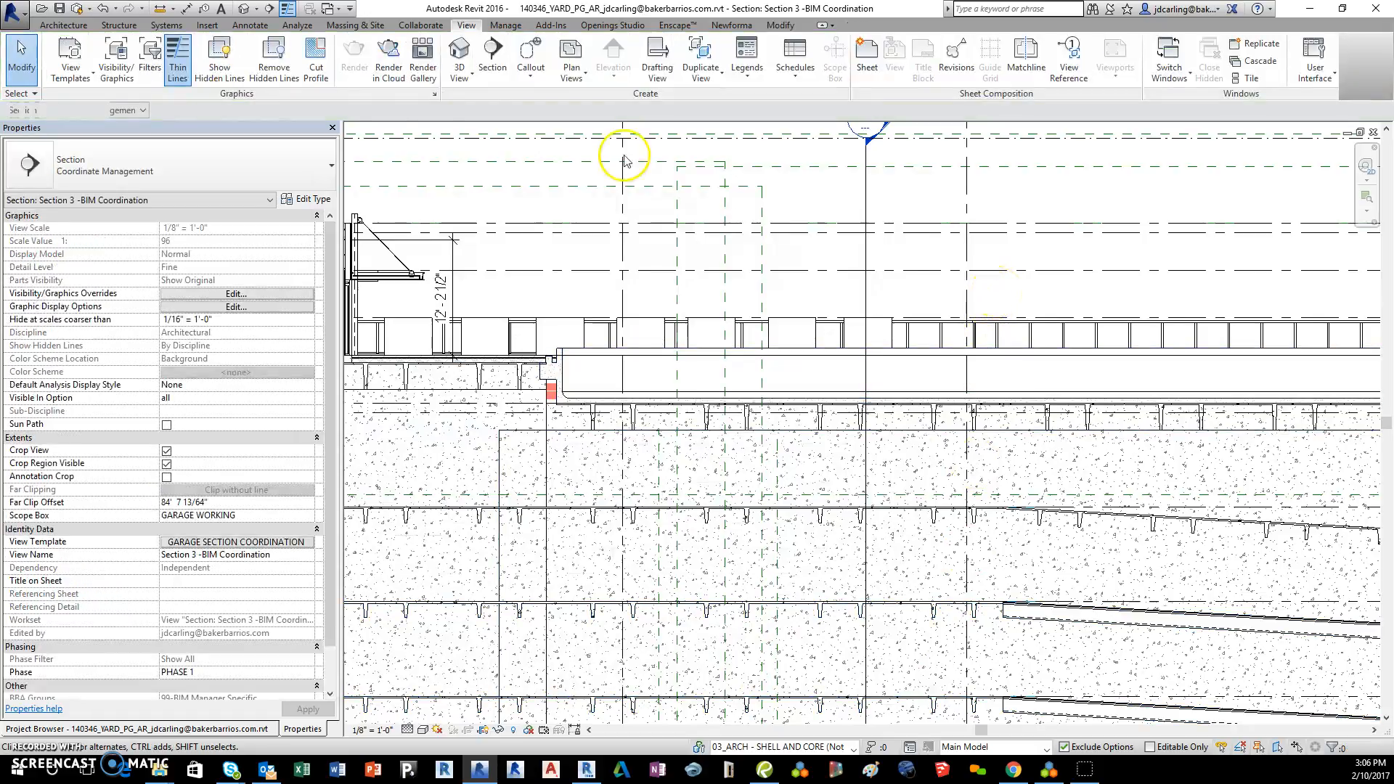
pyautogui.click(77, 10)
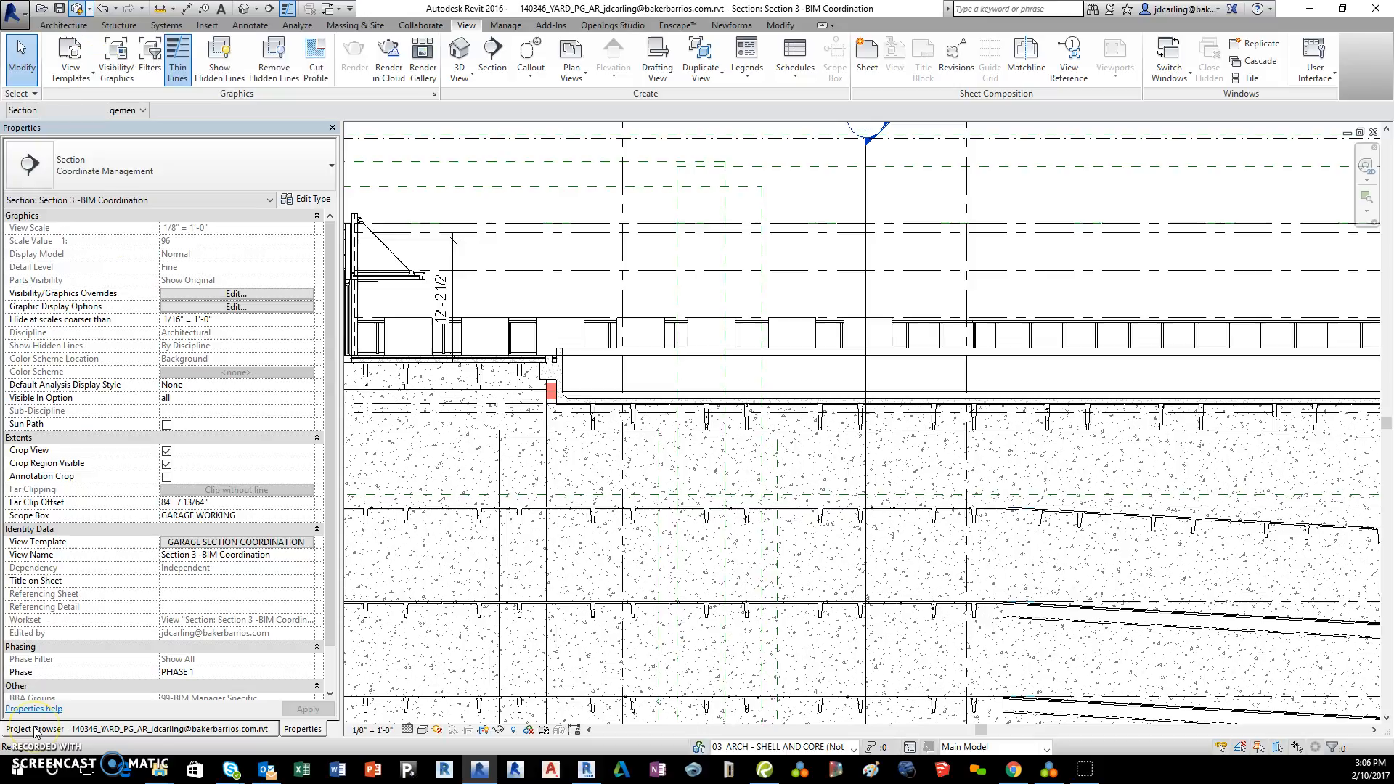